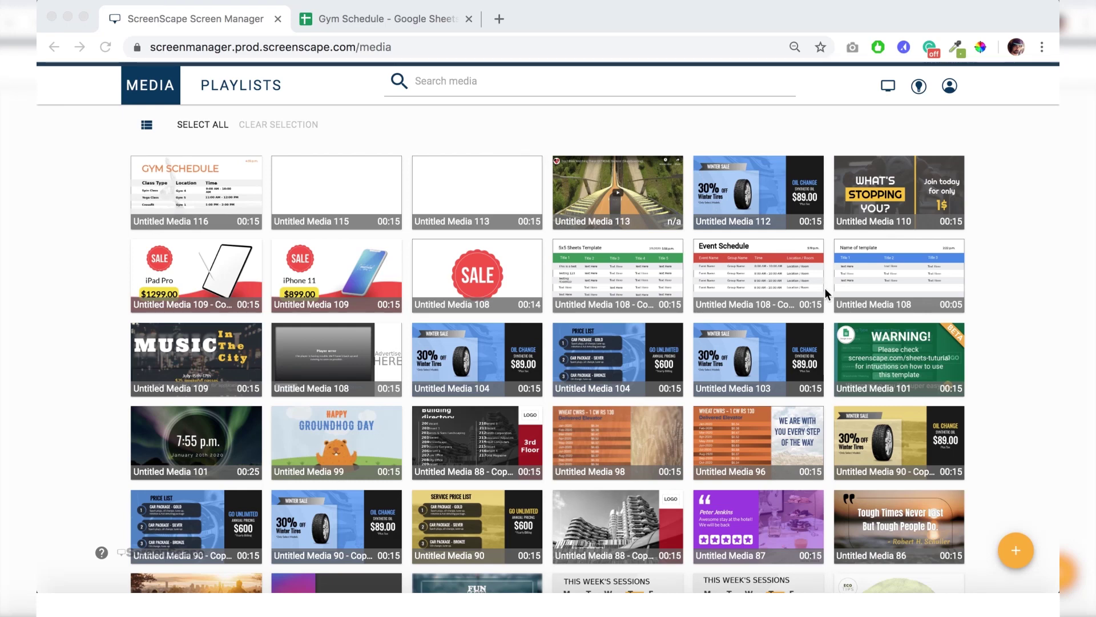
Create a new media item from the Blank Canvas template, Untitled Media 116
left_click(1016, 551)
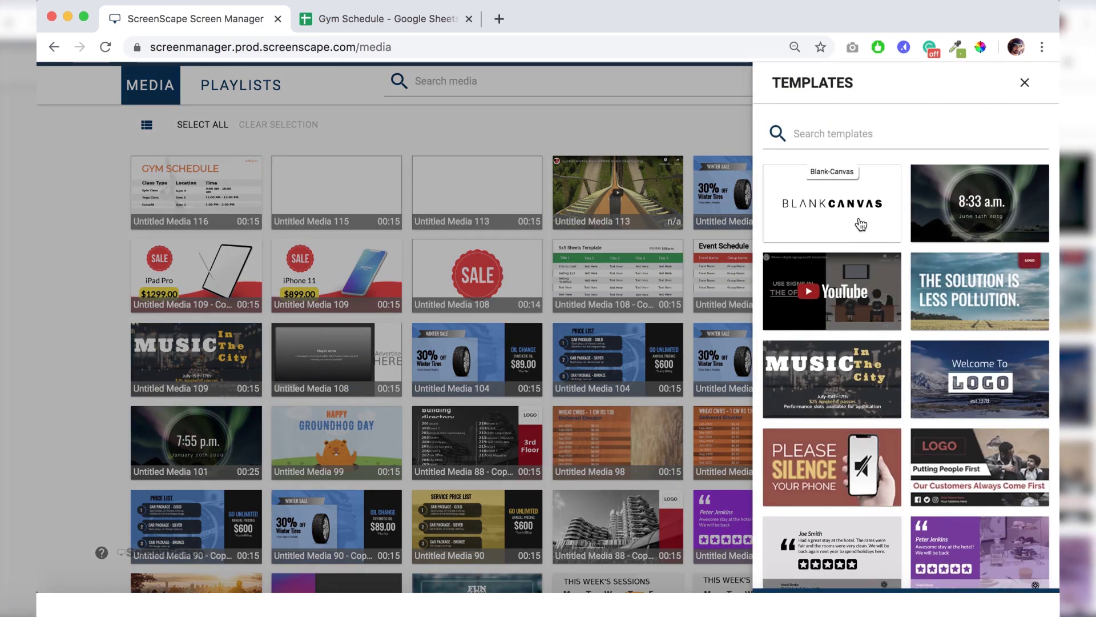
left_click(860, 224)
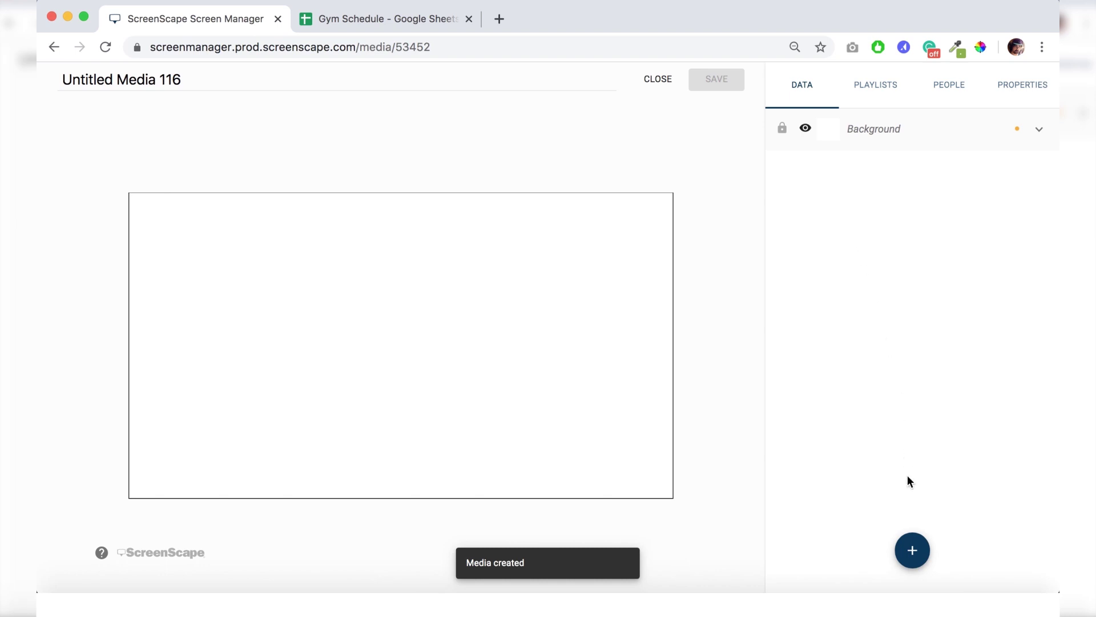
Add a Google Sheets app layer and authorise the Google account to view spreadsheets
left_click(916, 555)
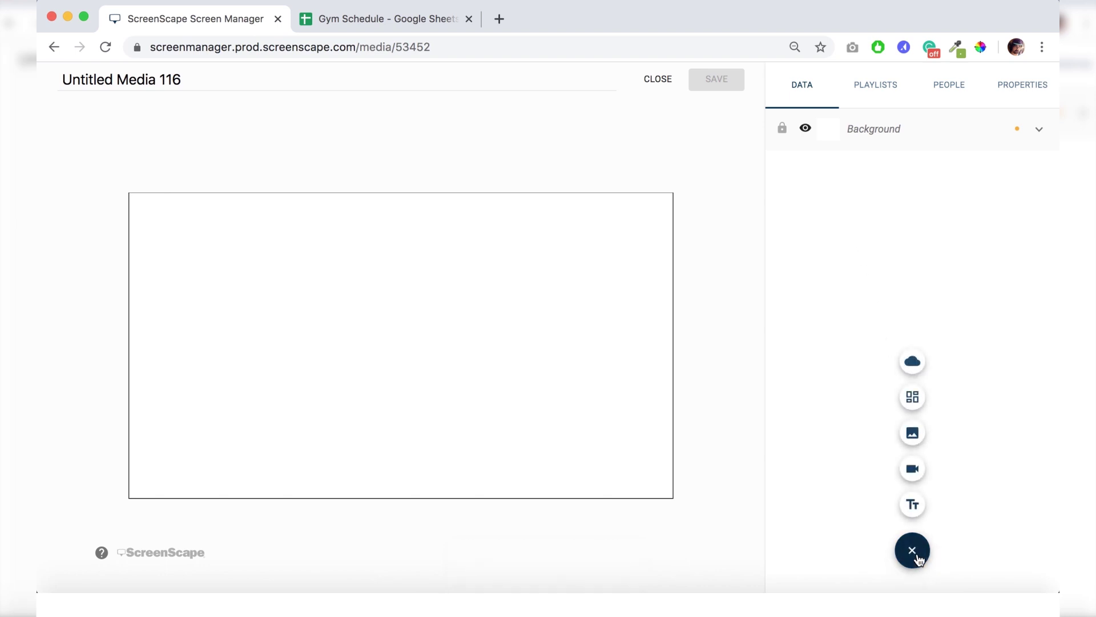
left_click(914, 361)
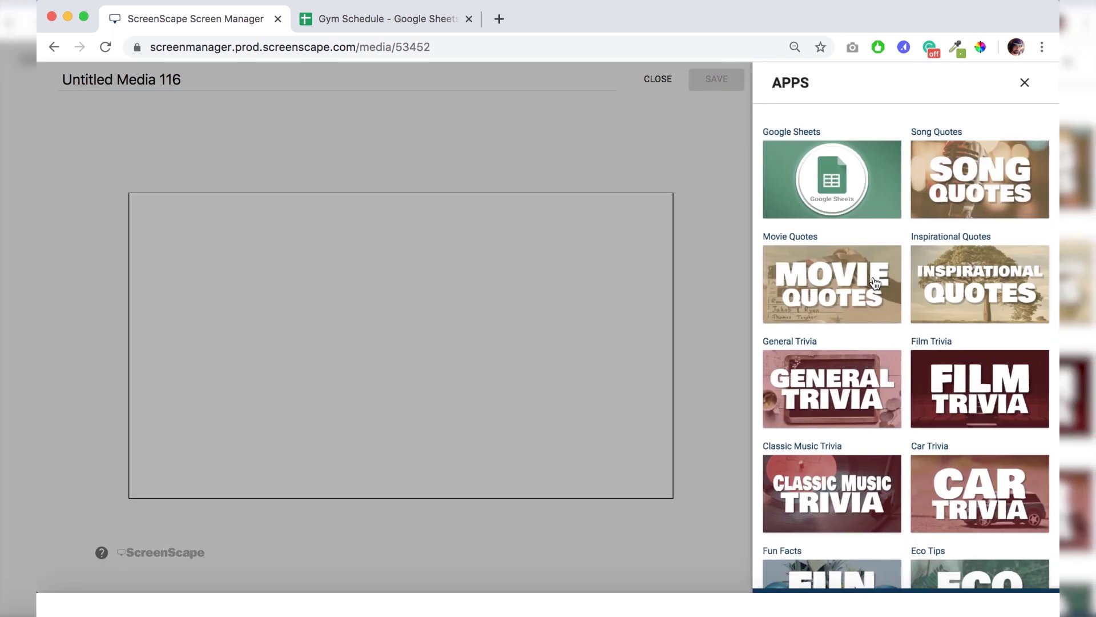
left_click(850, 206)
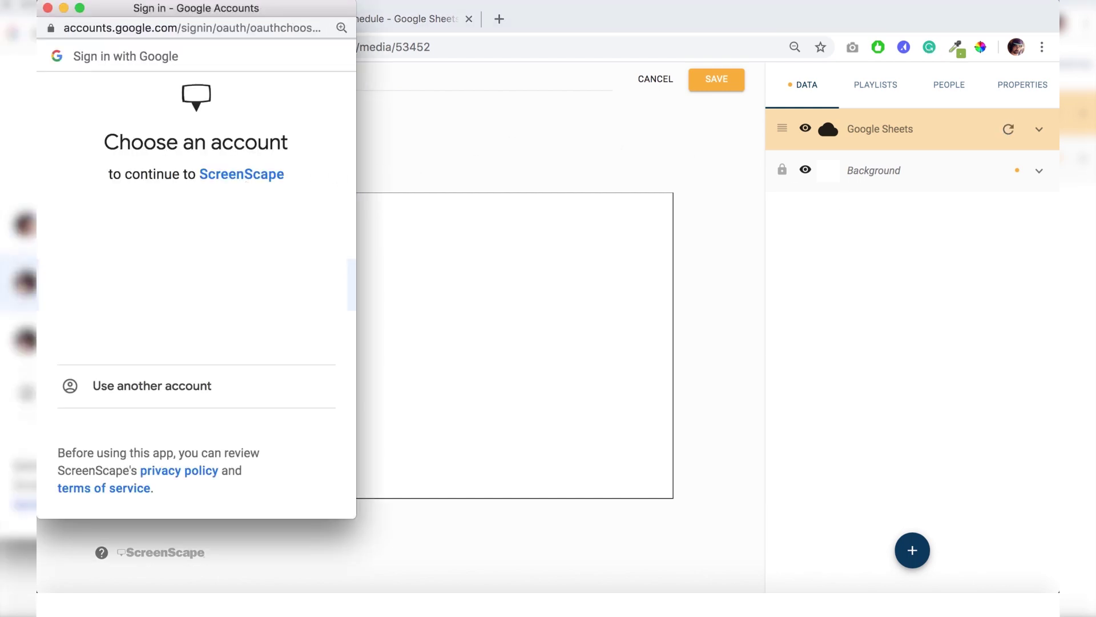
left_click(204, 293)
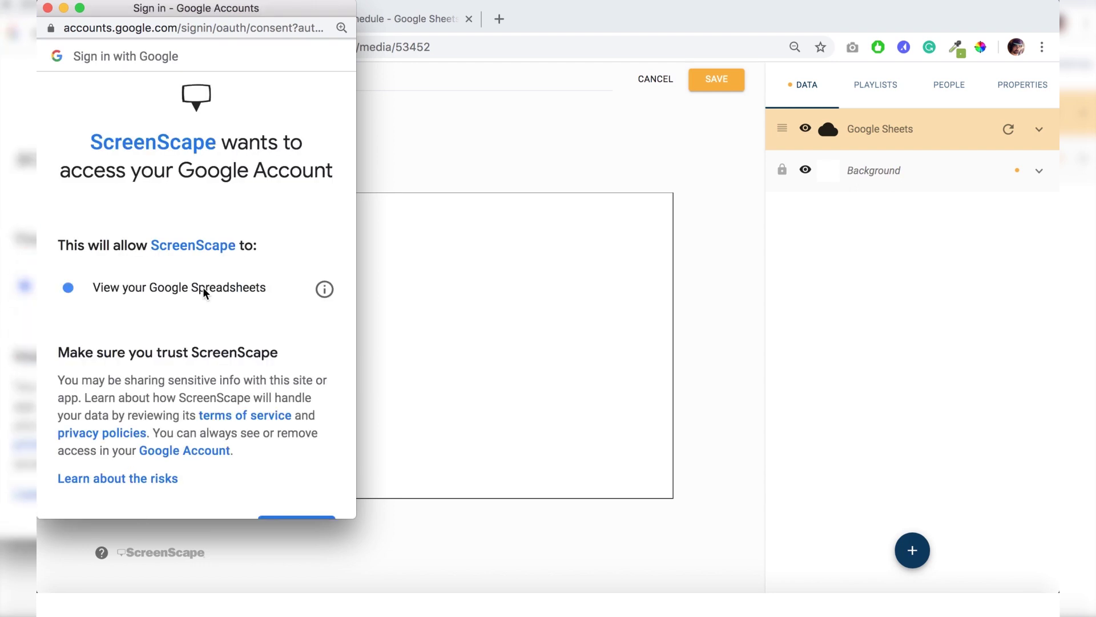
scroll(204, 293, "down", 3)
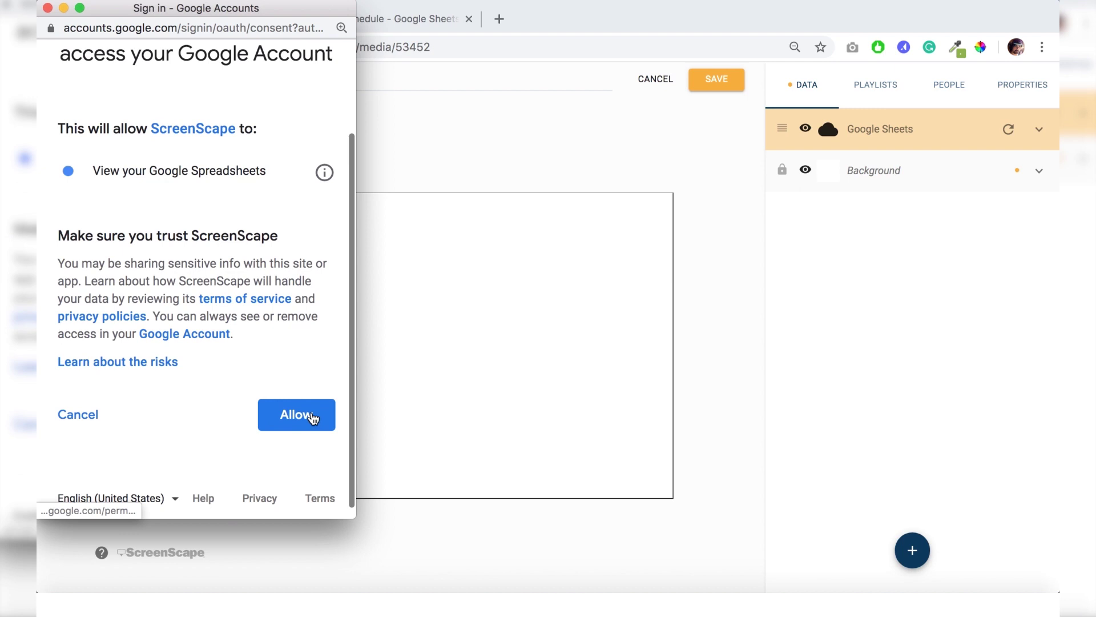
left_click(320, 417)
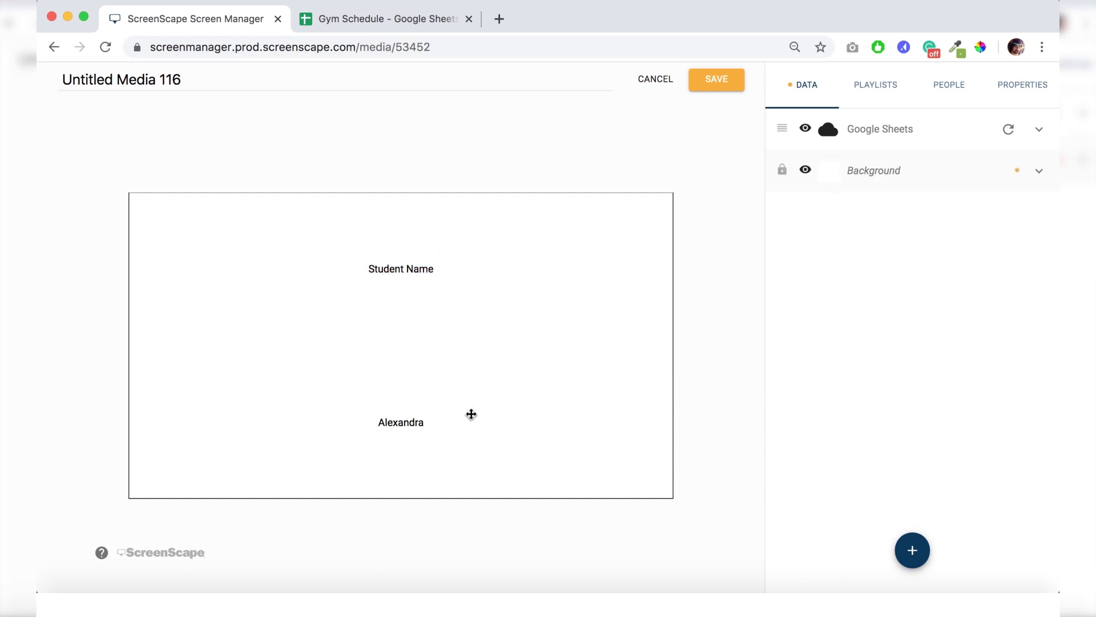
Select and copy the spreadsheet id from the Google Sheets layer's settings
left_click(1039, 131)
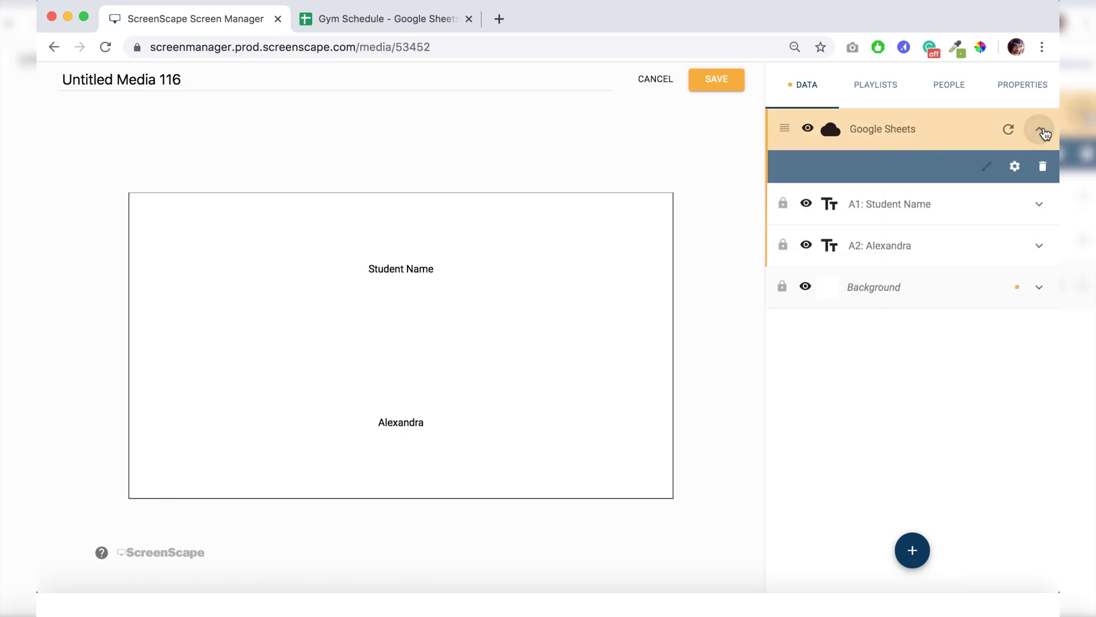
left_click(1015, 166)
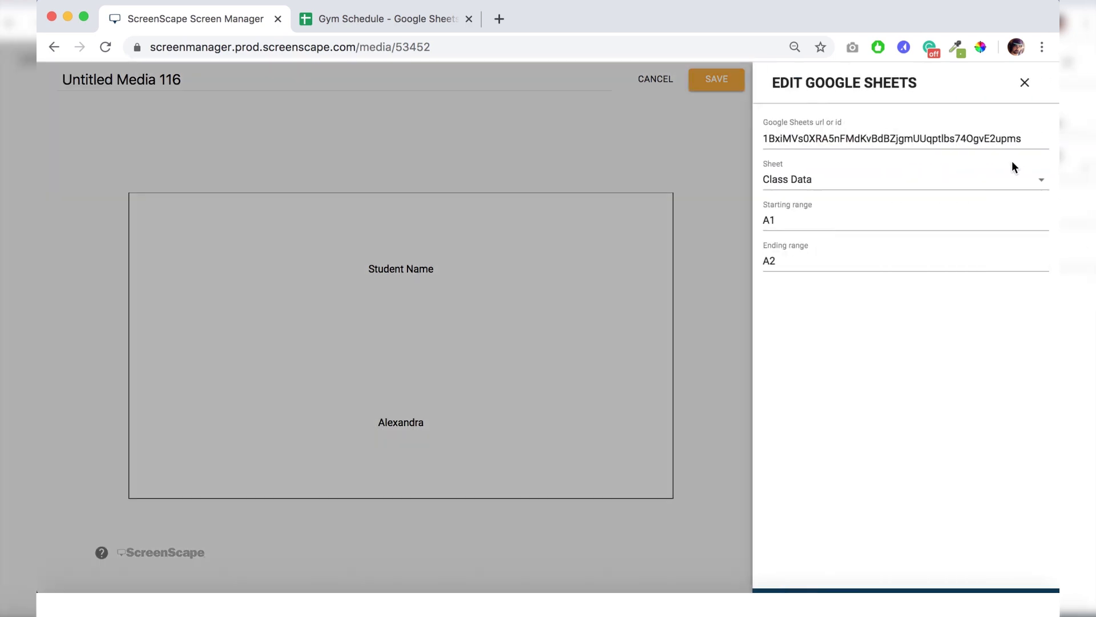
left_click(1003, 140)
left_click_drag(1022, 139, 795, 131)
key("super+c")
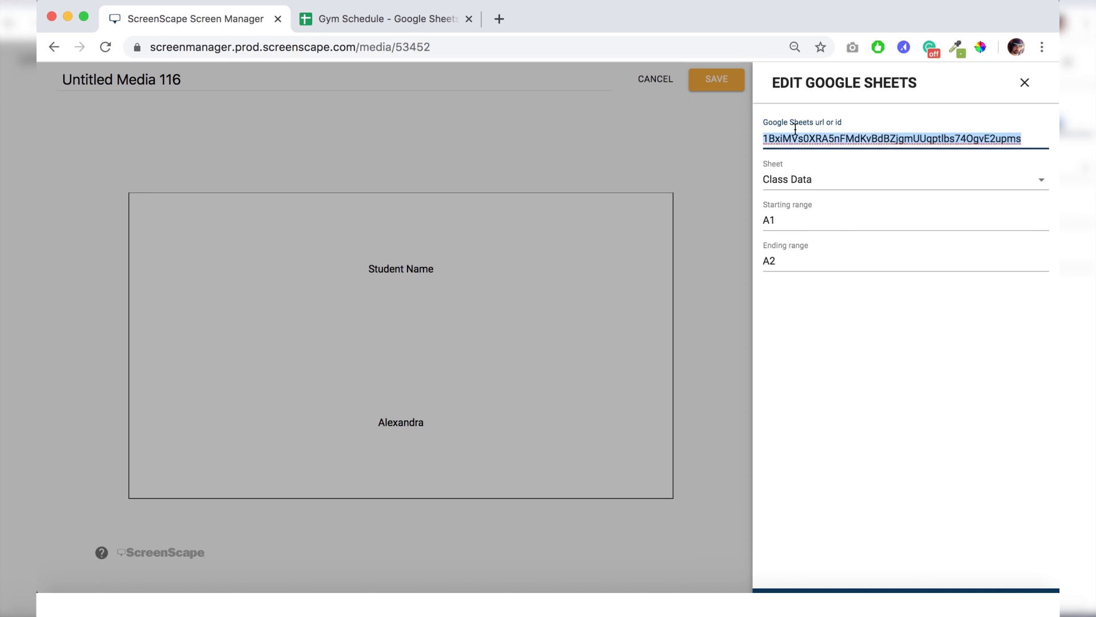
Search the pasted spreadsheet id in a new tab and open the Example Spreadsheet result
left_click(499, 18)
key("super+v")
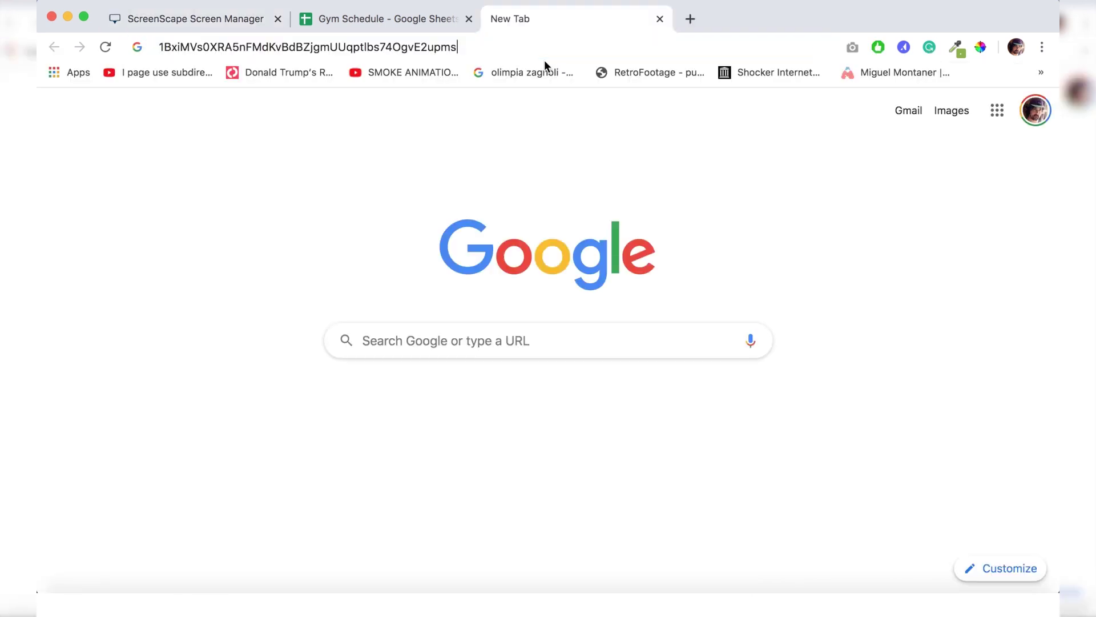
key("Return")
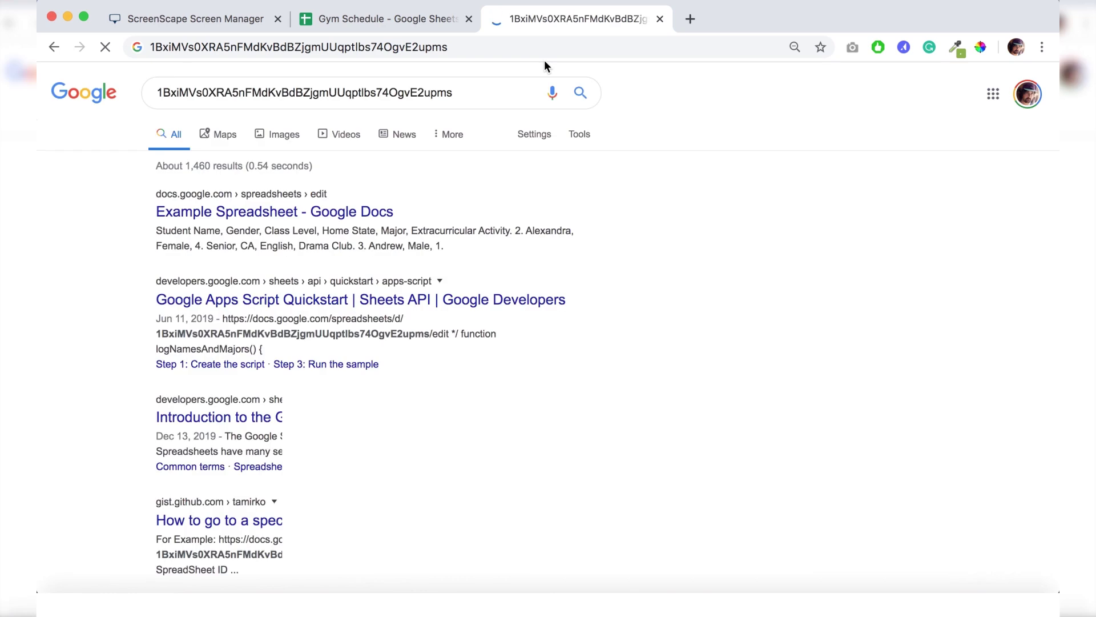
left_click(376, 211)
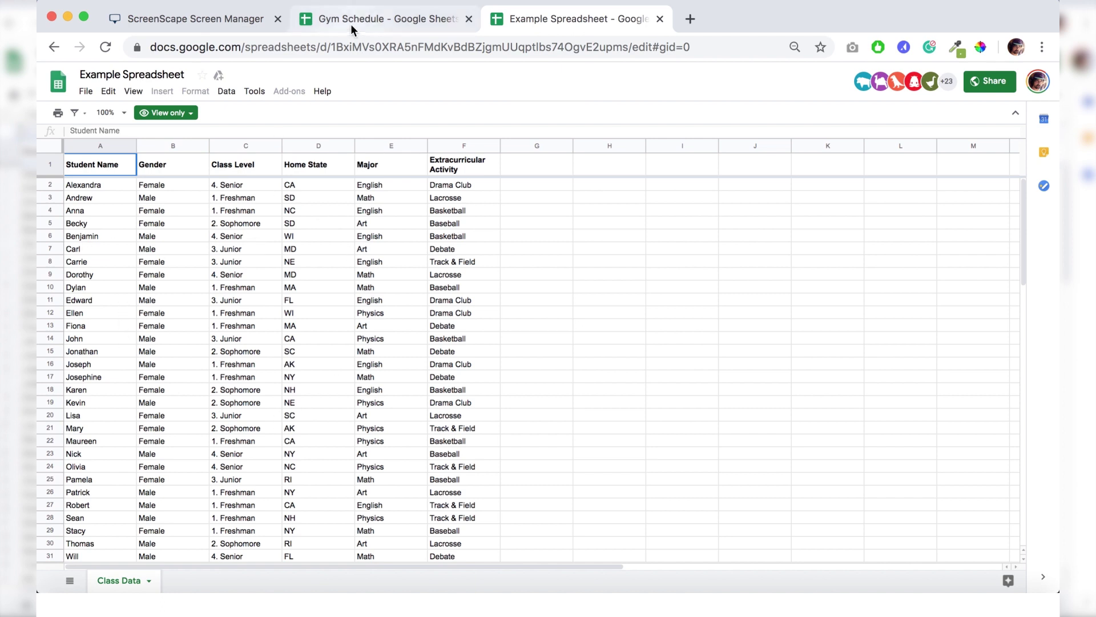
Change the Sheets layer's ending range to B6 and save, then return to the Example Spreadsheet
left_click(236, 18)
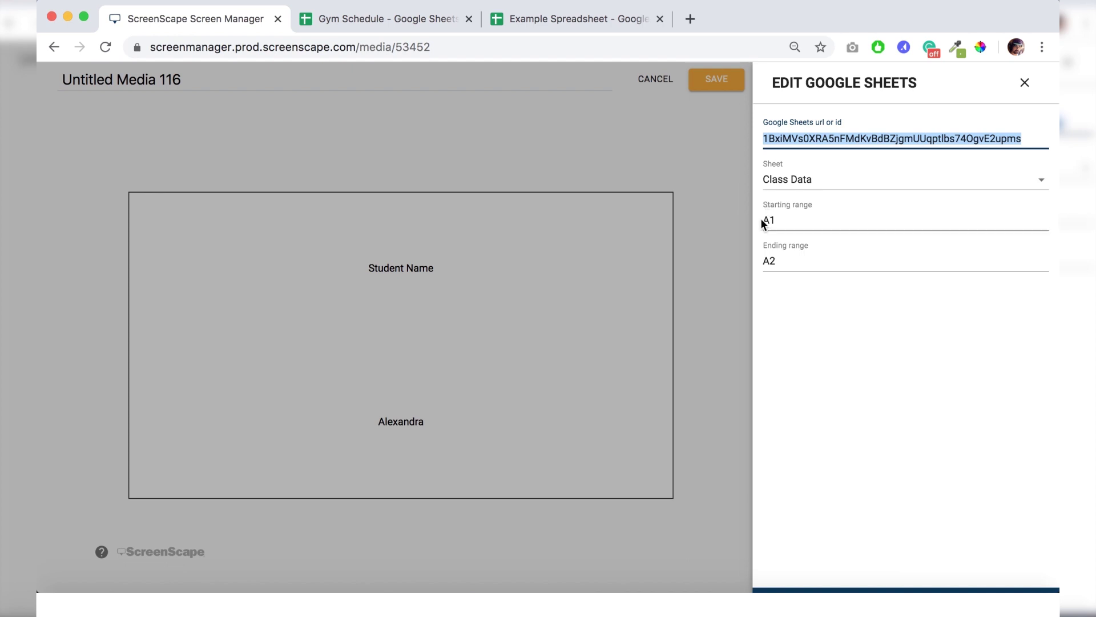
double_click(777, 257)
type("B6")
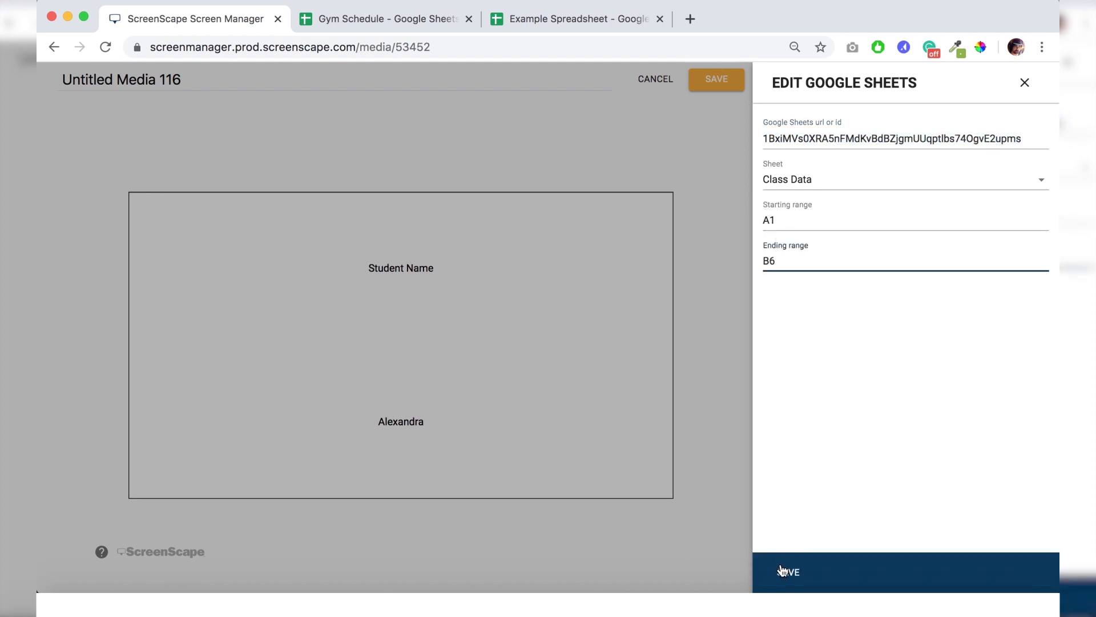
left_click(782, 571)
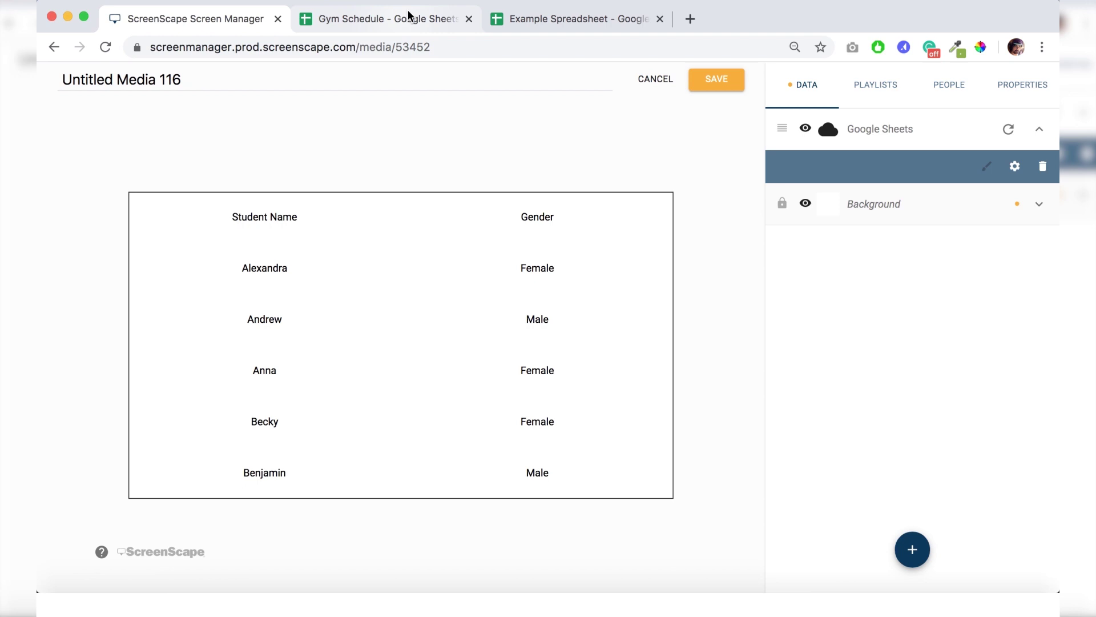
left_click(536, 19)
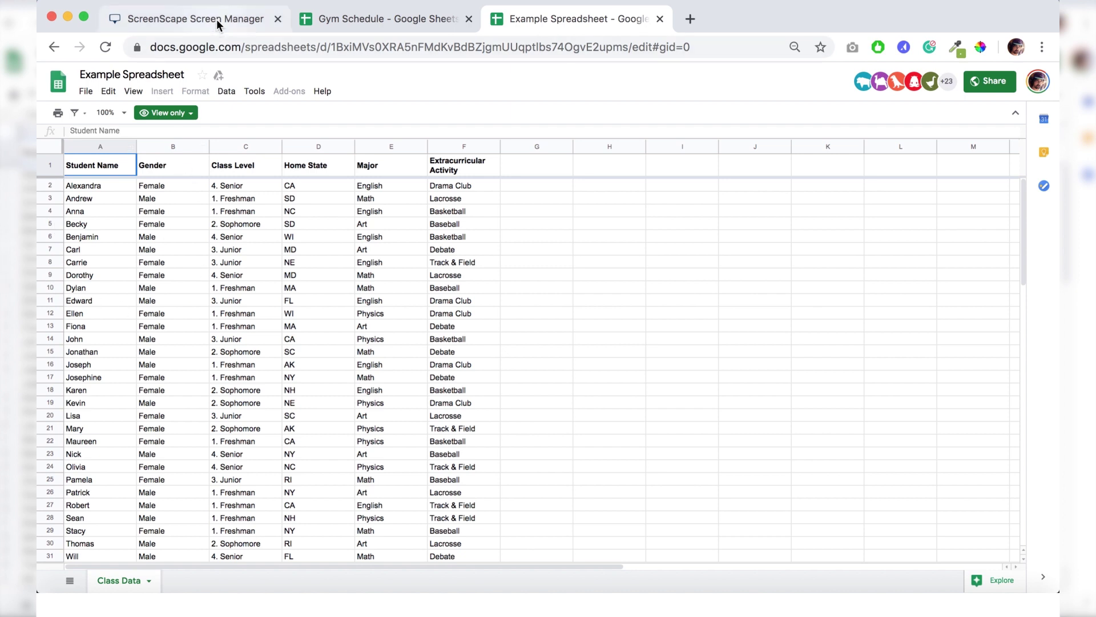
Copy the Gym Schedule spreadsheet's URL and go back to ScreenScape
left_click(352, 19)
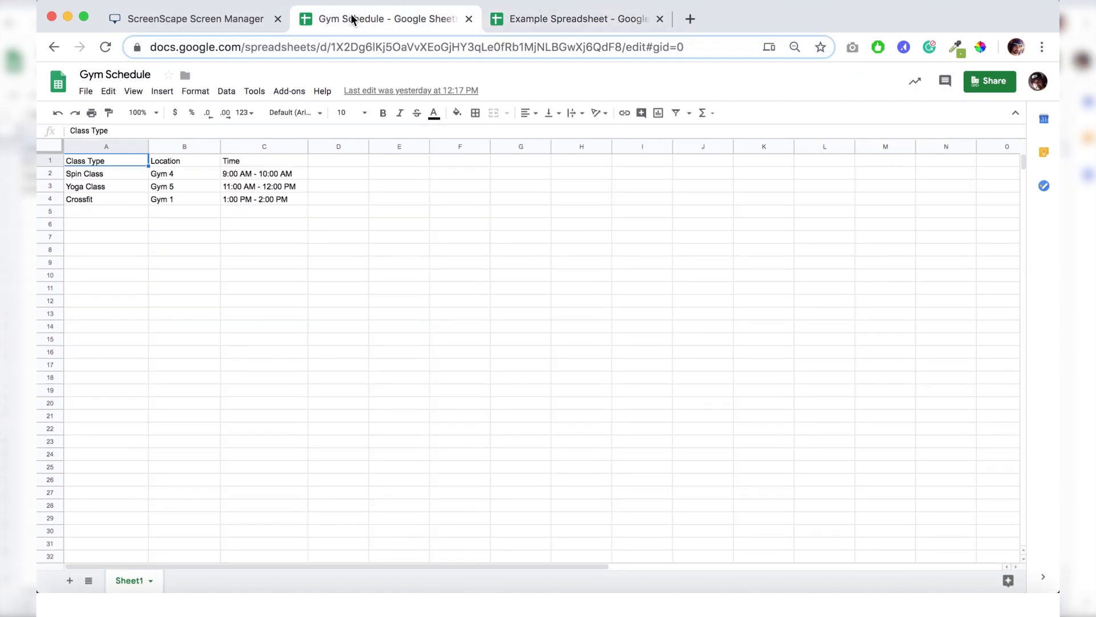
left_click(367, 210)
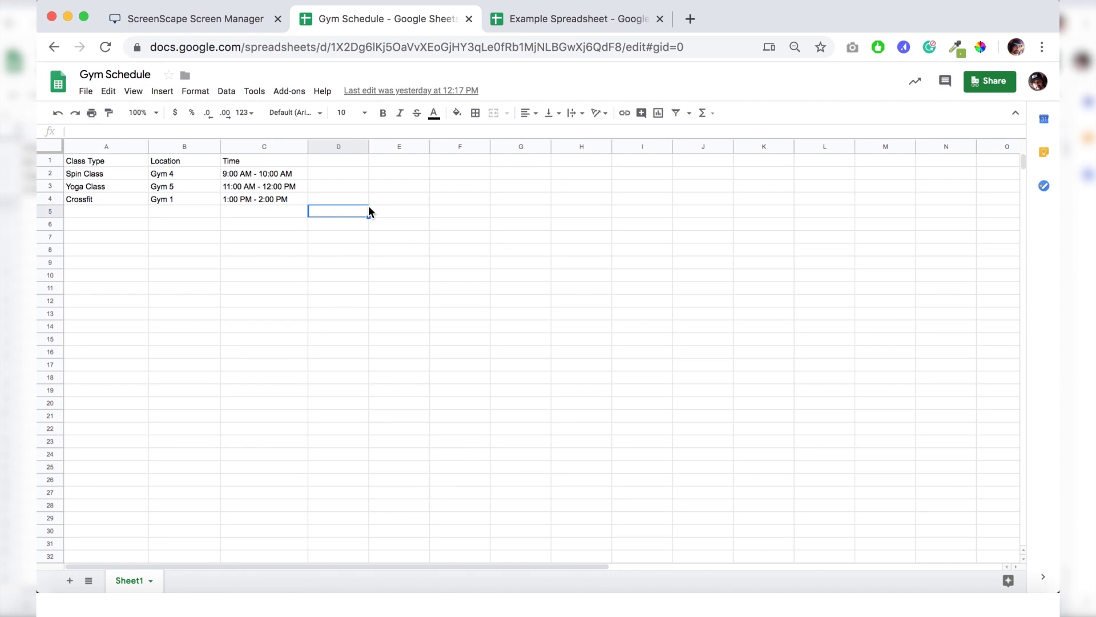
left_click(341, 51)
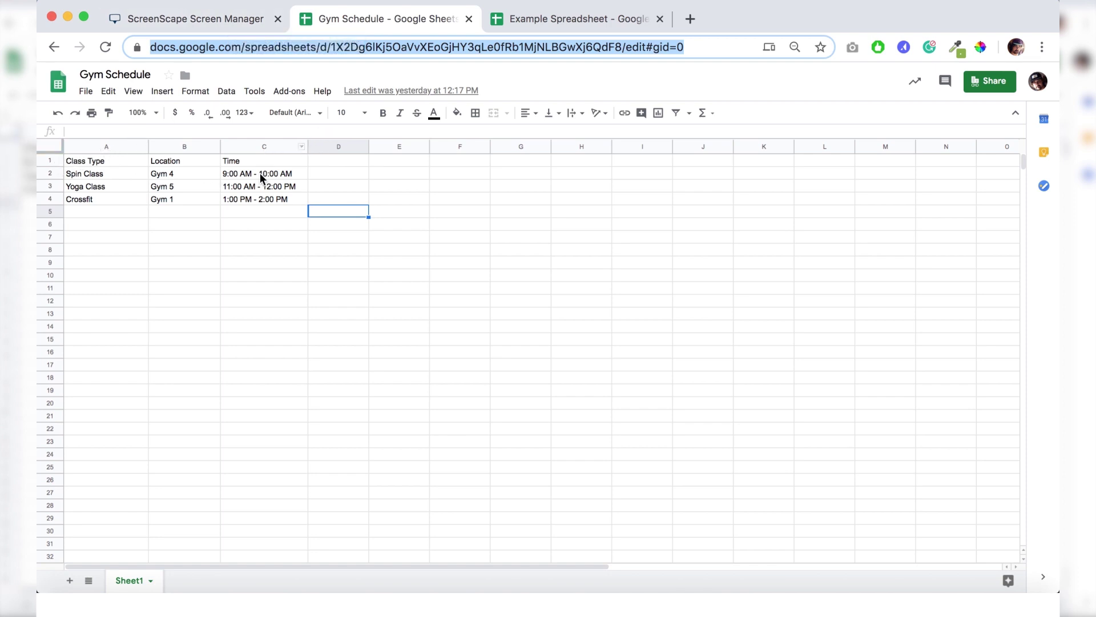
left_click(229, 17)
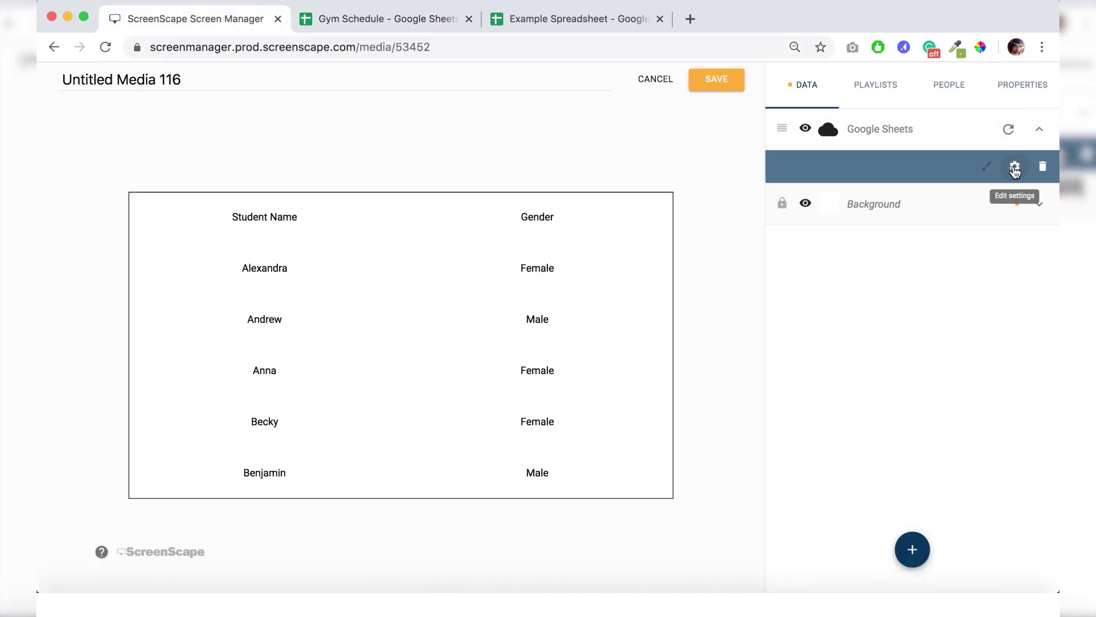
Replace the Sheets layer's url with the Gym Schedule address, set ending range C4, and save
left_click(1014, 169)
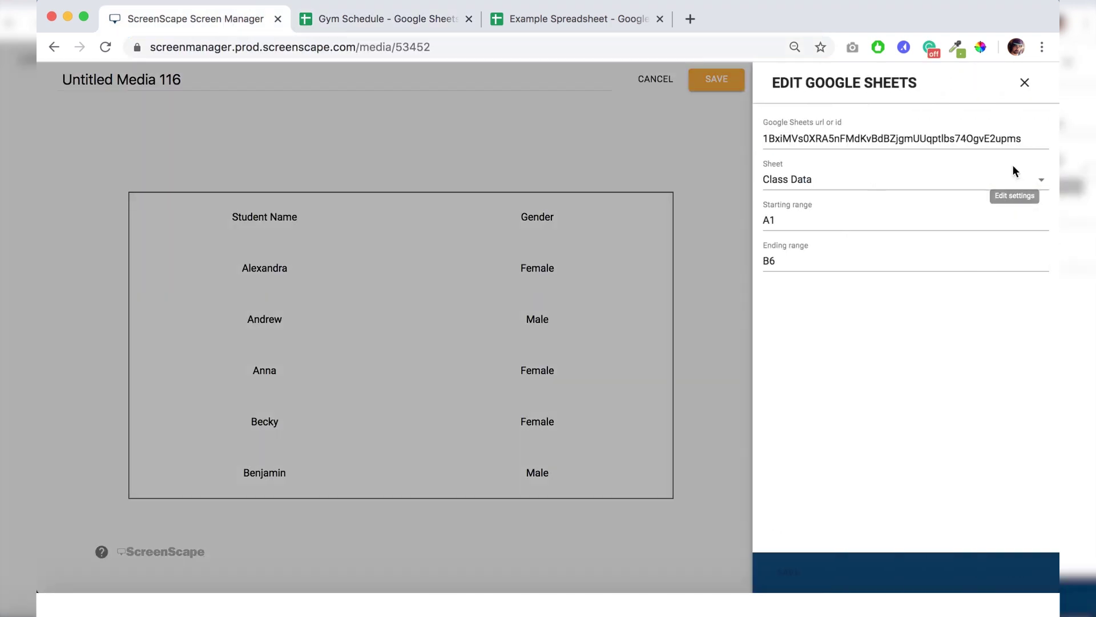
double_click(1025, 138)
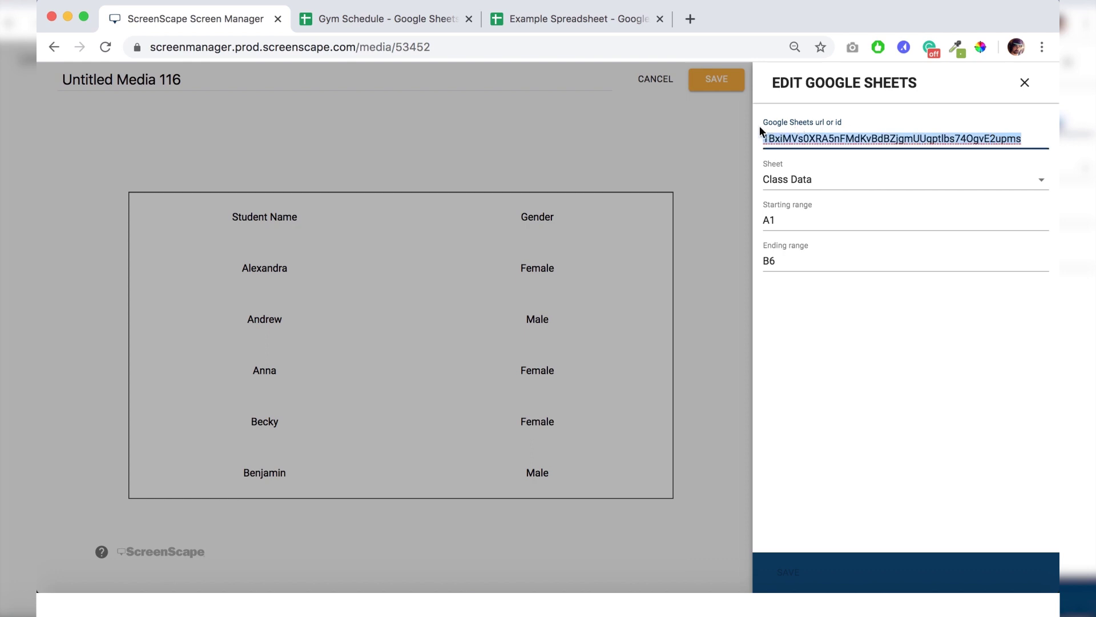
key("super+v")
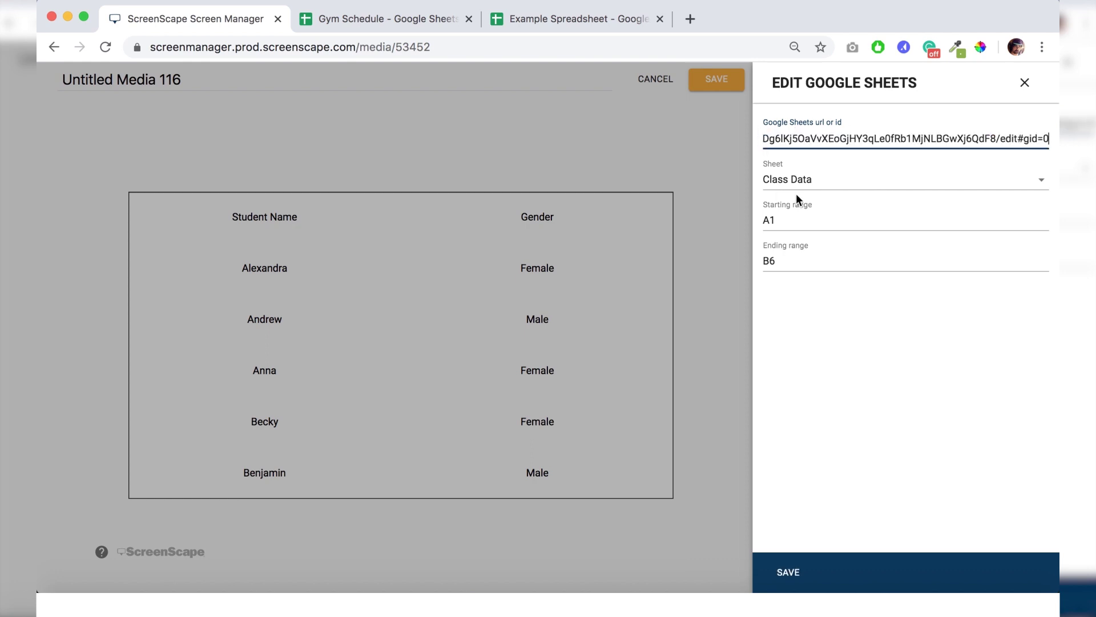
left_click(765, 260)
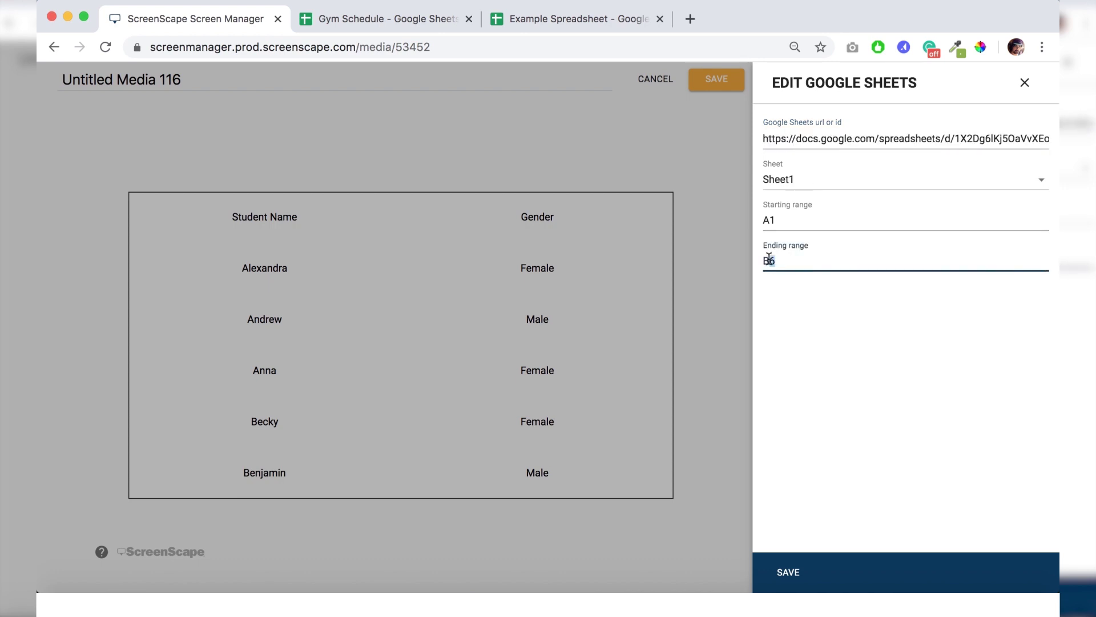
type("C4")
left_click(789, 573)
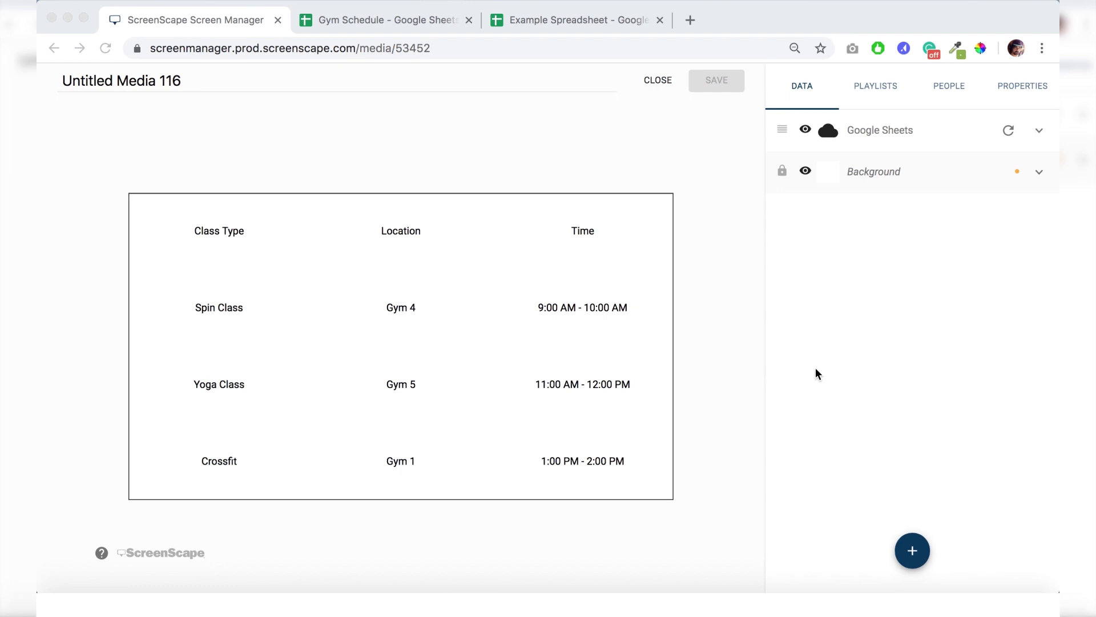
Set the media's Refresh time to Short in Properties and save the media
left_click(1015, 91)
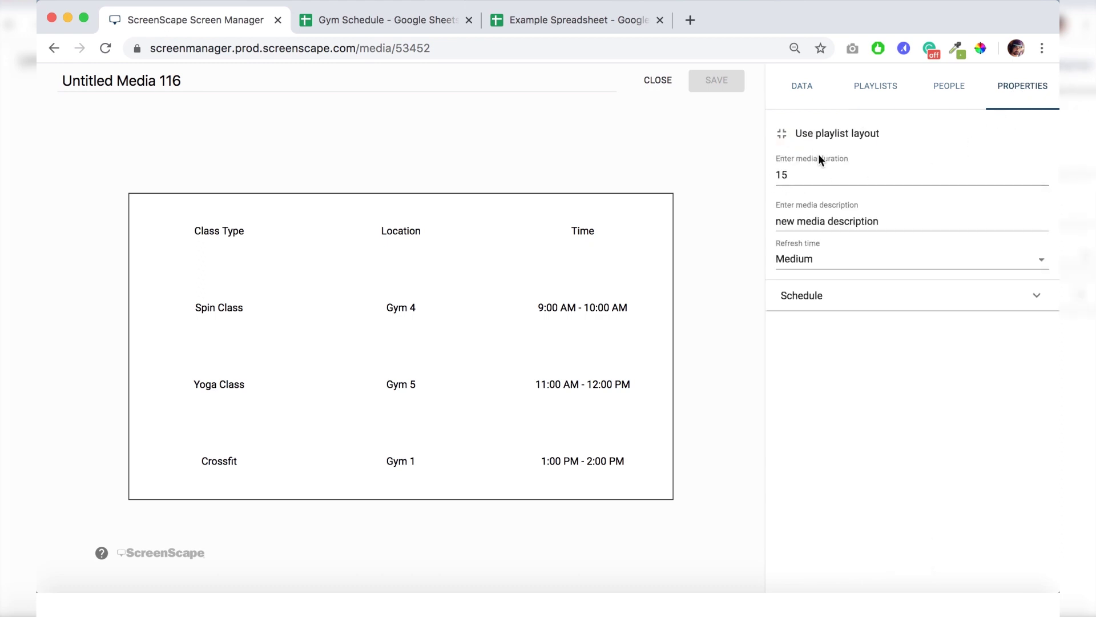
left_click(782, 184)
left_click(995, 259)
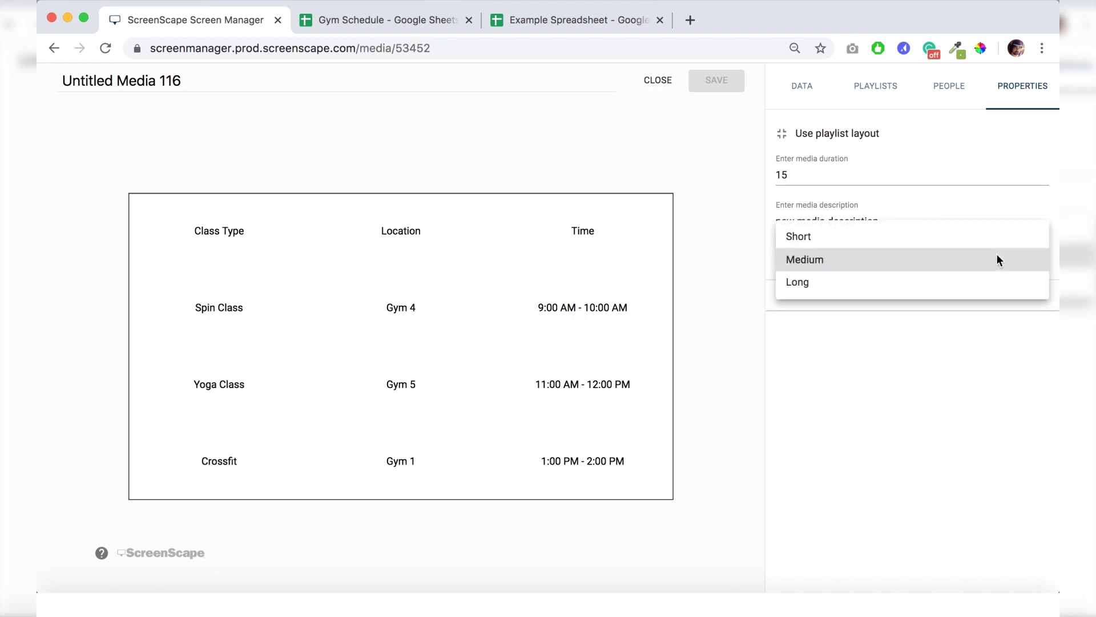
left_click(942, 240)
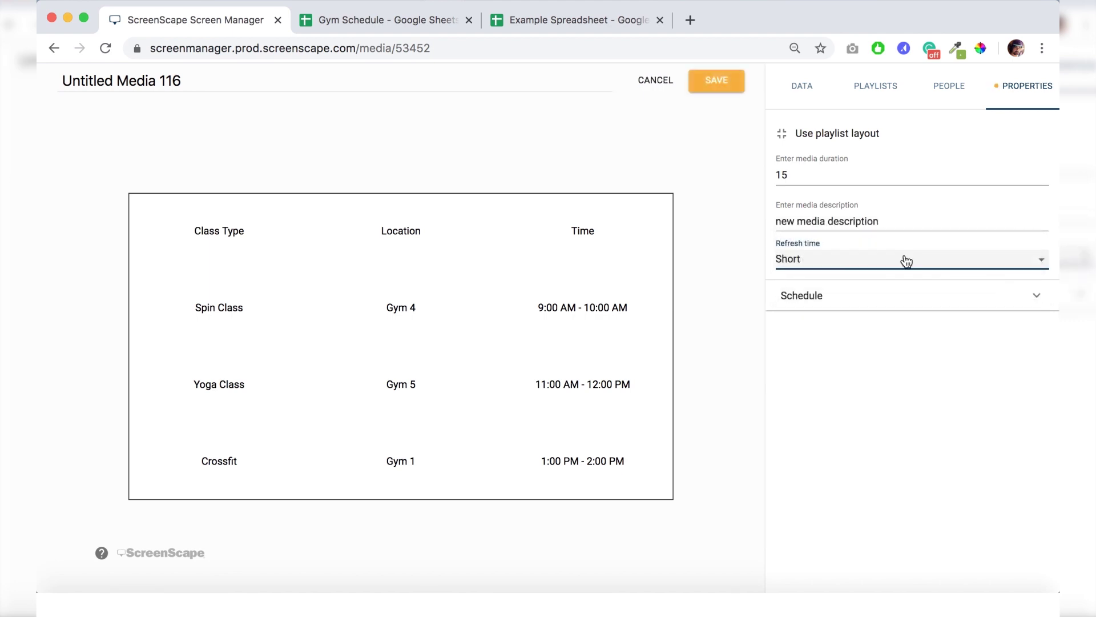
left_click(724, 81)
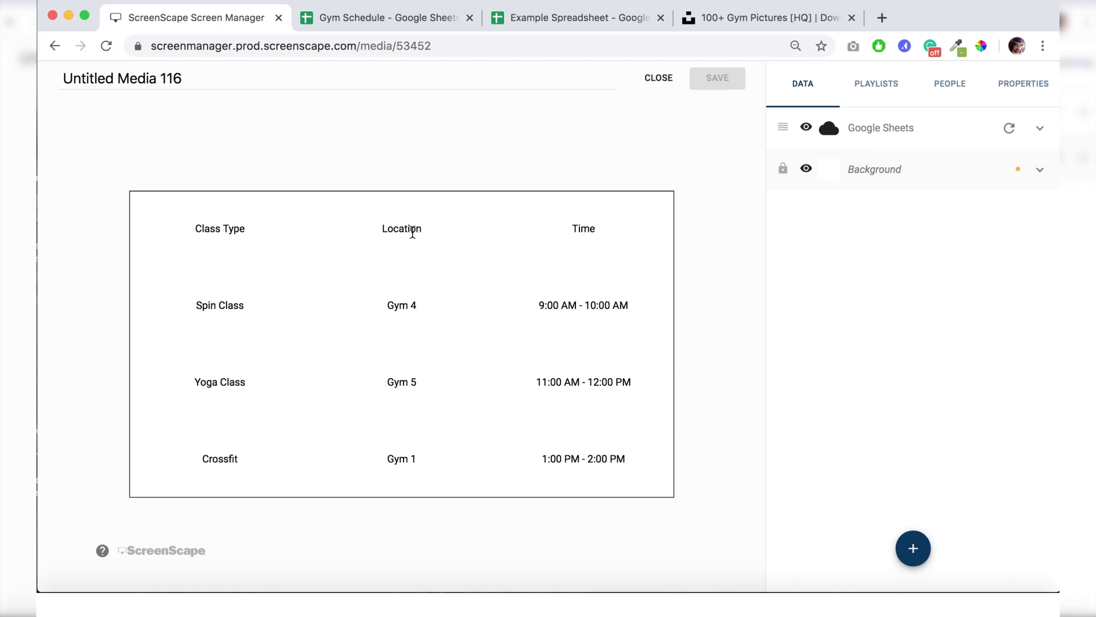
Add the Gym image, stretch it to the canvas corners, and move its layer below Google Sheets
left_click(914, 548)
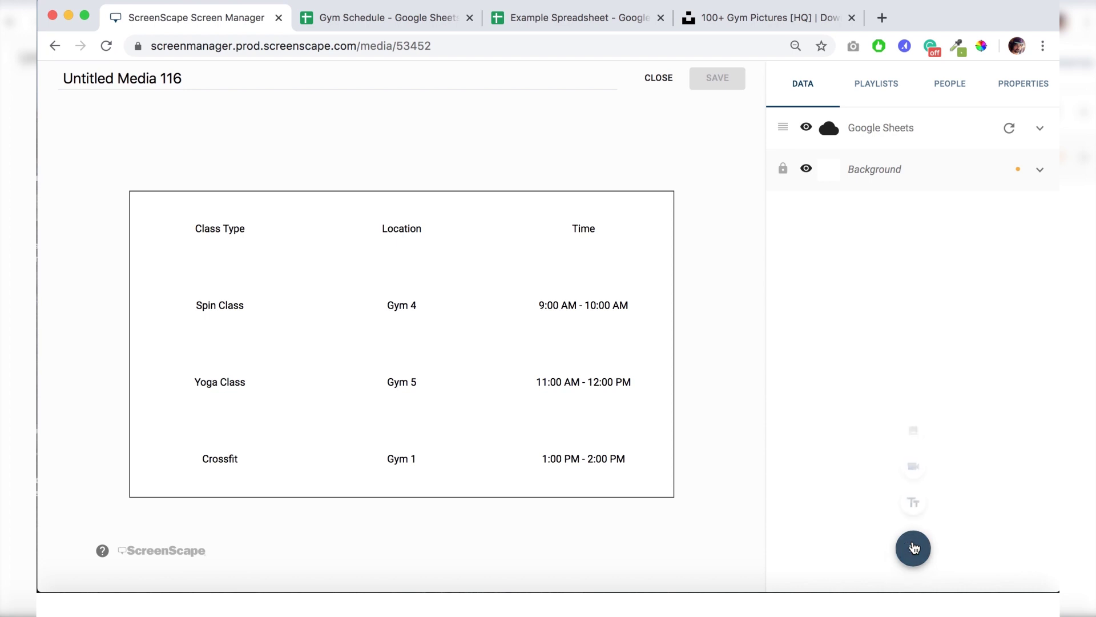
left_click(914, 434)
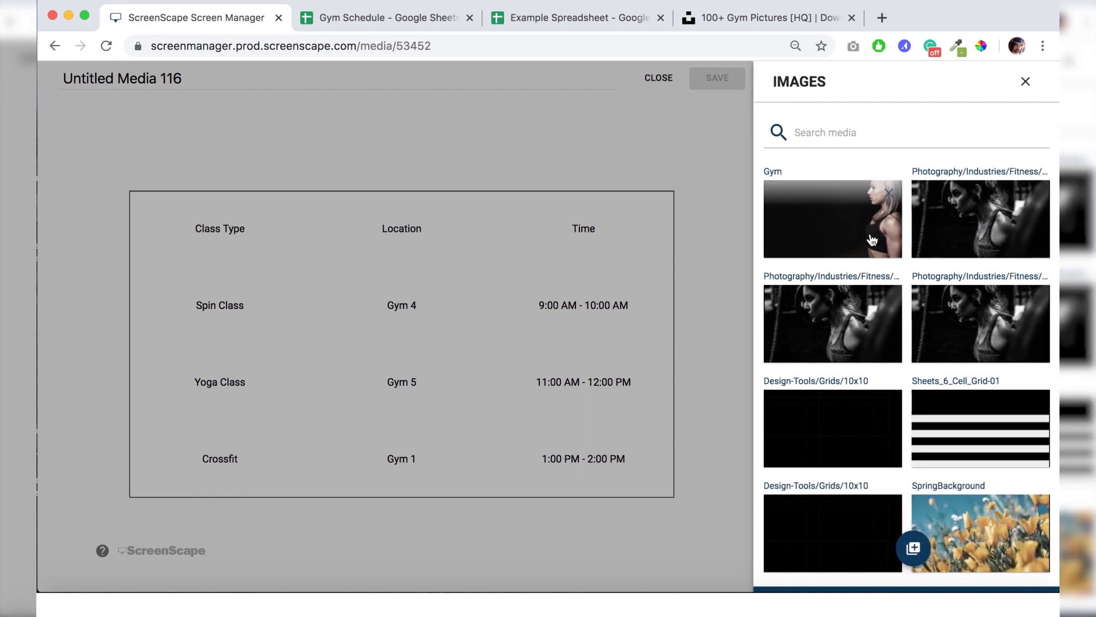
left_click(872, 241)
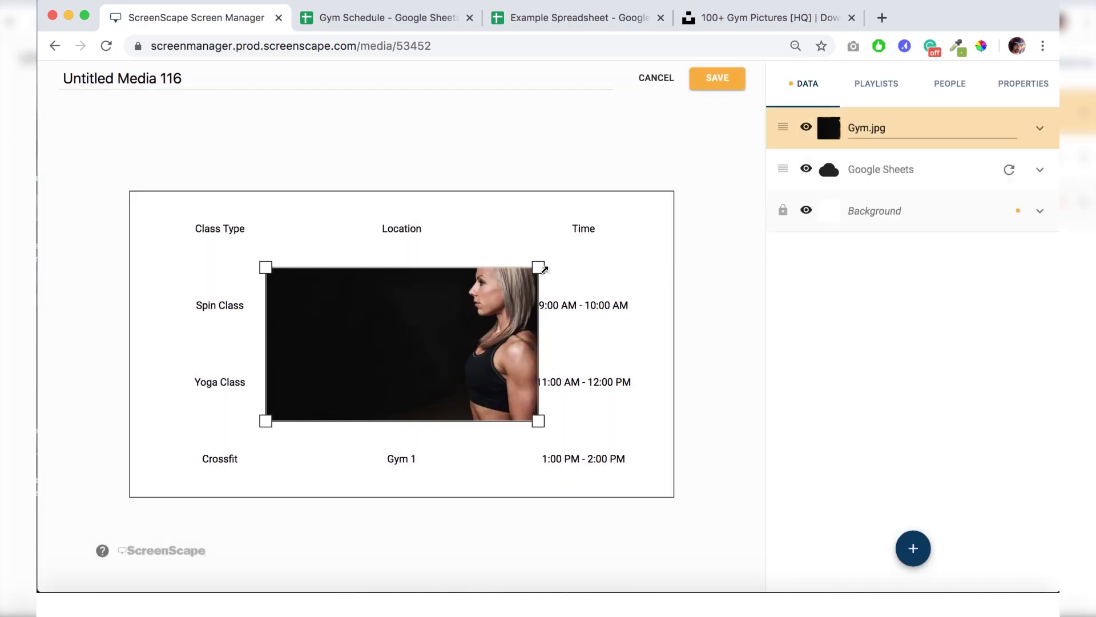
left_click_drag(542, 265, 687, 191)
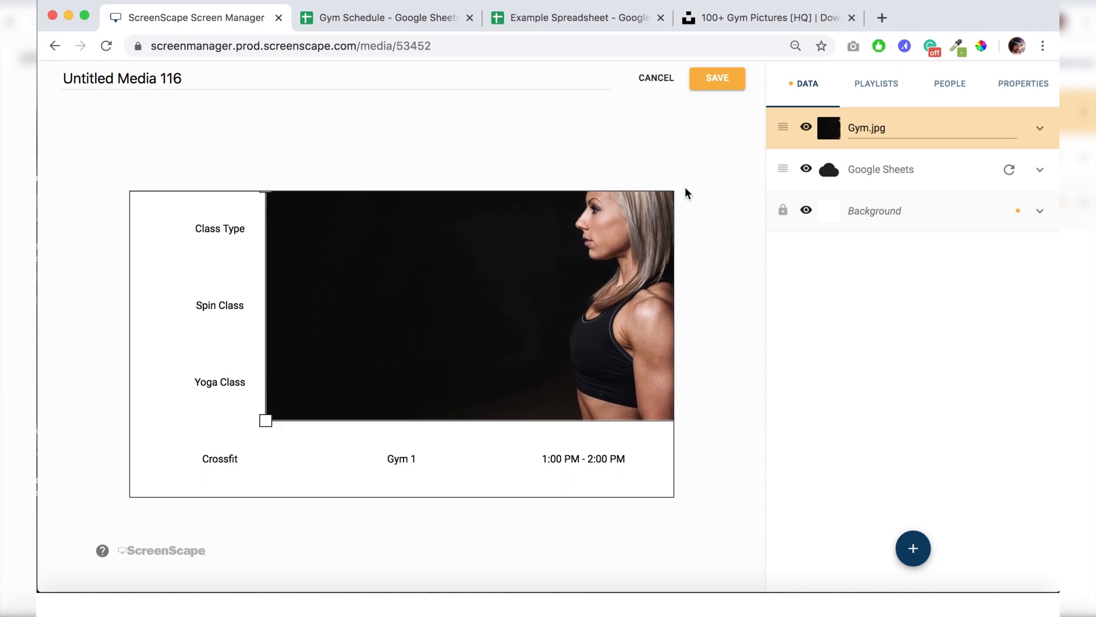
left_click(641, 237)
left_click_drag(267, 421, 169, 506)
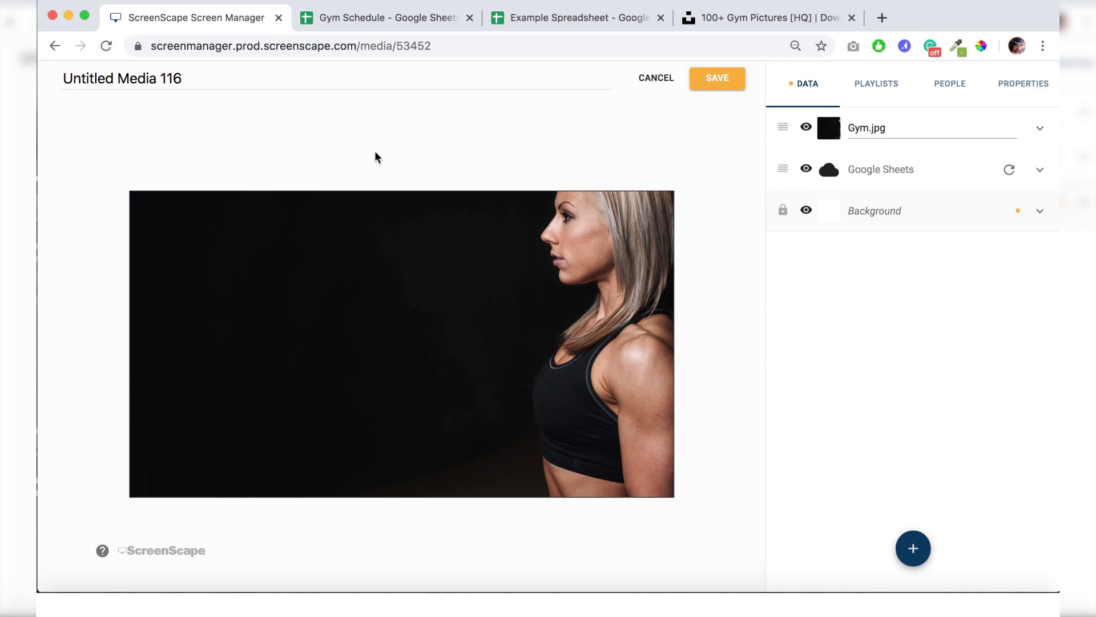
left_click_drag(783, 127, 782, 169)
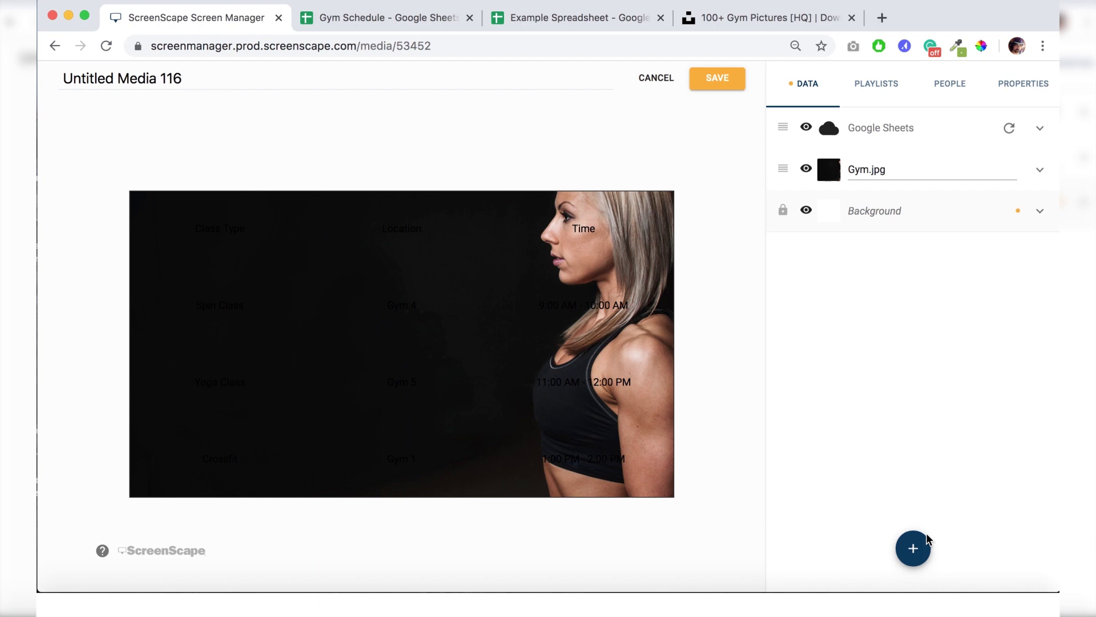
left_click(914, 546)
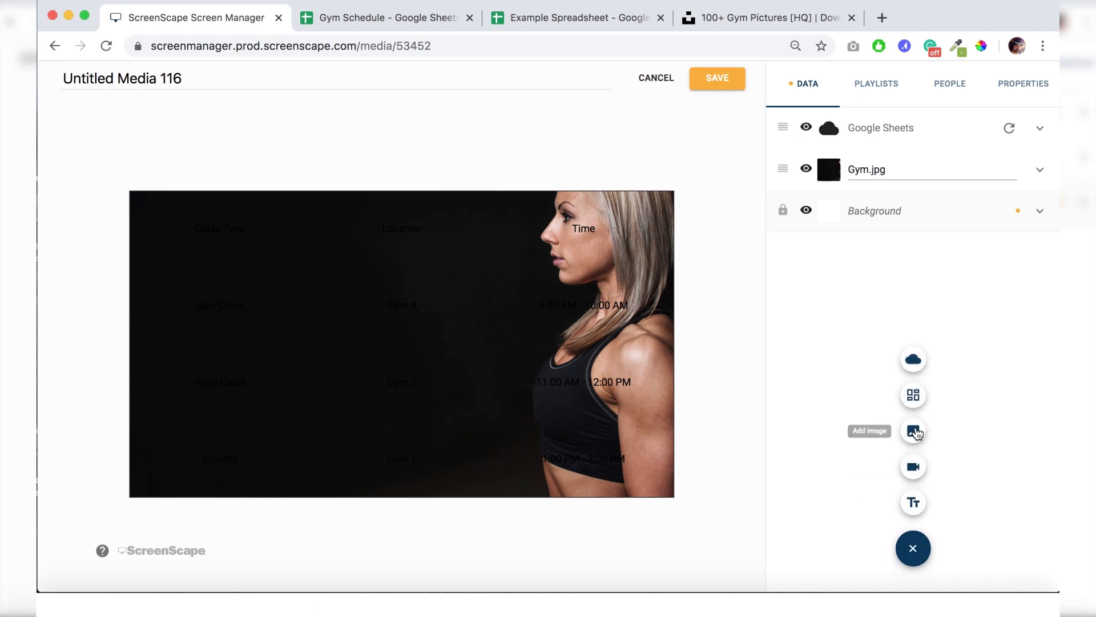
left_click(915, 432)
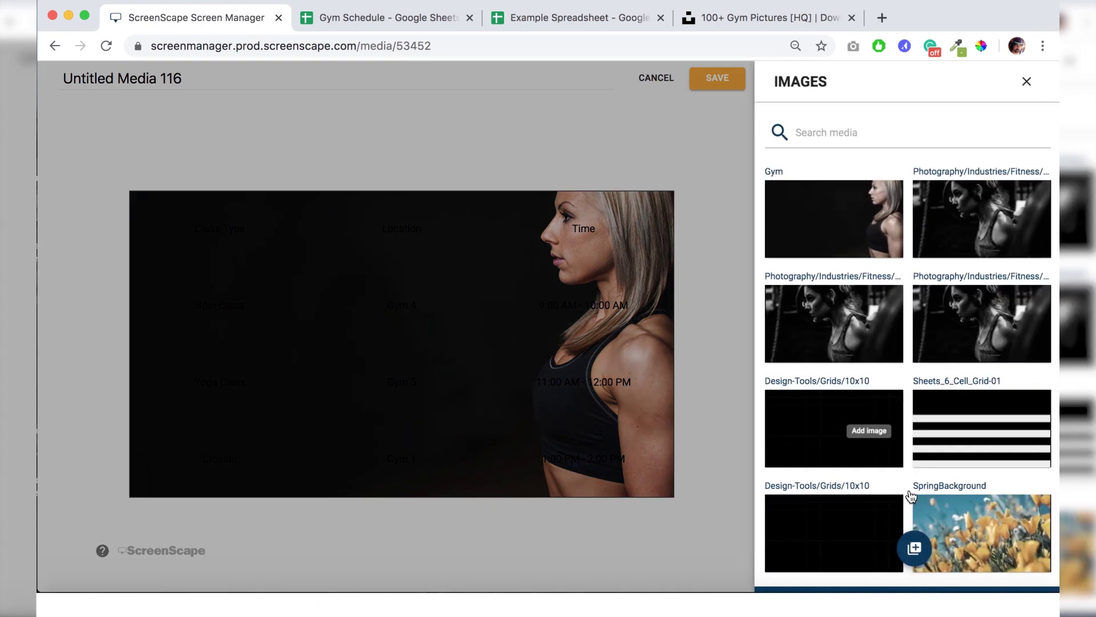
left_click(913, 549)
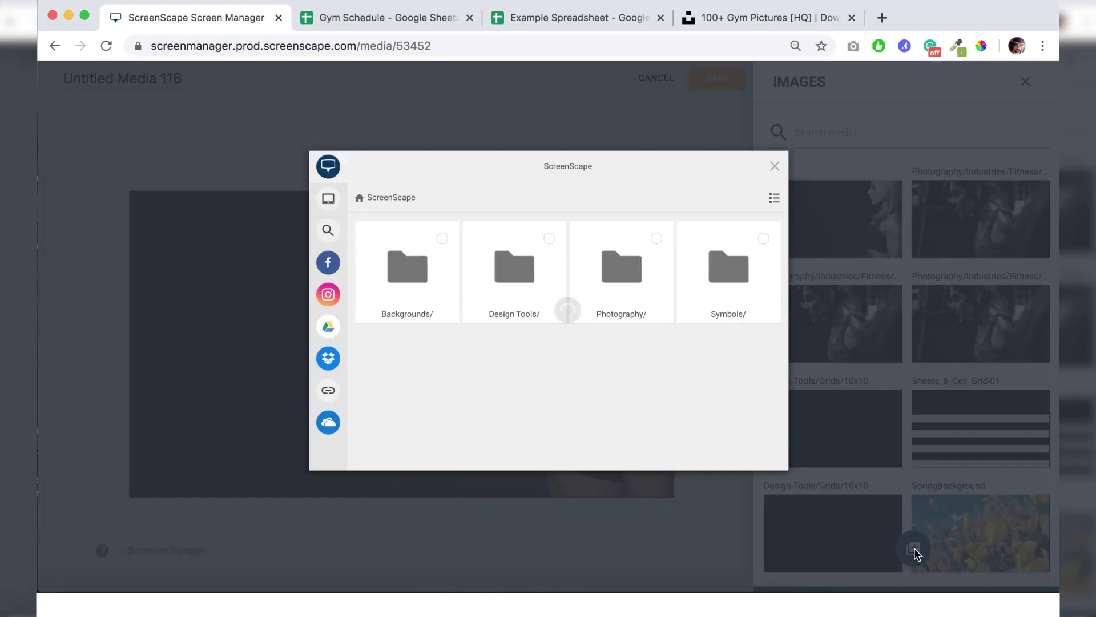
left_click(619, 293)
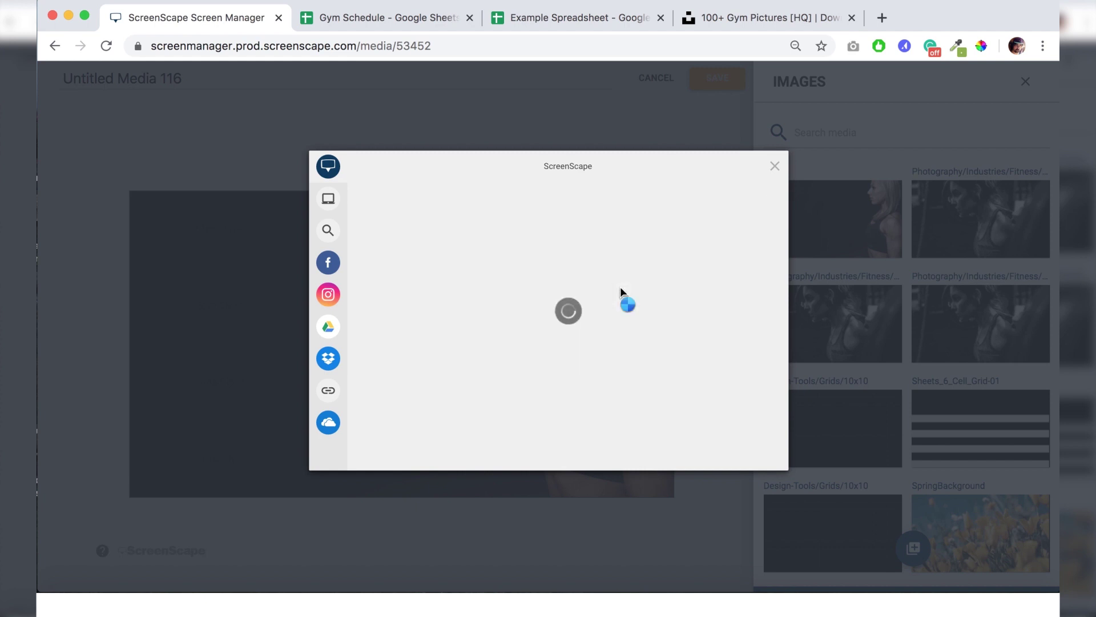
left_click(531, 295)
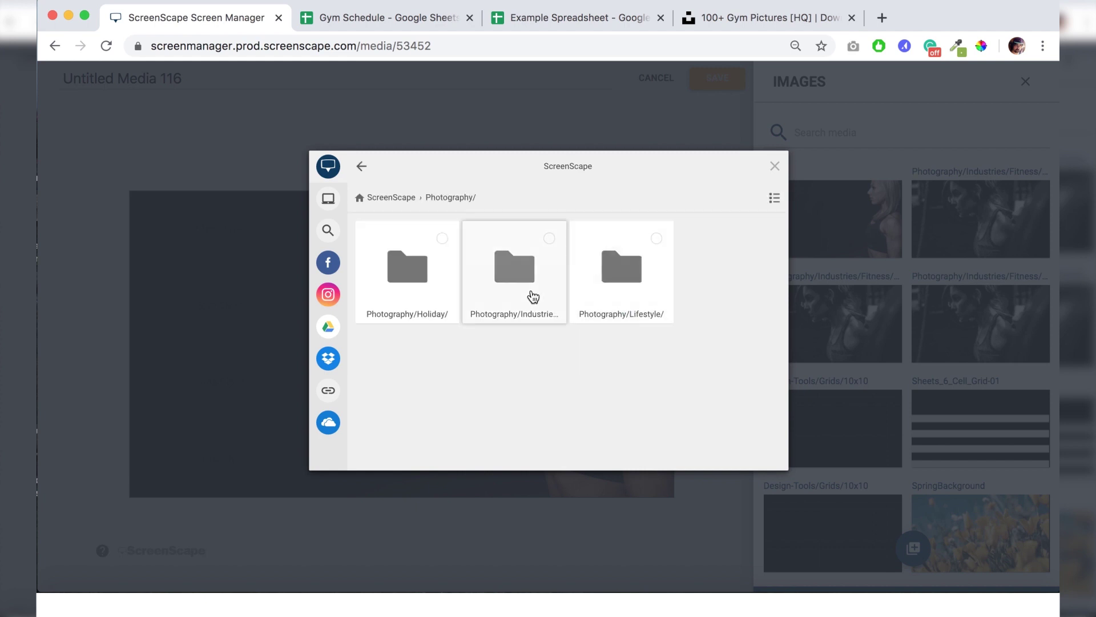
left_click(775, 200)
scroll(586, 312, "down", 1)
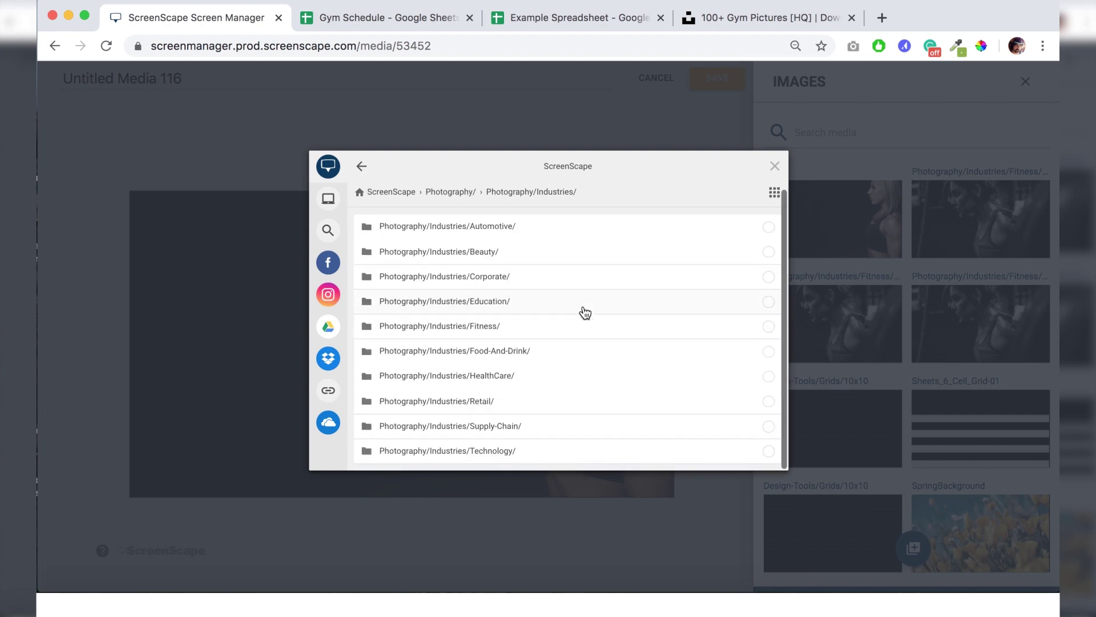
left_click(550, 332)
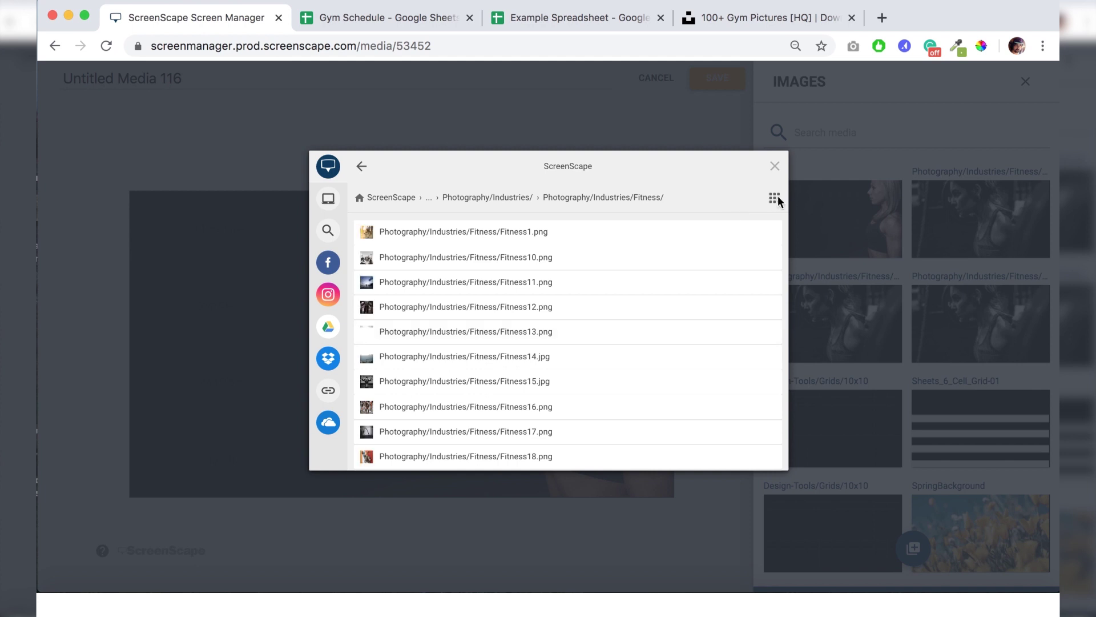
left_click(776, 199)
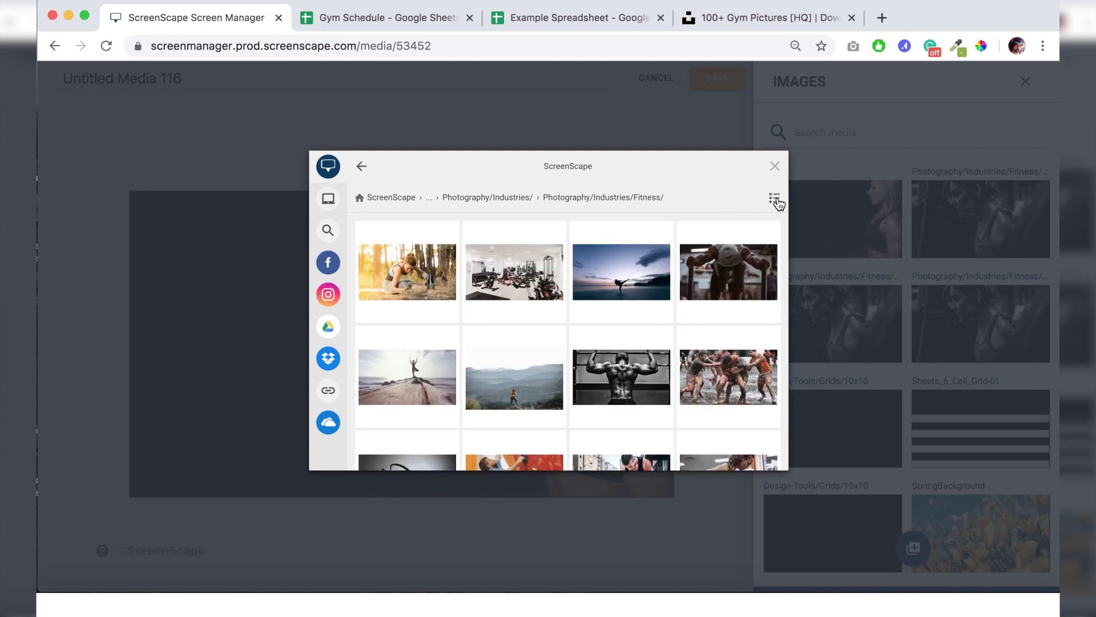
scroll(727, 308, "down", 3)
scroll(728, 309, "up", 2)
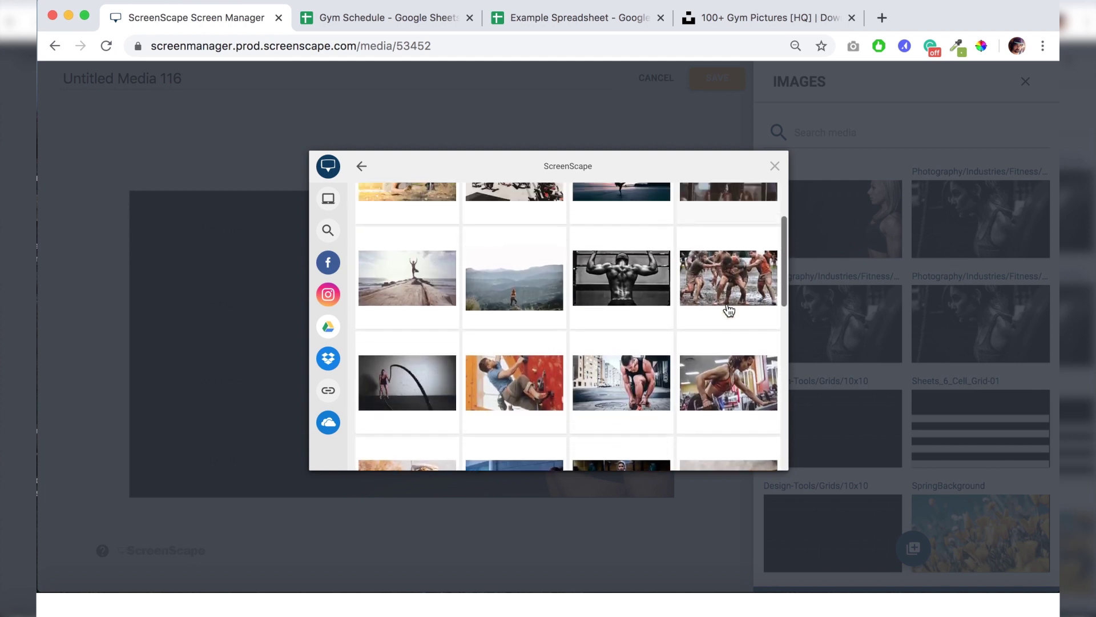
scroll(729, 310, "up", 1)
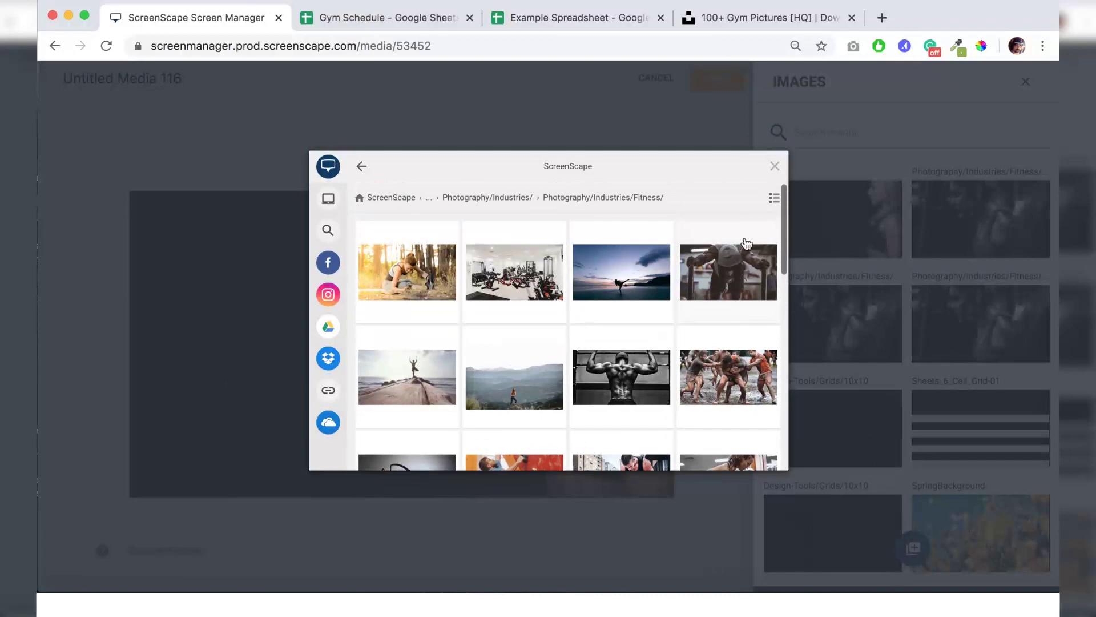
left_click(774, 166)
left_click(724, 159)
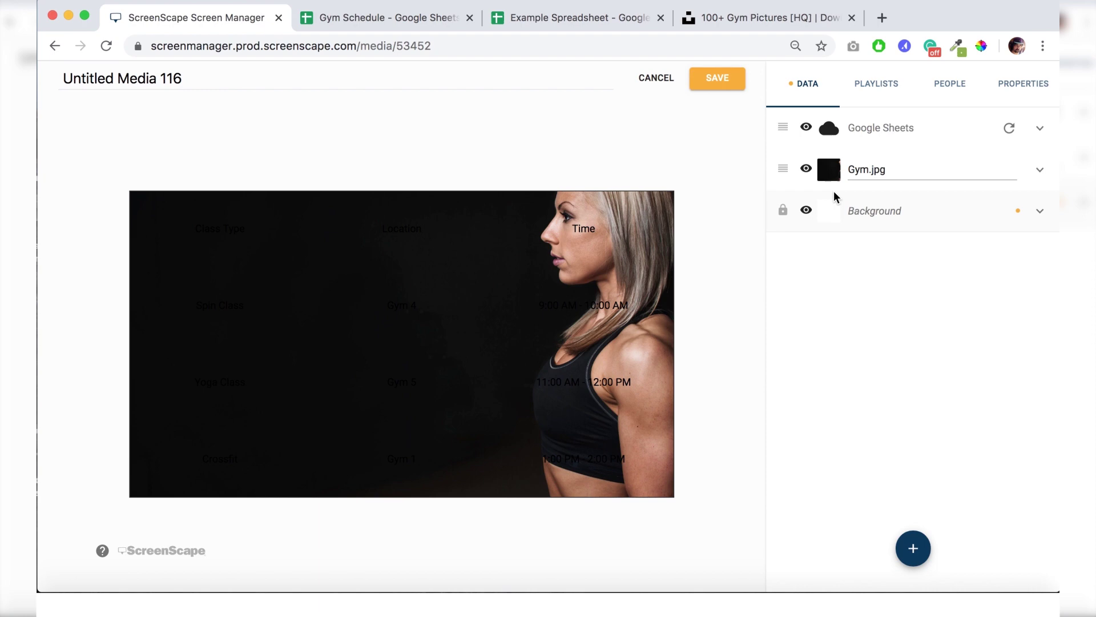
Add an Opacity style to the Gym.jpg layer and set it to 43
left_click(1037, 171)
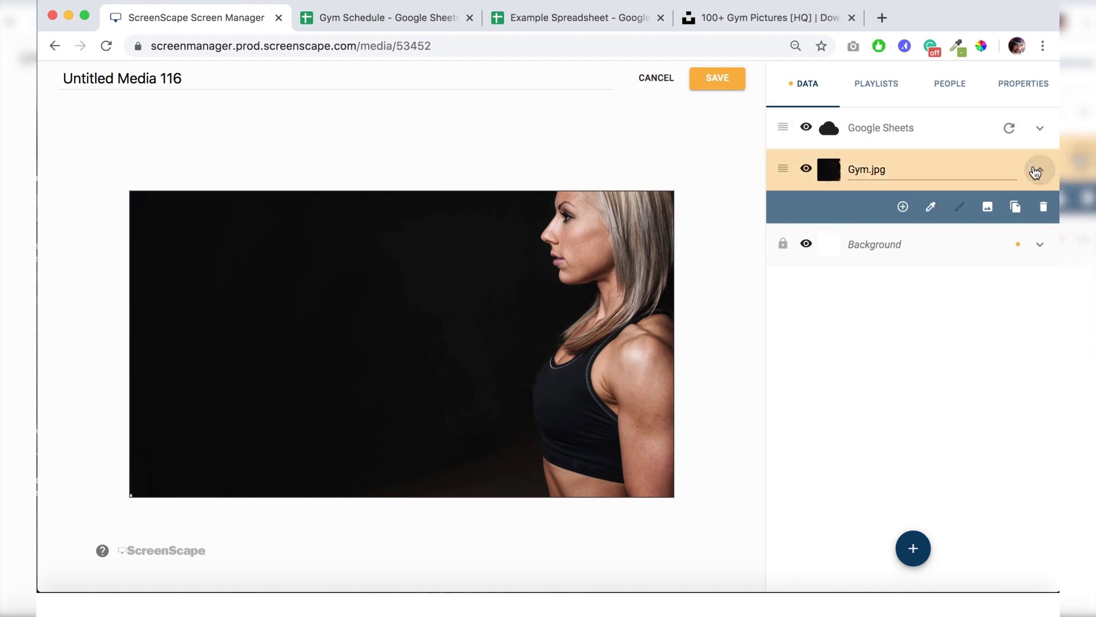
left_click(903, 206)
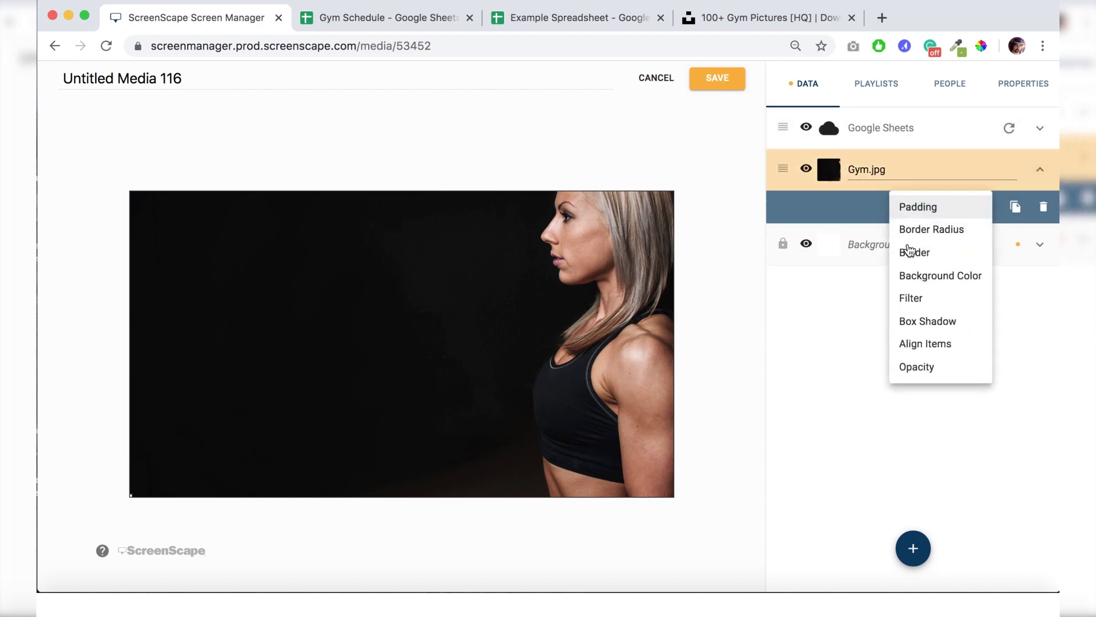
left_click(918, 368)
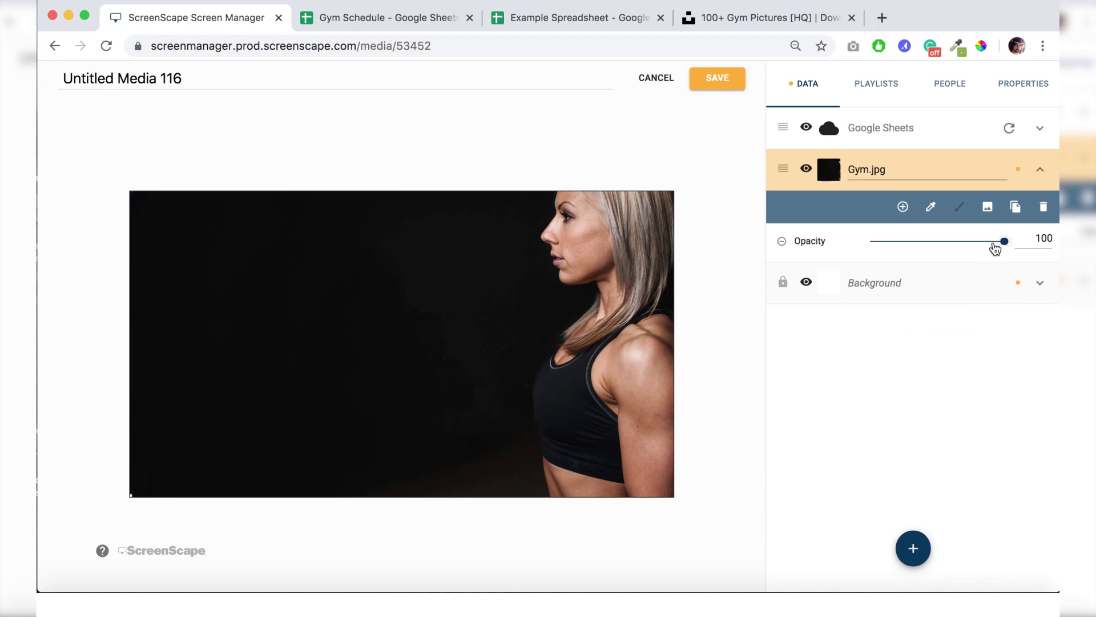
left_click_drag(995, 249, 929, 248)
left_click(627, 178)
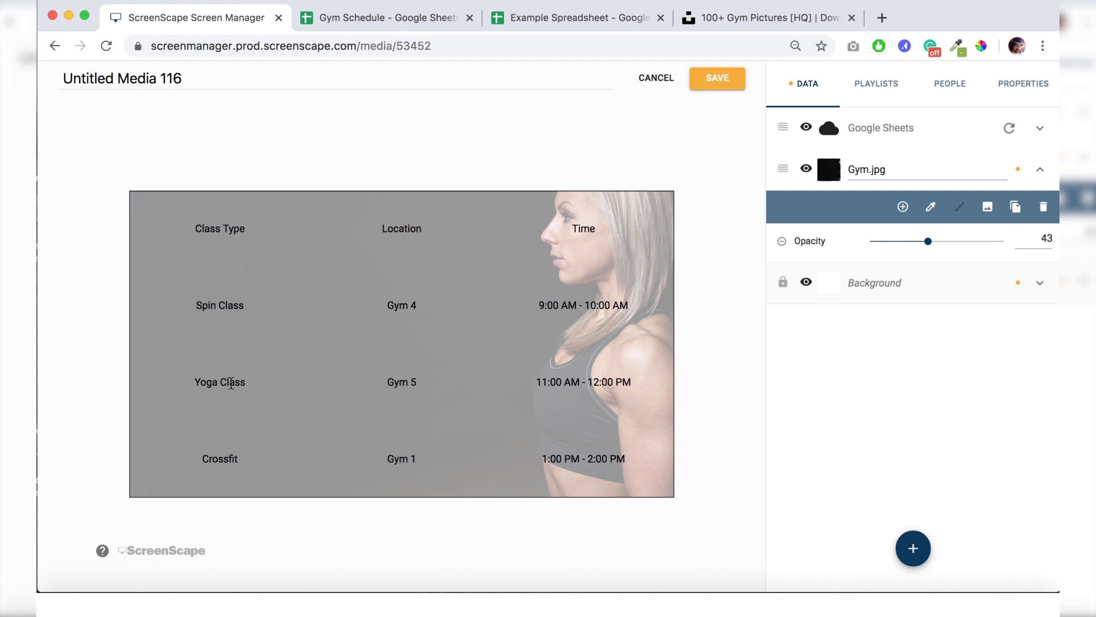
Move the Spin Class and Yoga Class rows and the Class Type heading down the canvas
left_click_drag(231, 384, 236, 417)
double_click(402, 382)
left_click_drag(402, 382, 407, 422)
left_click_drag(543, 391, 509, 432)
left_click(565, 306)
left_click_drag(565, 306, 565, 380)
left_click_drag(348, 305, 348, 379)
left_click(227, 303)
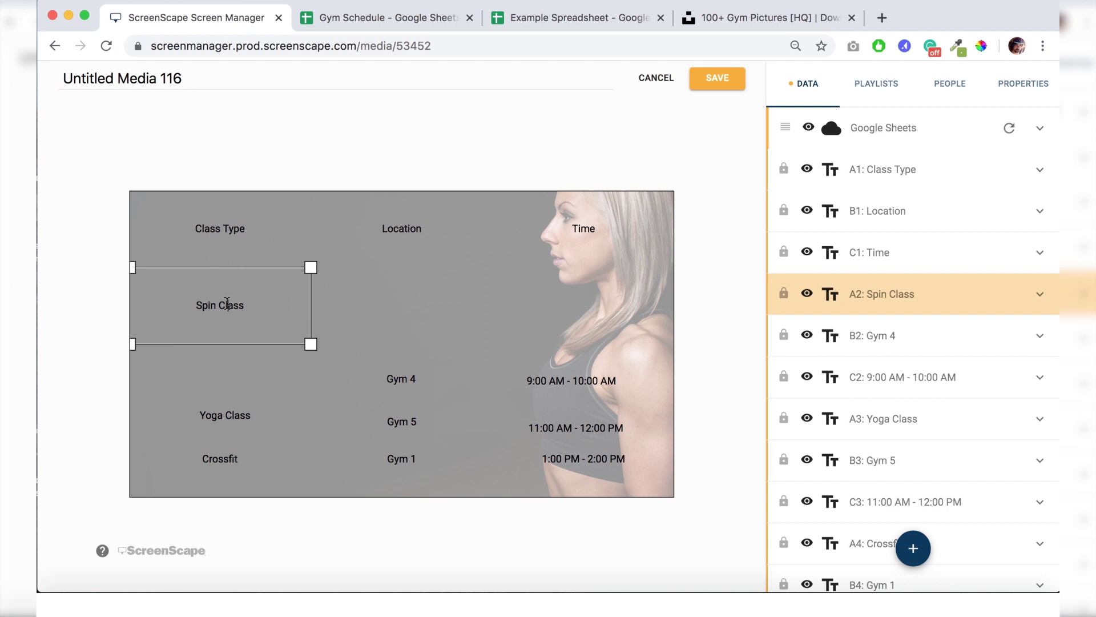
left_click_drag(227, 304, 227, 378)
left_click(227, 228)
left_click(276, 225)
left_click_drag(277, 225, 295, 272)
Set the Class Type heading text to font size 36 in white
double_click(264, 272)
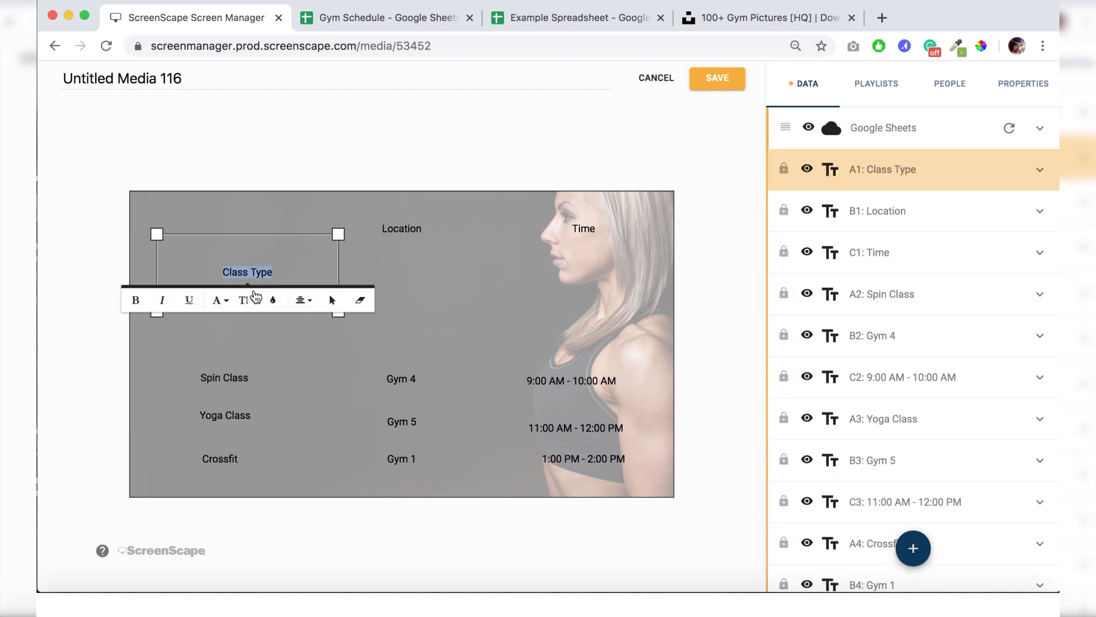
left_click(250, 301)
scroll(255, 429, "down", 3)
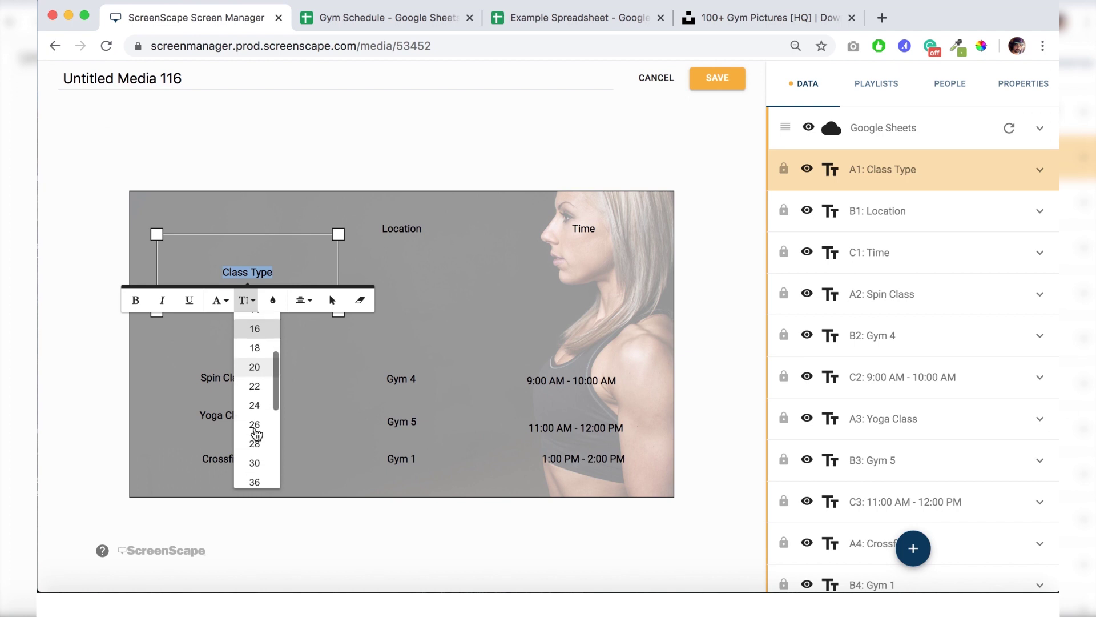
left_click(255, 432)
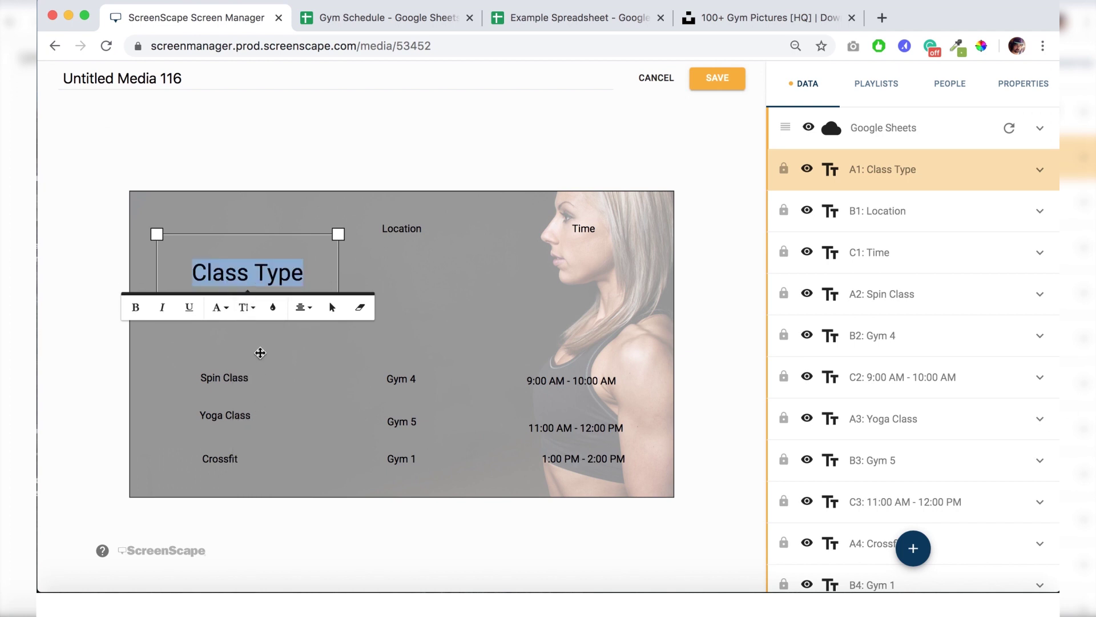
left_click(274, 302)
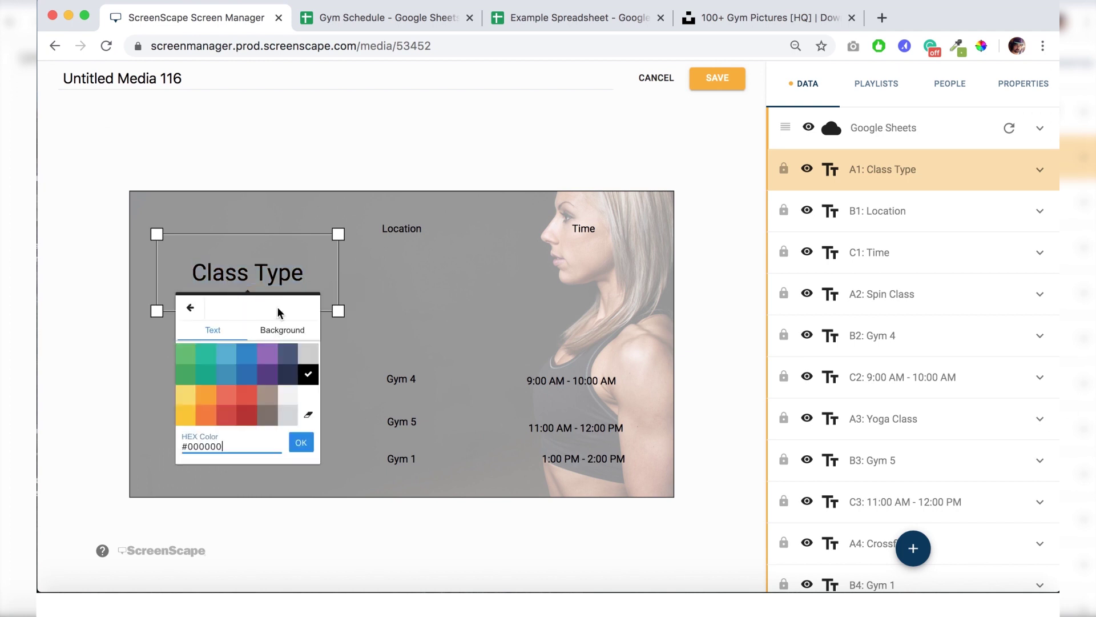
left_click(310, 396)
left_click(325, 140)
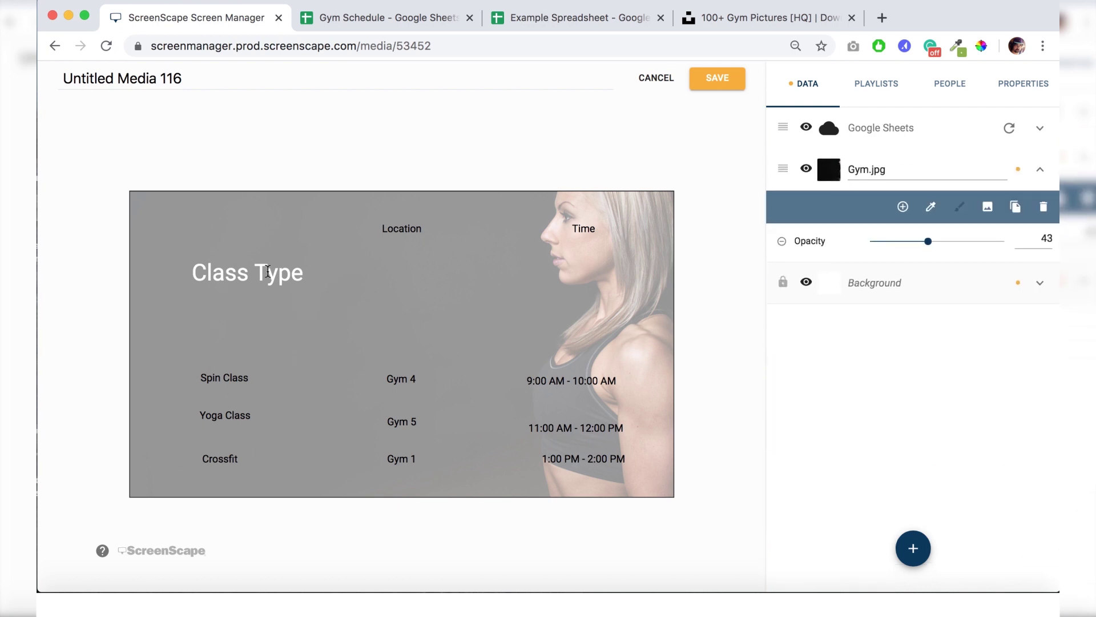
Make the Class Type heading bold and left-aligned
left_click(268, 270)
left_click(136, 309)
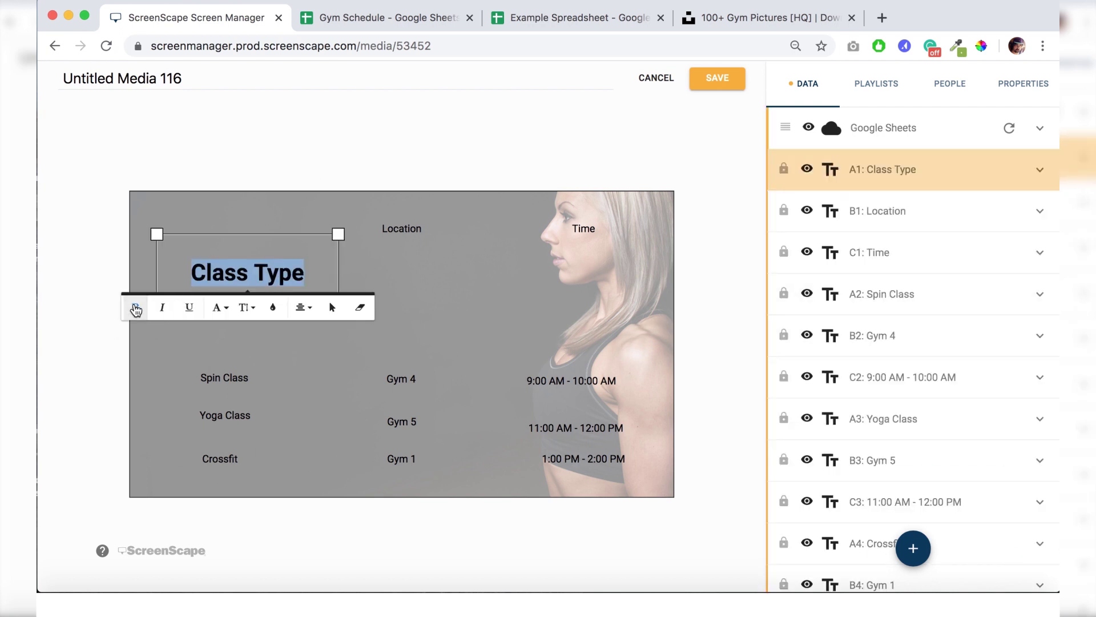
left_click(302, 307)
left_click(303, 325)
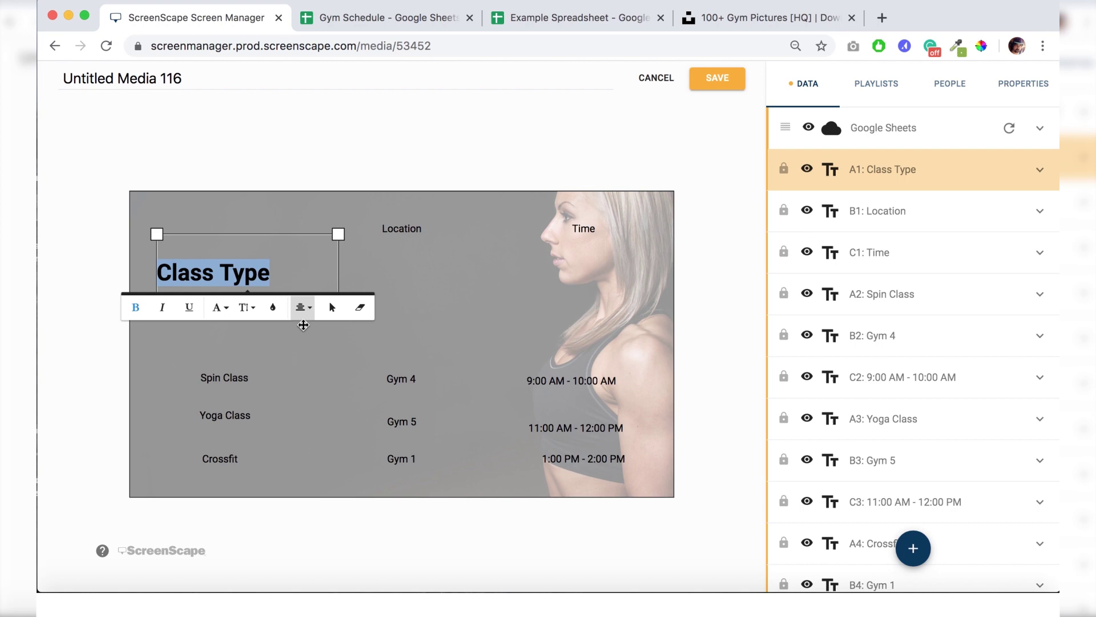
left_click(336, 159)
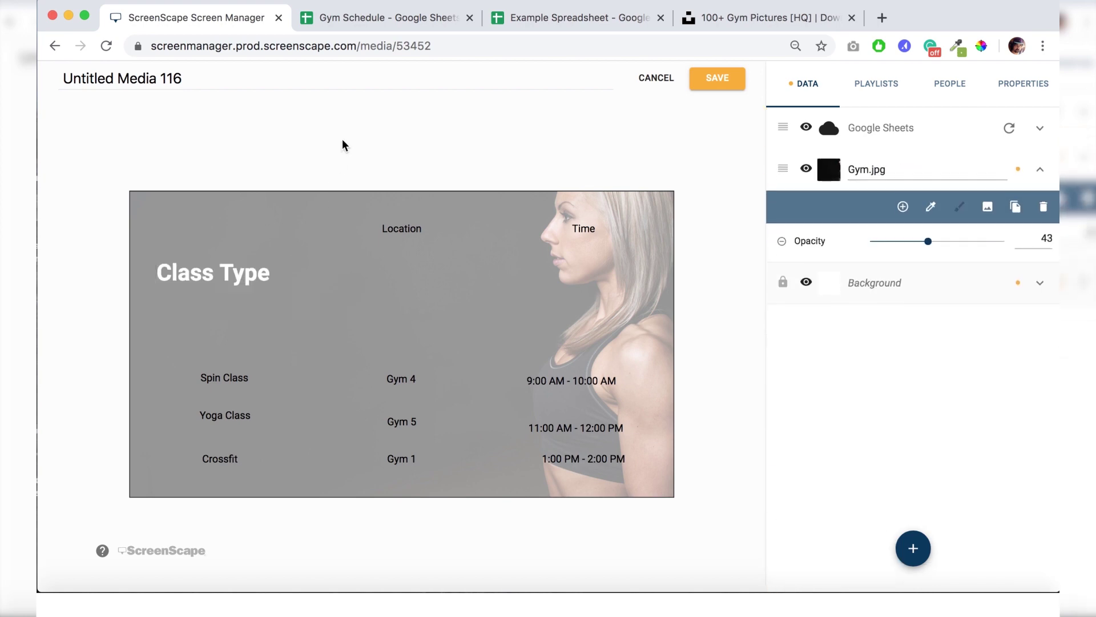
Shrink the Class Type heading, place it above Spin Class, and copy its style
left_click(250, 269)
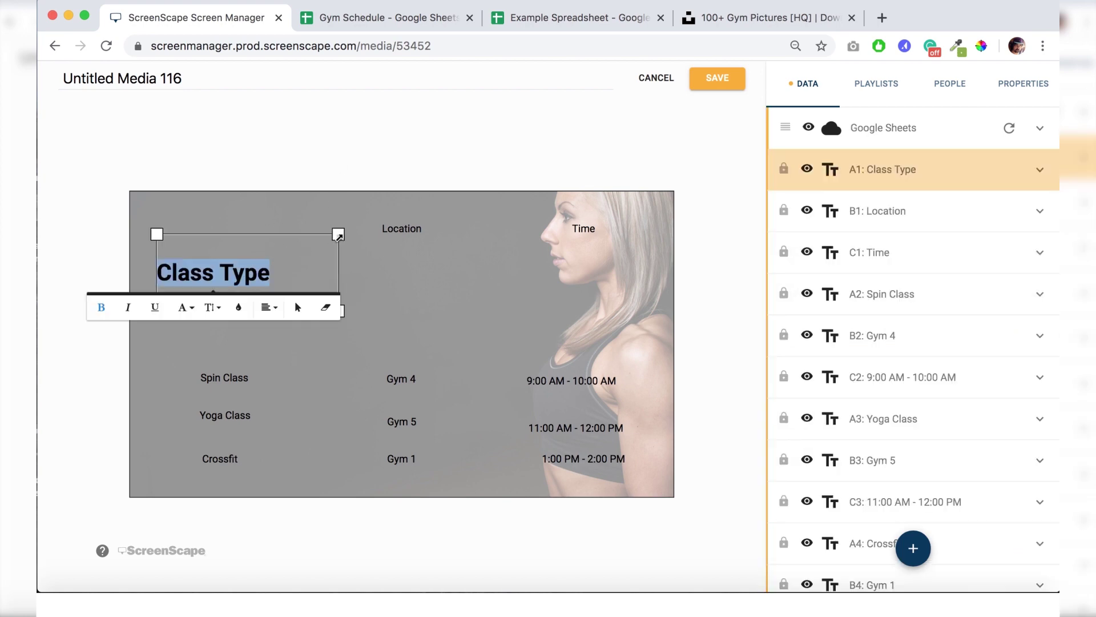
left_click_drag(339, 235, 331, 333)
left_click(276, 329)
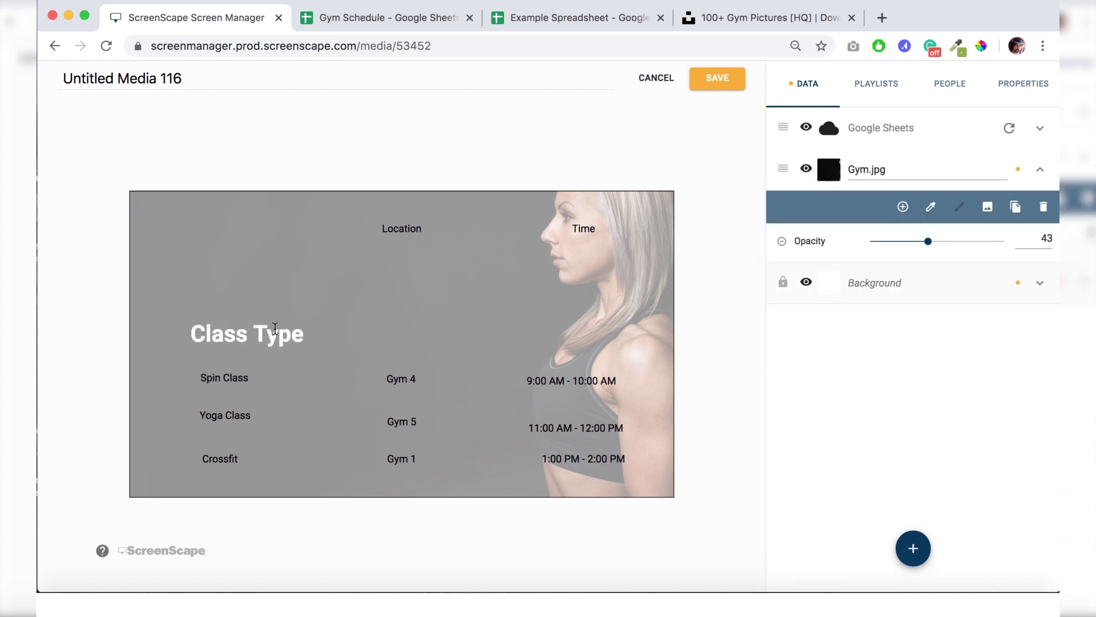
left_click(275, 329)
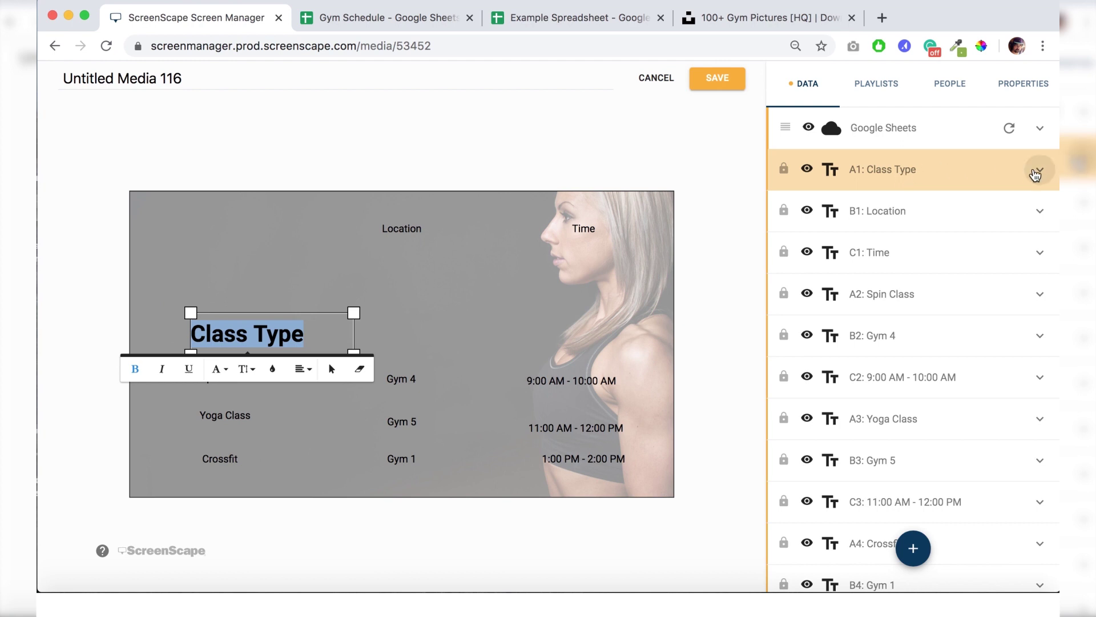
left_click(1040, 169)
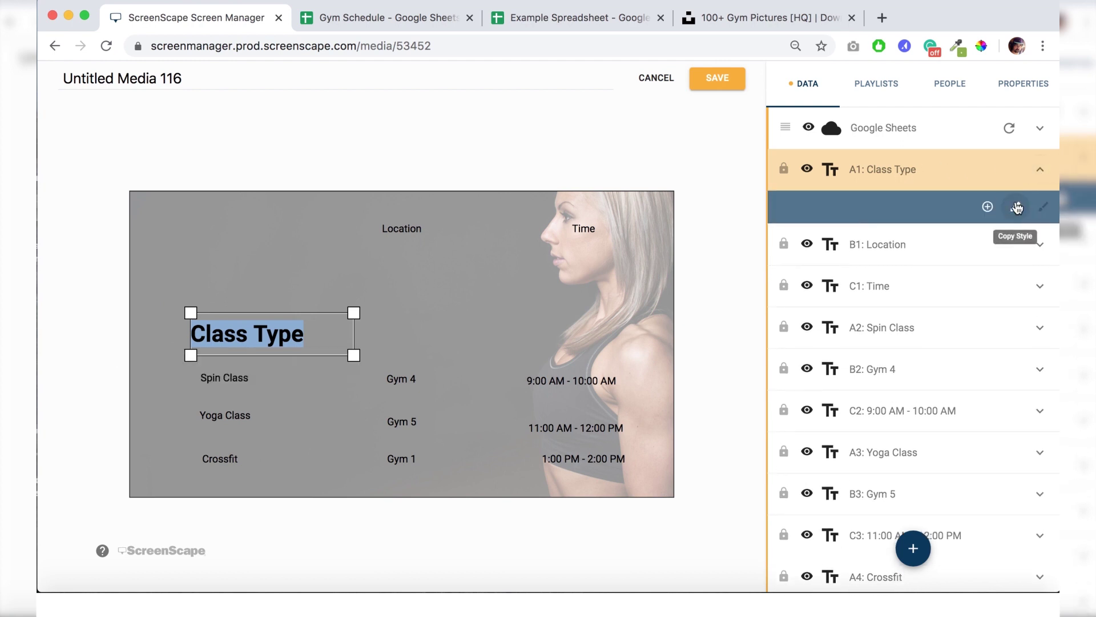
left_click(1017, 208)
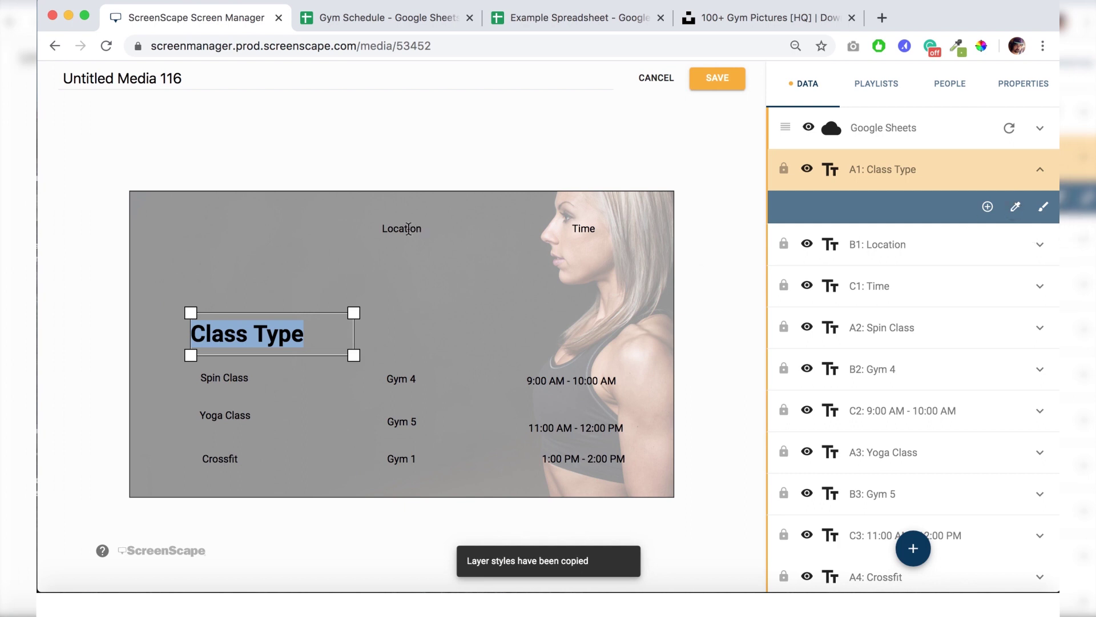
Apply Class Type's copied style to the Location and Time headings and place them beside it
left_click(409, 228)
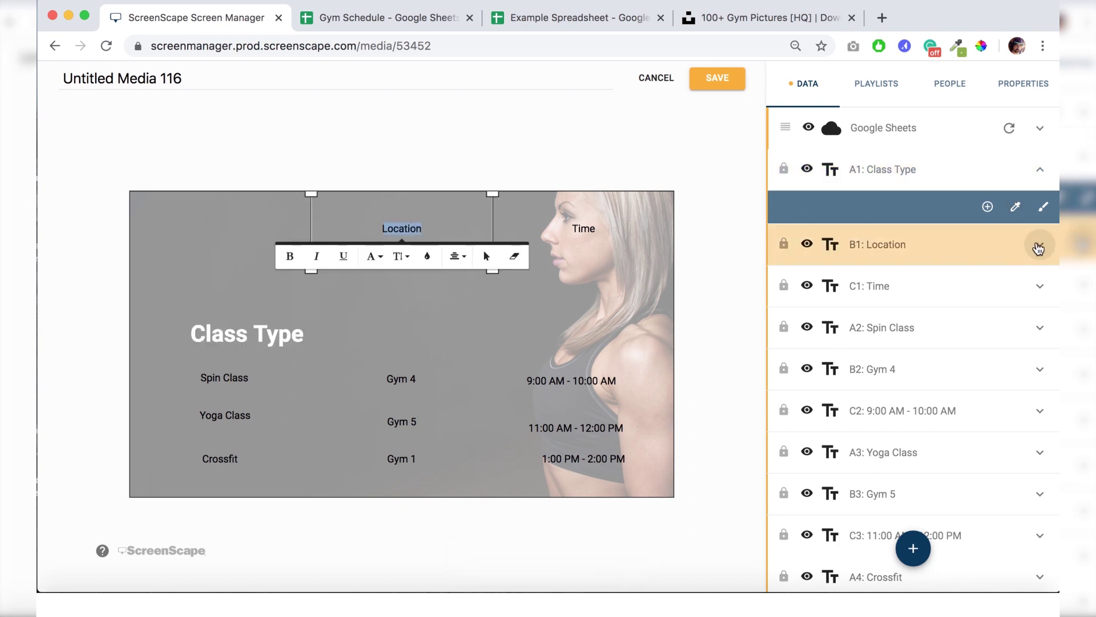
left_click(1038, 247)
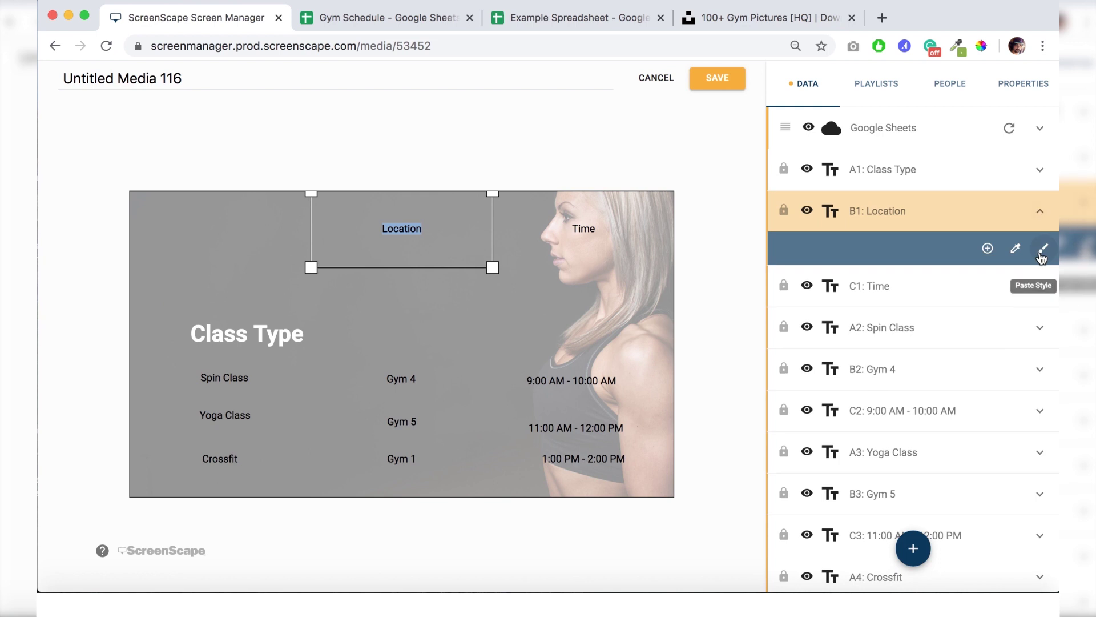
left_click(1042, 254)
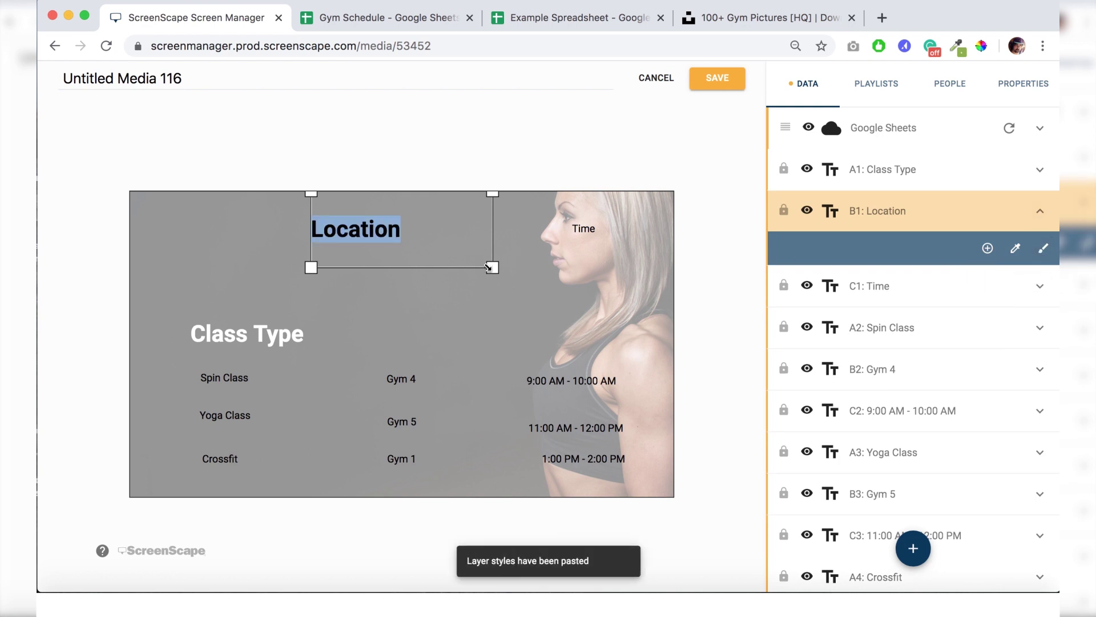
left_click_drag(492, 268, 489, 337)
left_click(493, 167)
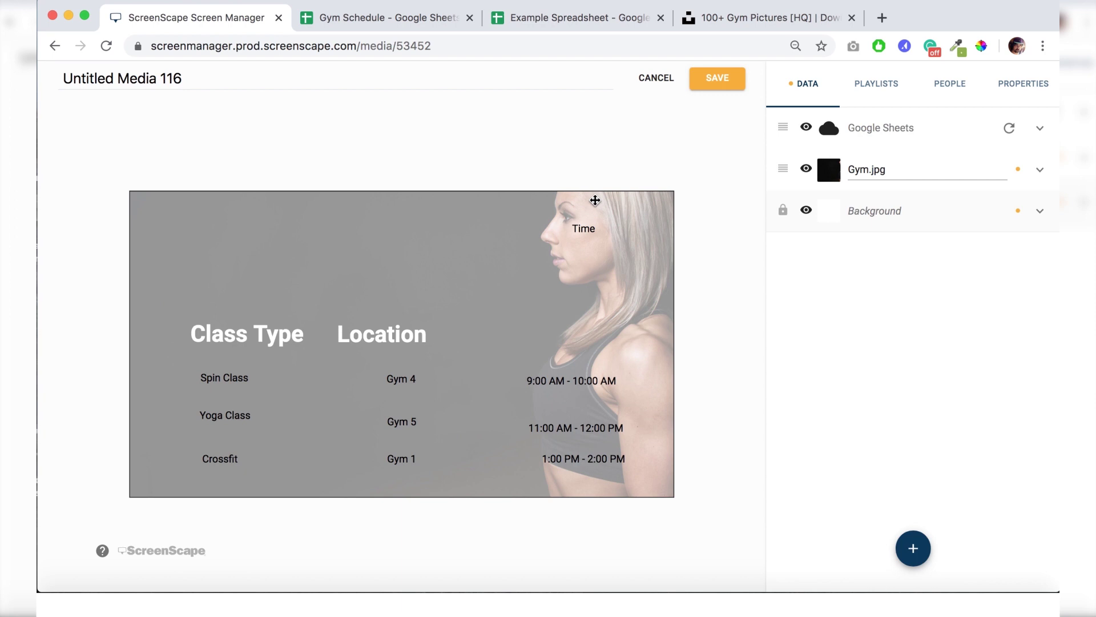
double_click(584, 229)
left_click(1042, 289)
left_click(1043, 289)
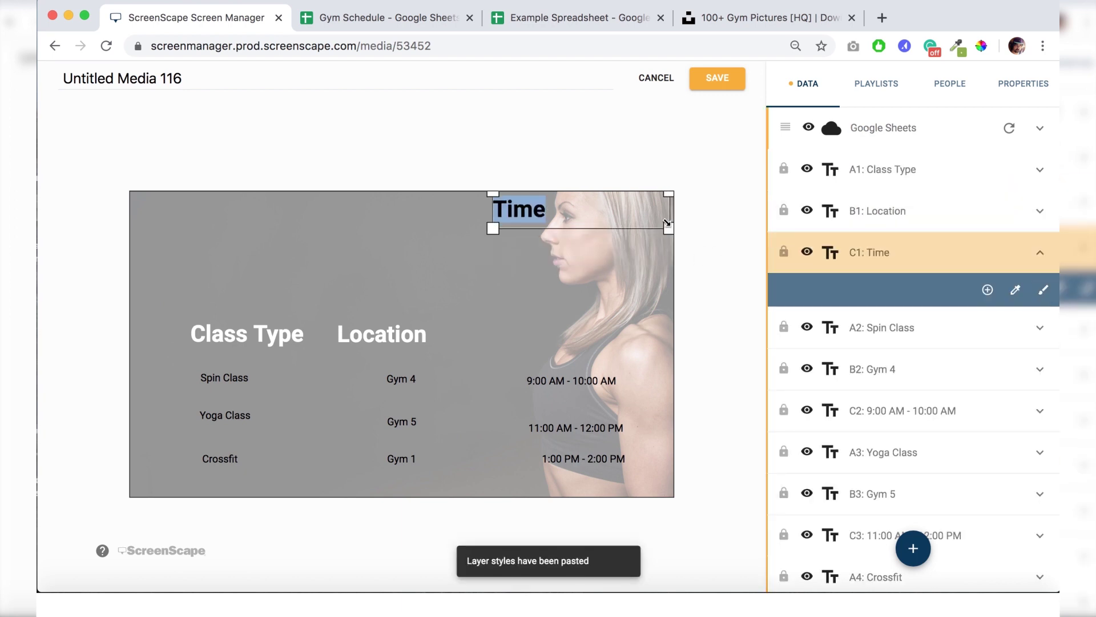
left_click_drag(630, 212, 592, 336)
left_click(503, 192)
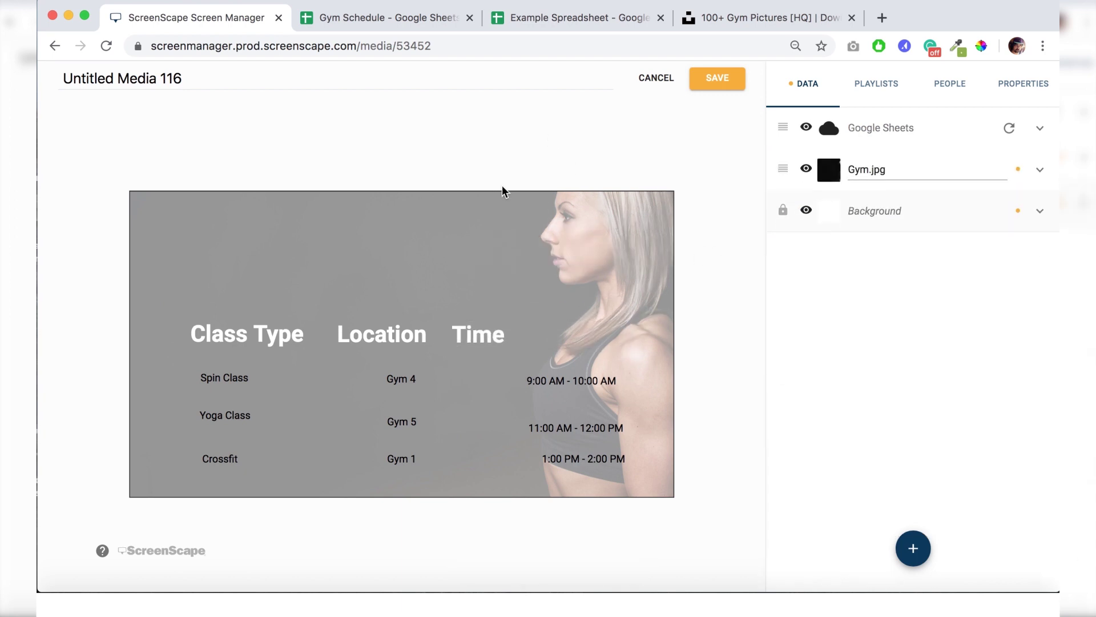
Nudge Class Type, Location and Time left and down into one aligned heading row
double_click(279, 334)
left_click_drag(308, 325, 289, 330)
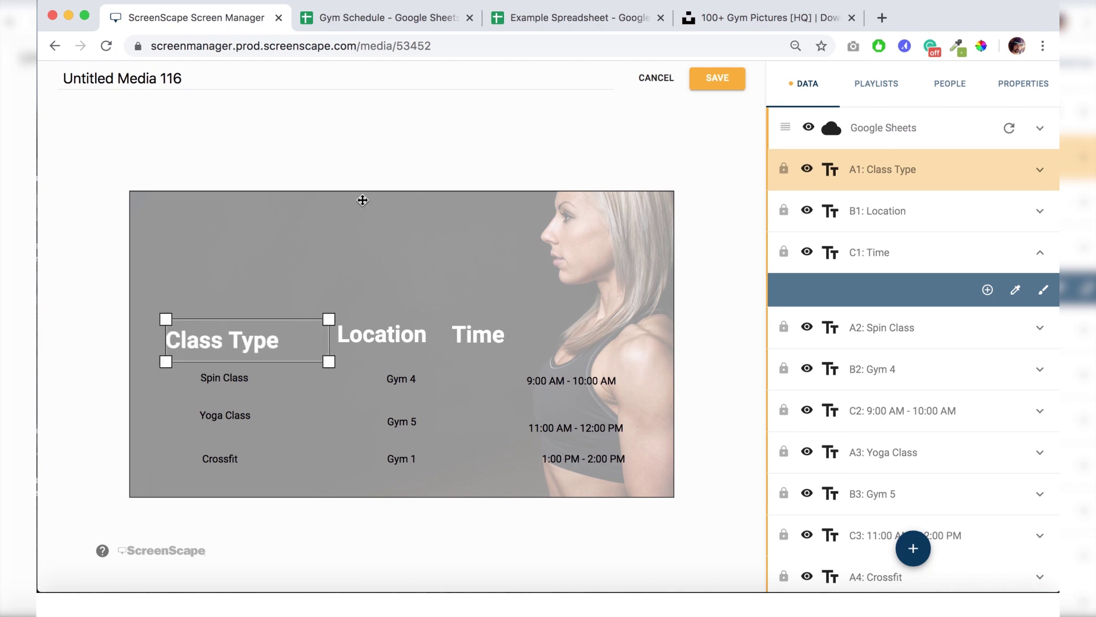
left_click(380, 154)
double_click(382, 334)
left_click_drag(441, 332, 411, 338)
left_click(449, 163)
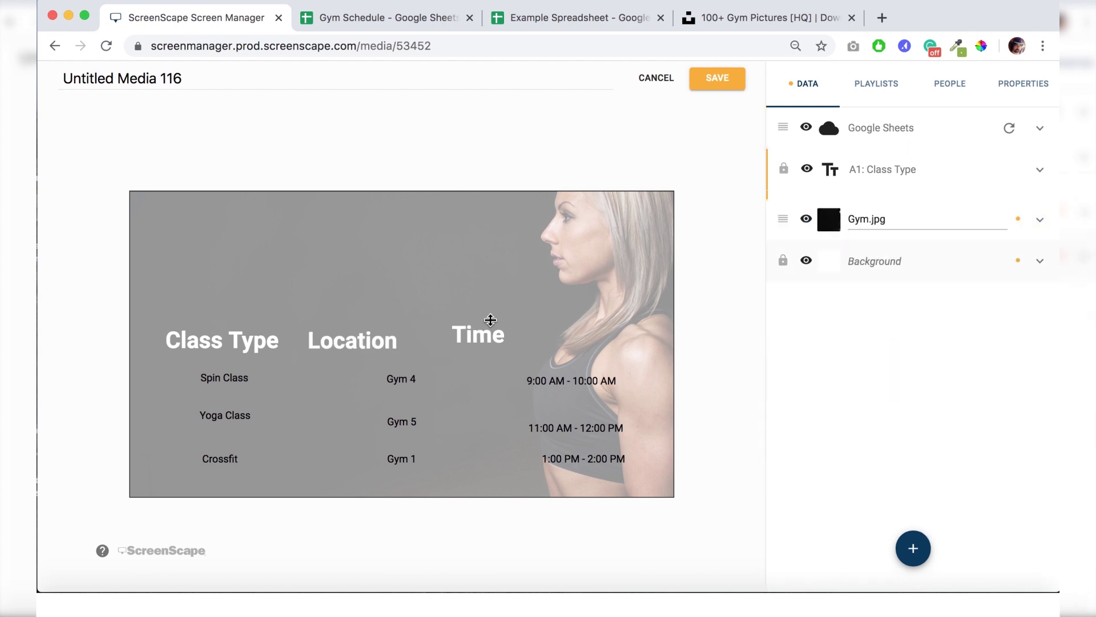
double_click(491, 319)
left_click_drag(525, 336, 500, 343)
left_click(501, 173)
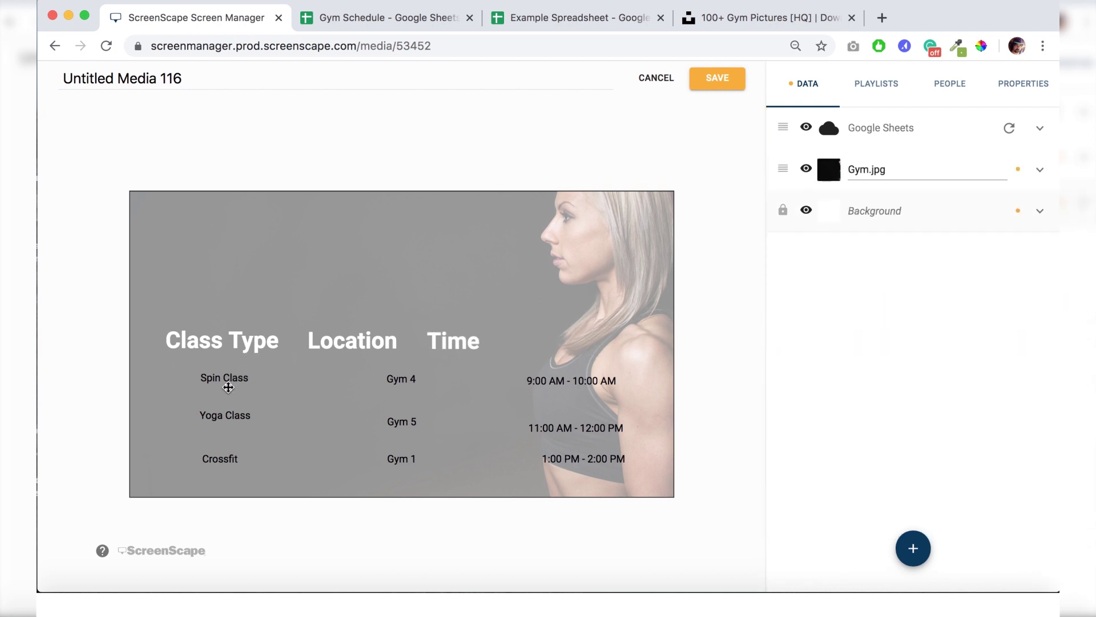
Shorten the Yoga Class box and set Spin Class to font size 20
left_click(225, 382)
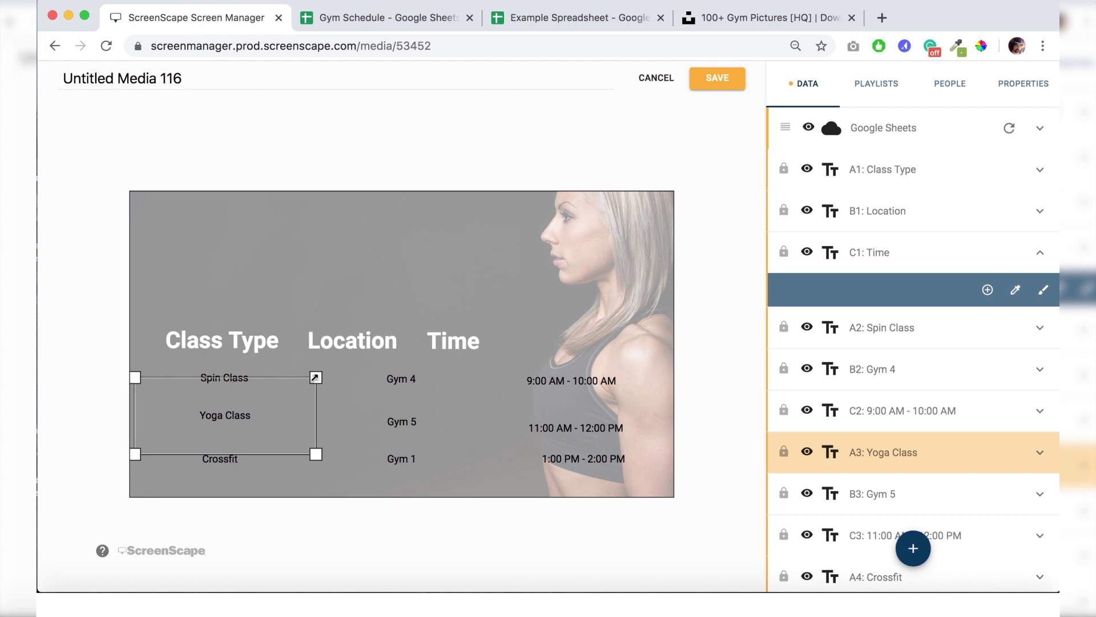
left_click_drag(315, 377, 316, 410)
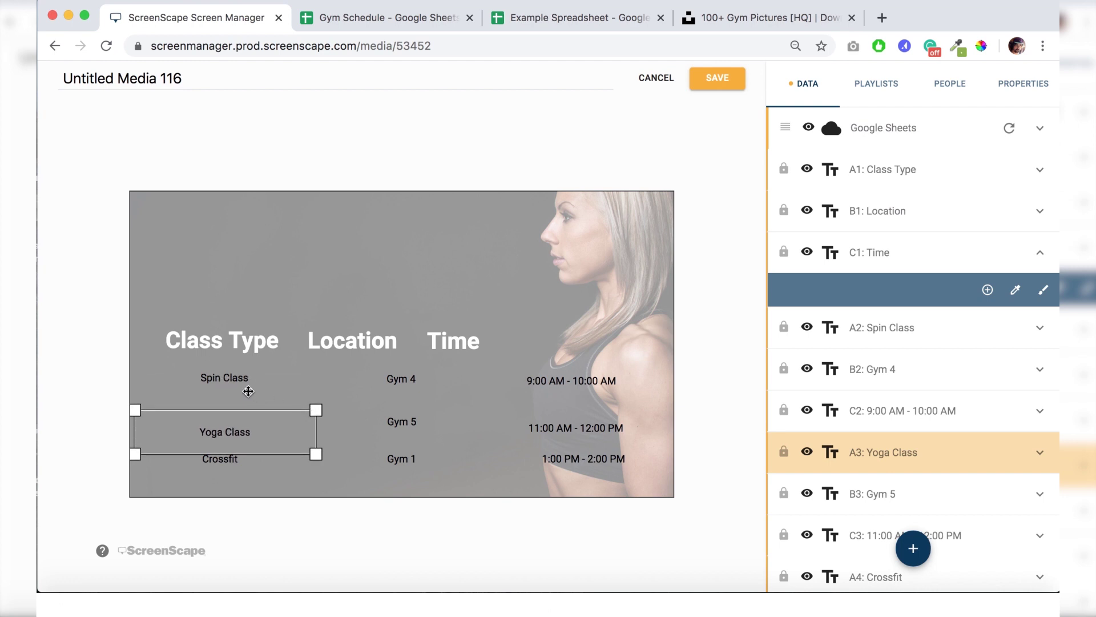
double_click(235, 379)
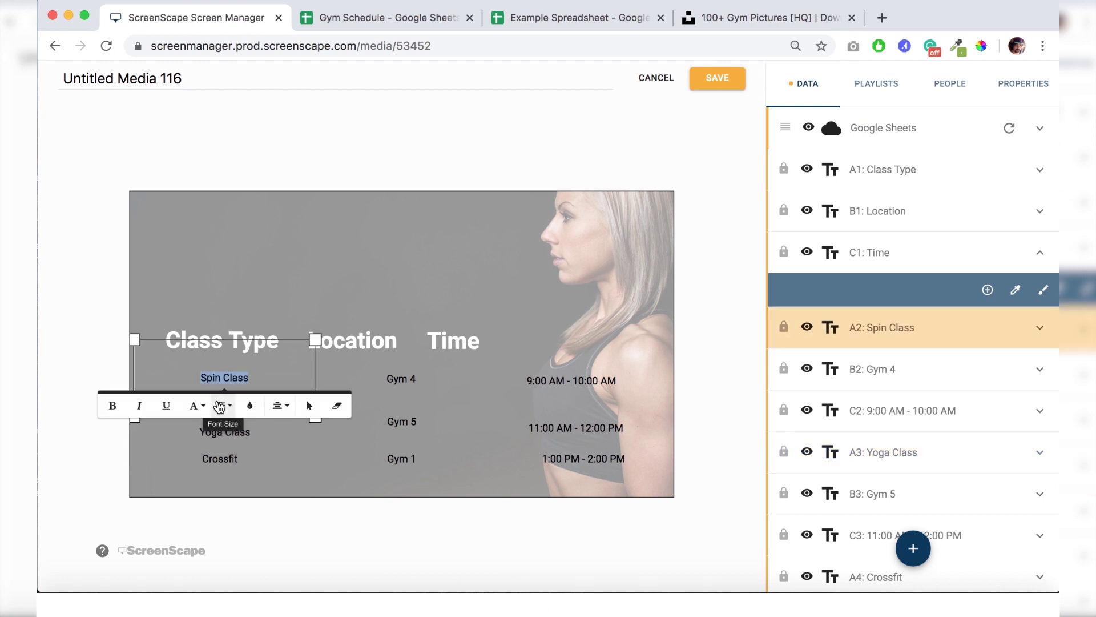
left_click(219, 407)
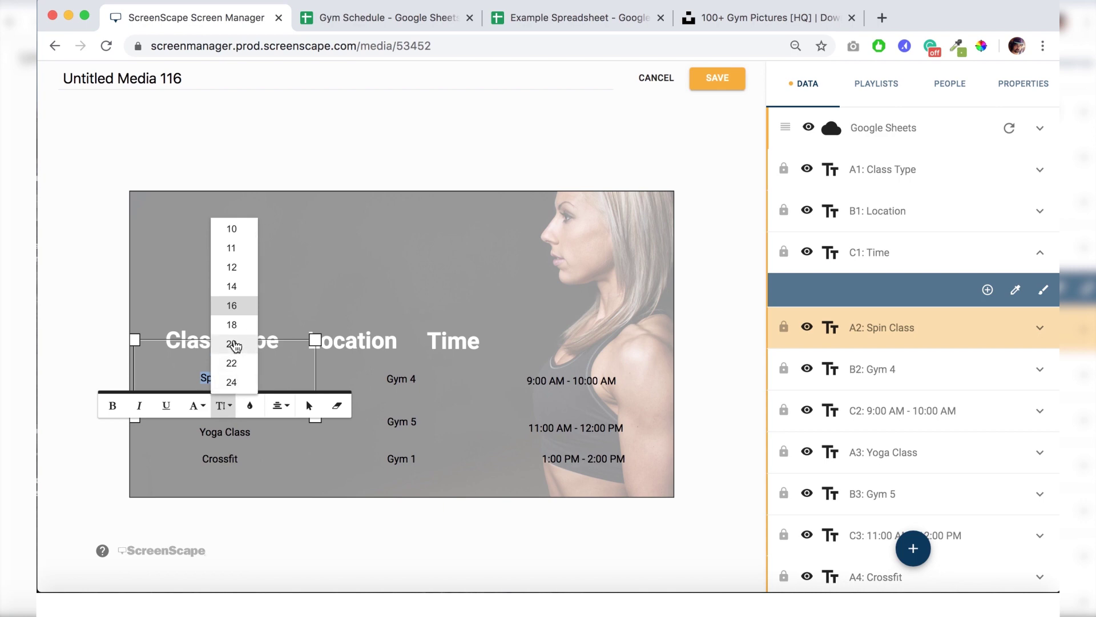
left_click(231, 345)
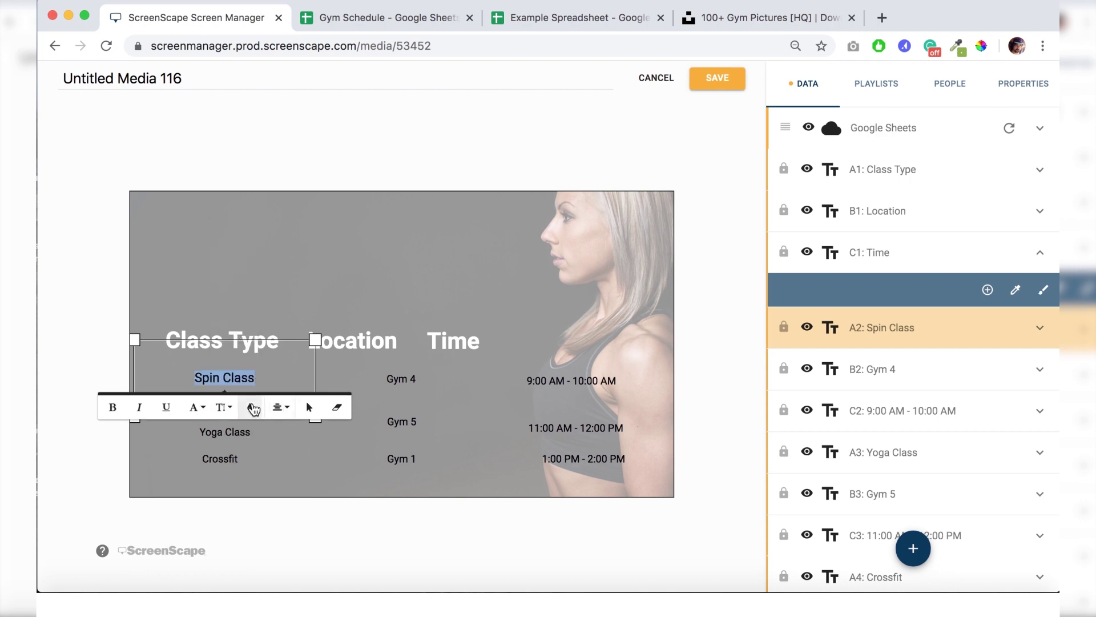
Make Spin Class white and left-aligned, resizing its box beneath Class Type
left_click(252, 407)
left_click(287, 494)
left_click(280, 407)
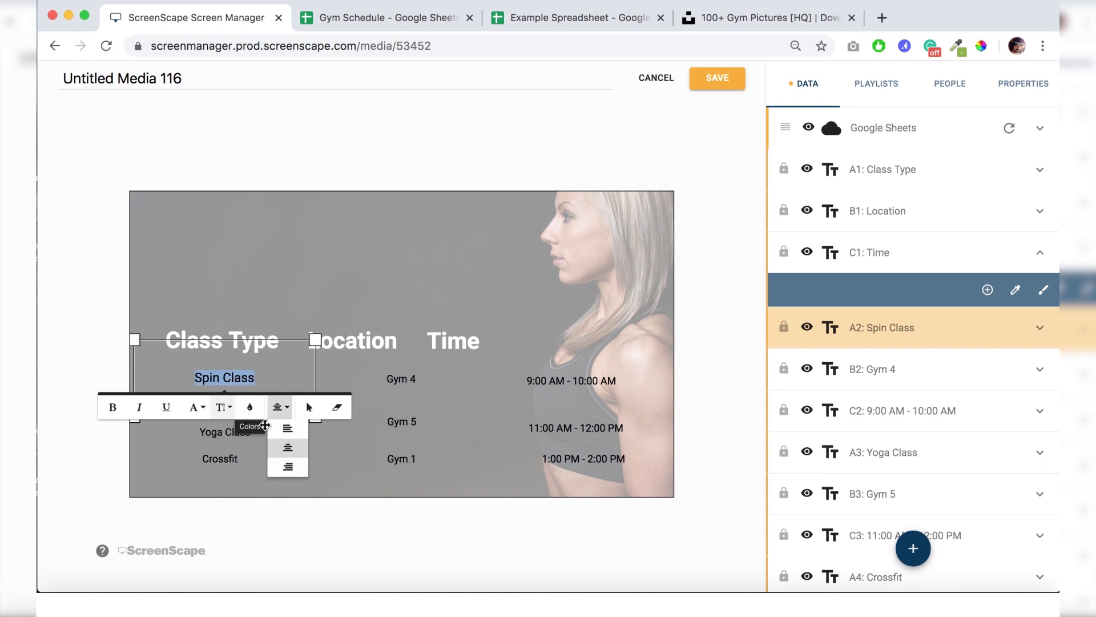
left_click(286, 430)
left_click_drag(307, 345, 304, 384)
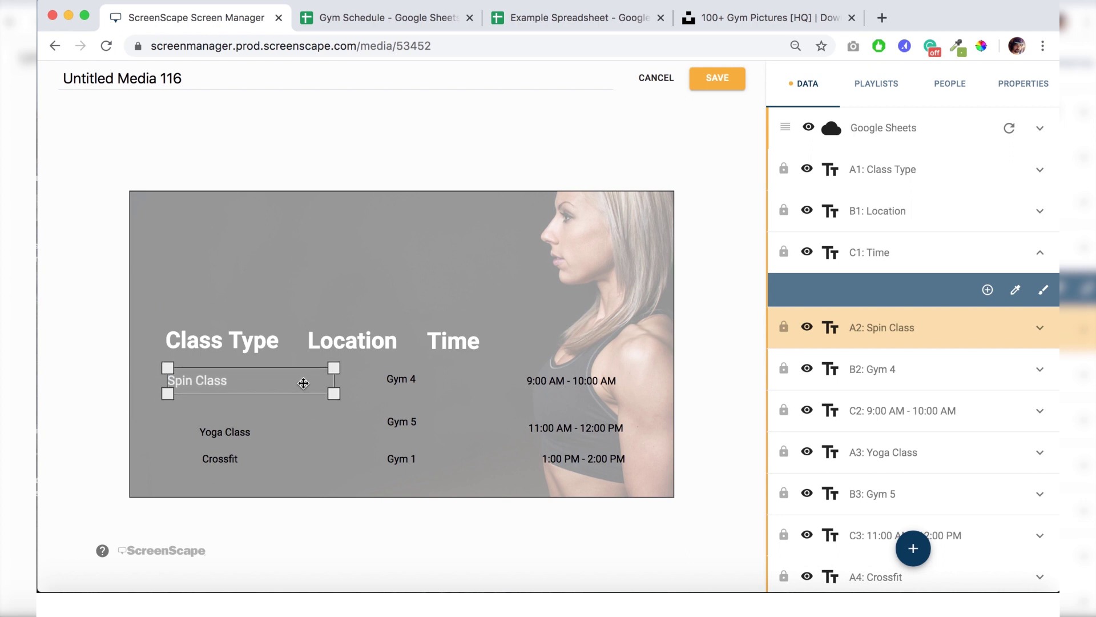
Move Yoga Class under Spin Class and Crossfit under Yoga Class
left_click(334, 191)
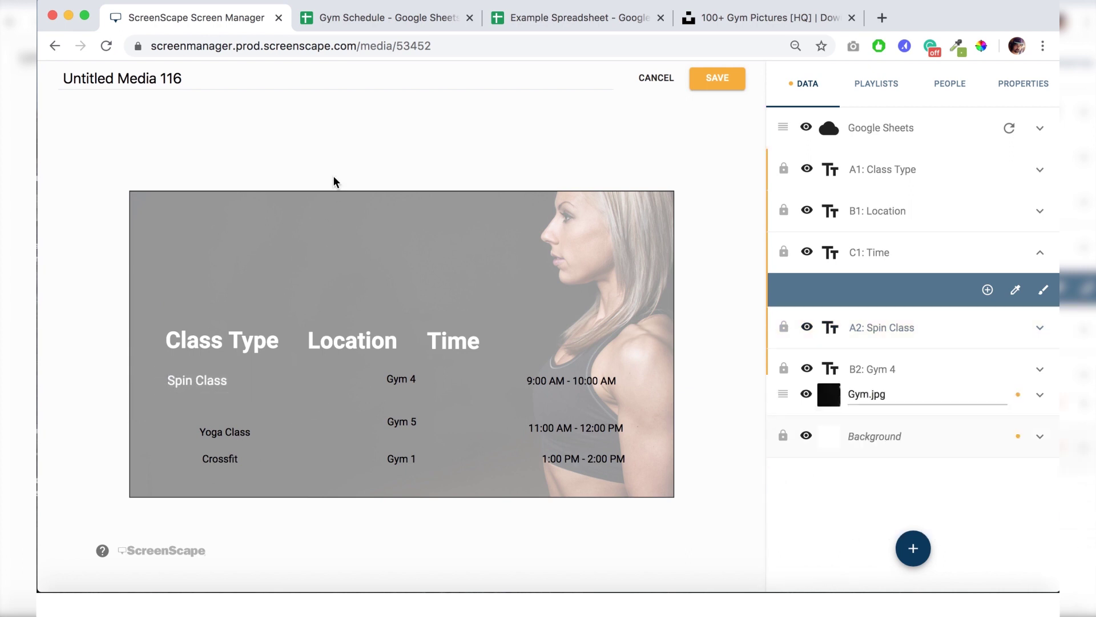
left_click(225, 432)
left_click_drag(225, 431, 200, 407)
left_click_drag(220, 458, 190, 432)
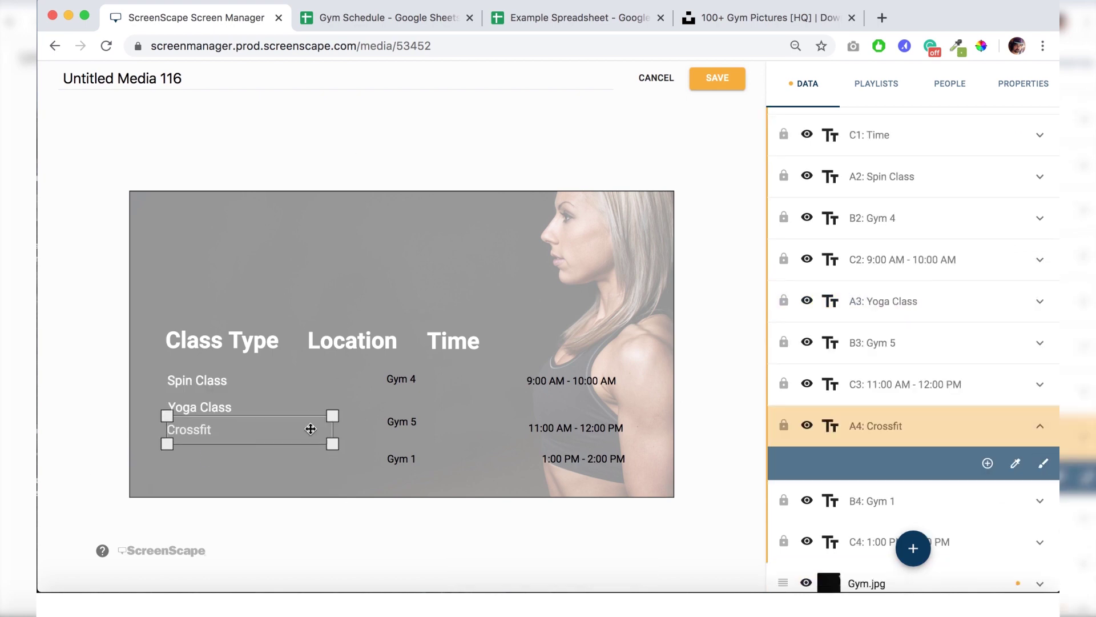
Paste the copied style onto Gym 4, Gym 5 and Gym 1 and stack them under Location
left_click(401, 379)
key("super+alt+v")
left_click(402, 421)
key("super+alt+v")
left_click_drag(500, 404, 436, 424)
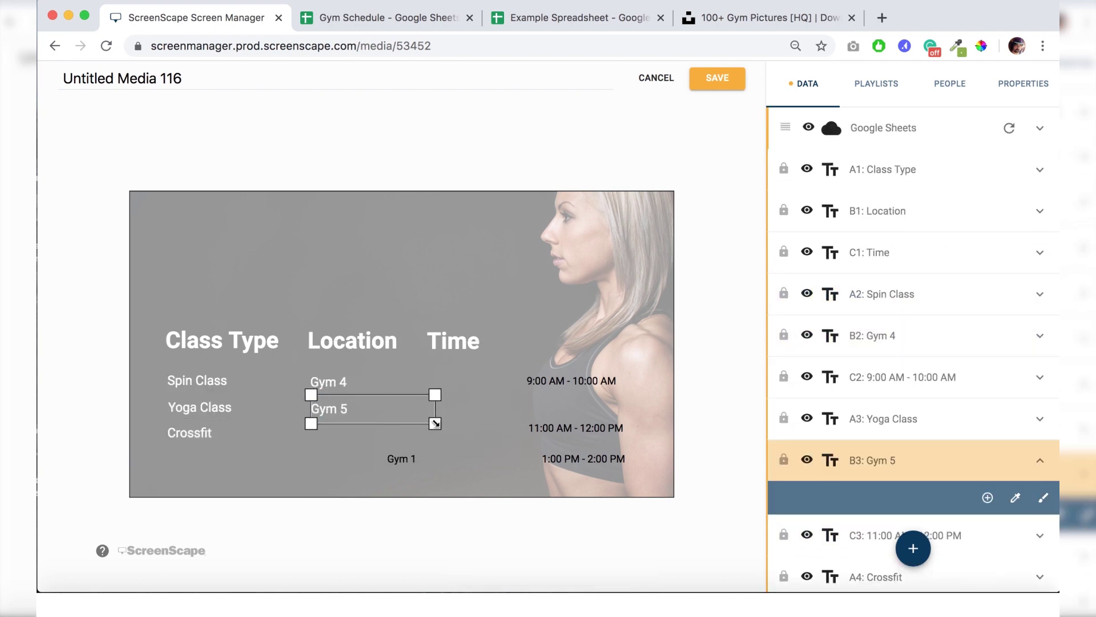
left_click(402, 459)
key("super+alt+v")
left_click_drag(399, 470, 380, 436)
left_click(435, 174)
Style the 9:00 AM, 11:00 AM and 1:00 PM times and line them up under Time
left_click(571, 381)
key("super+alt+v")
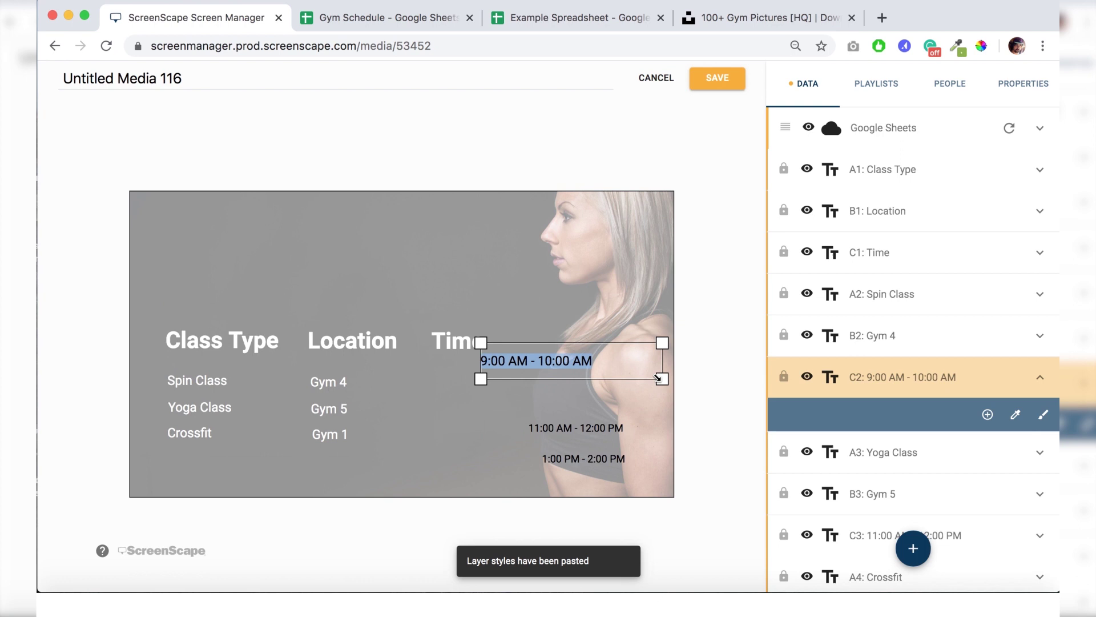
left_click_drag(571, 357, 526, 381)
left_click(576, 428)
key("super+alt+v")
left_click(582, 458)
key("super+alt+v")
left_click_drag(567, 451, 567, 439)
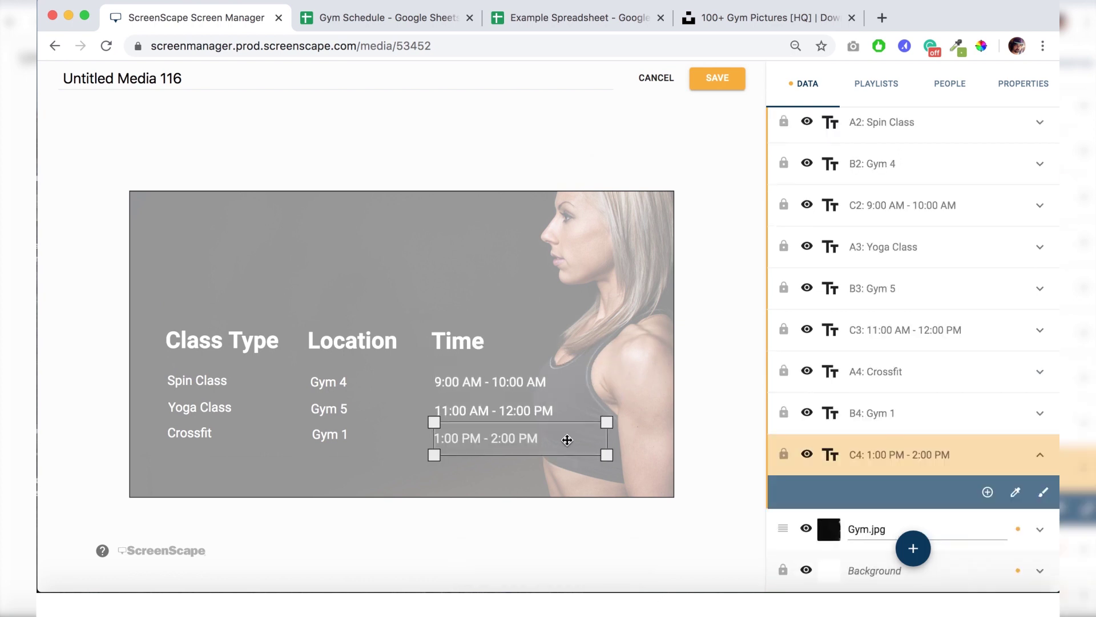
left_click(520, 108)
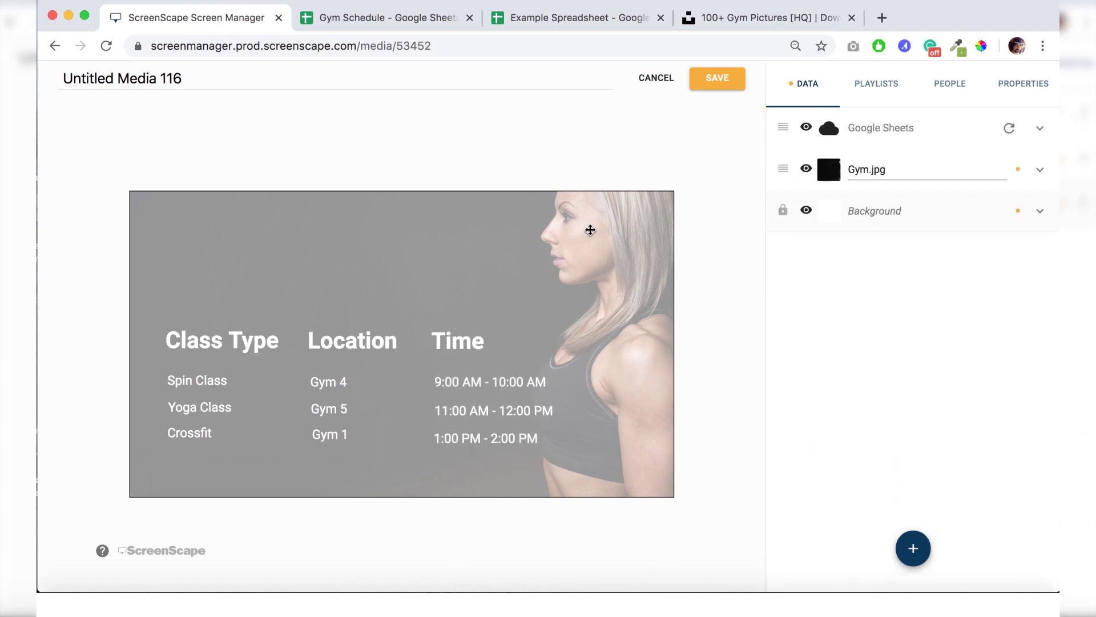
Shift the gym photo slightly to the right
left_click_drag(611, 284, 620, 284)
left_click(620, 149)
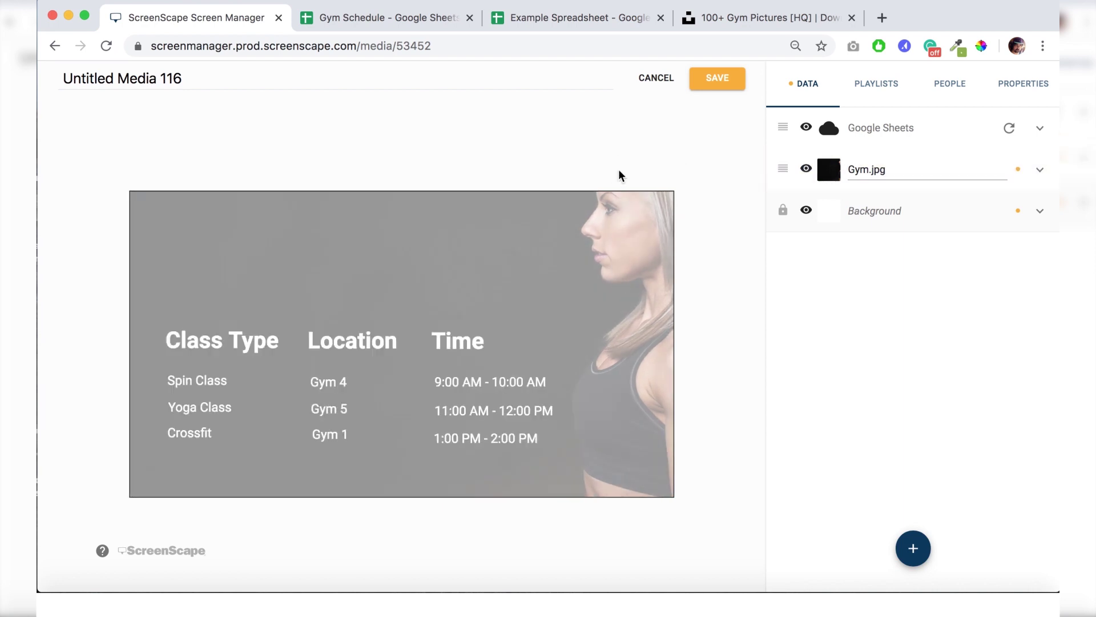
left_click(637, 265)
left_click(635, 173)
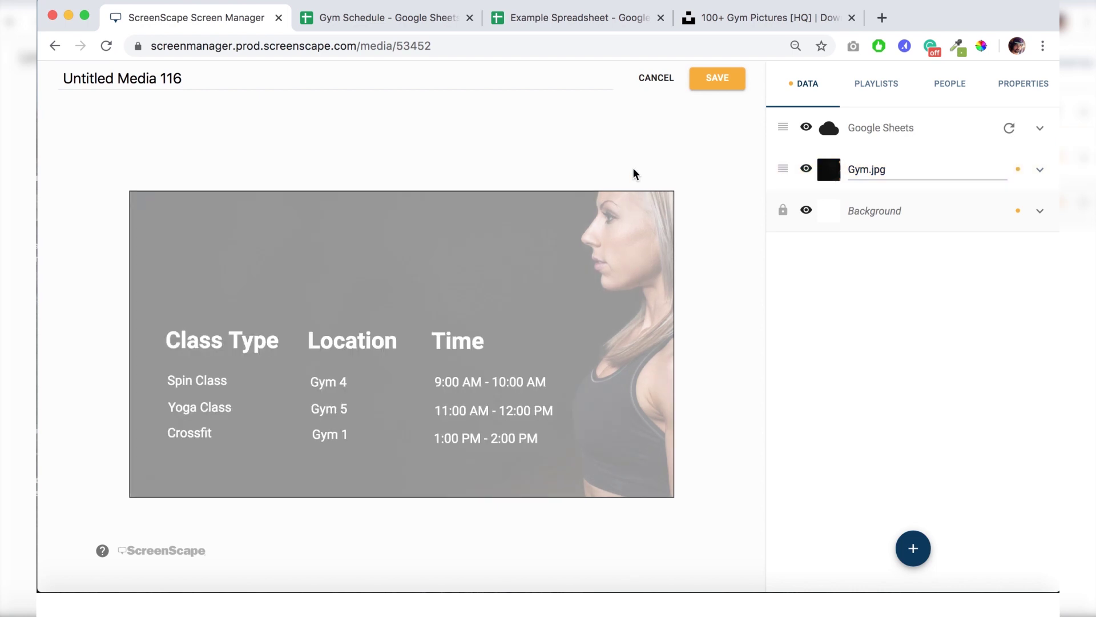
left_click(622, 234)
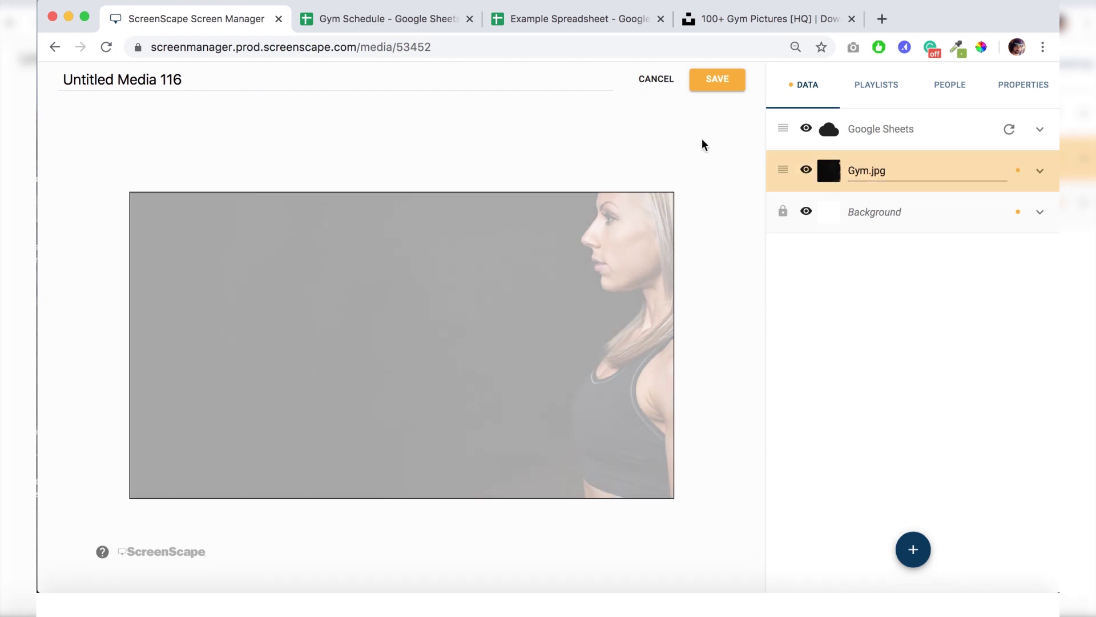
left_click(703, 144)
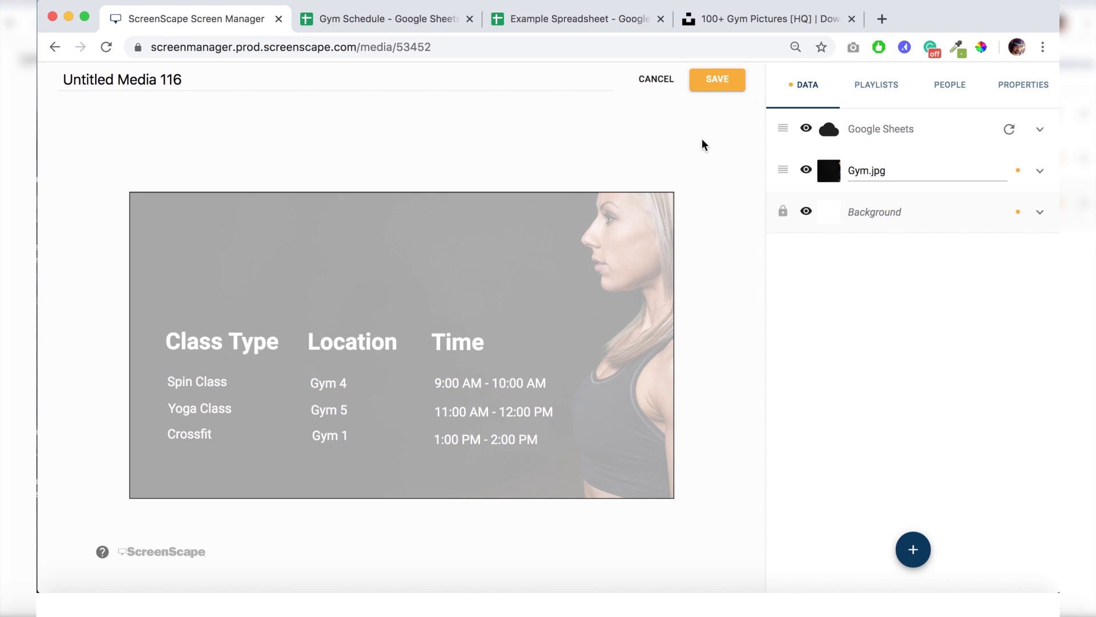
Raise the Gym.jpg layer's opacity to 100
left_click(1040, 171)
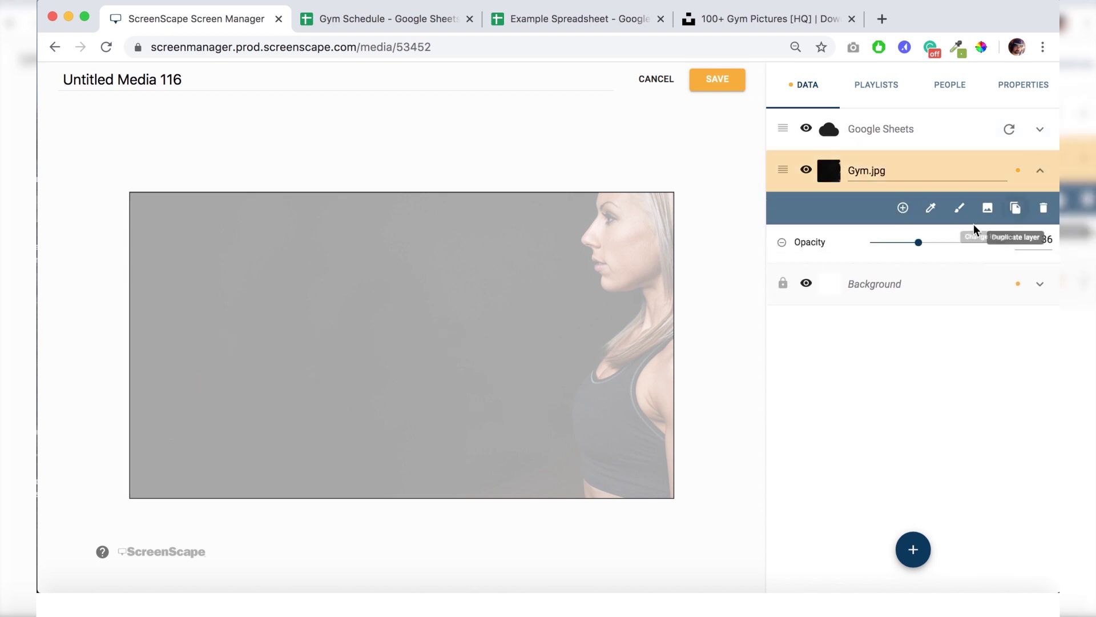
left_click_drag(970, 241, 1057, 253)
left_click(689, 155)
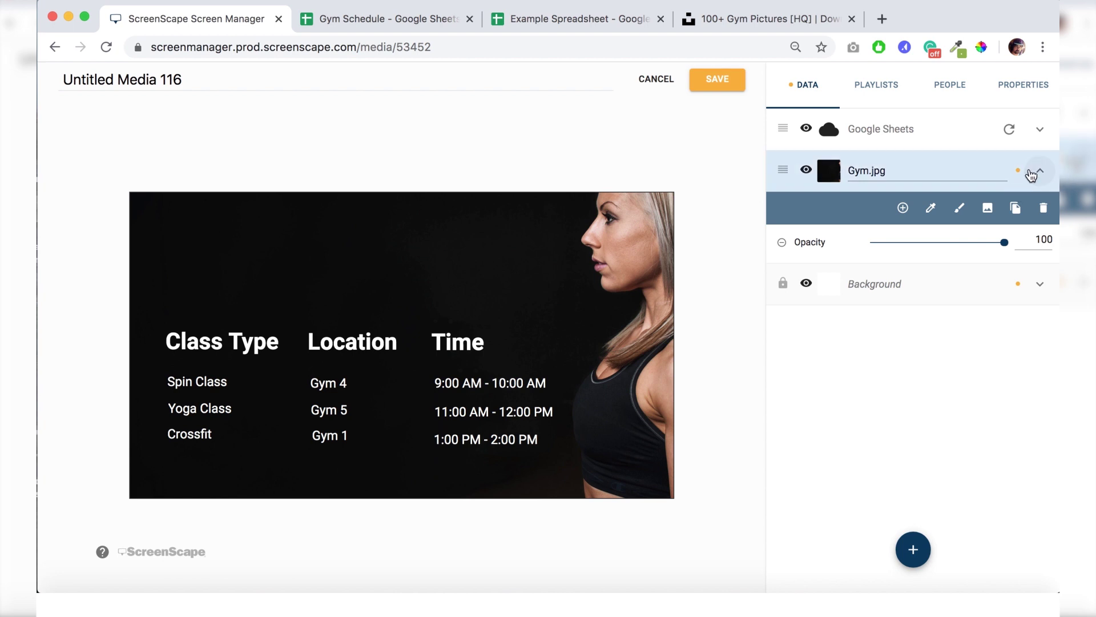
left_click(1036, 171)
left_click(681, 156)
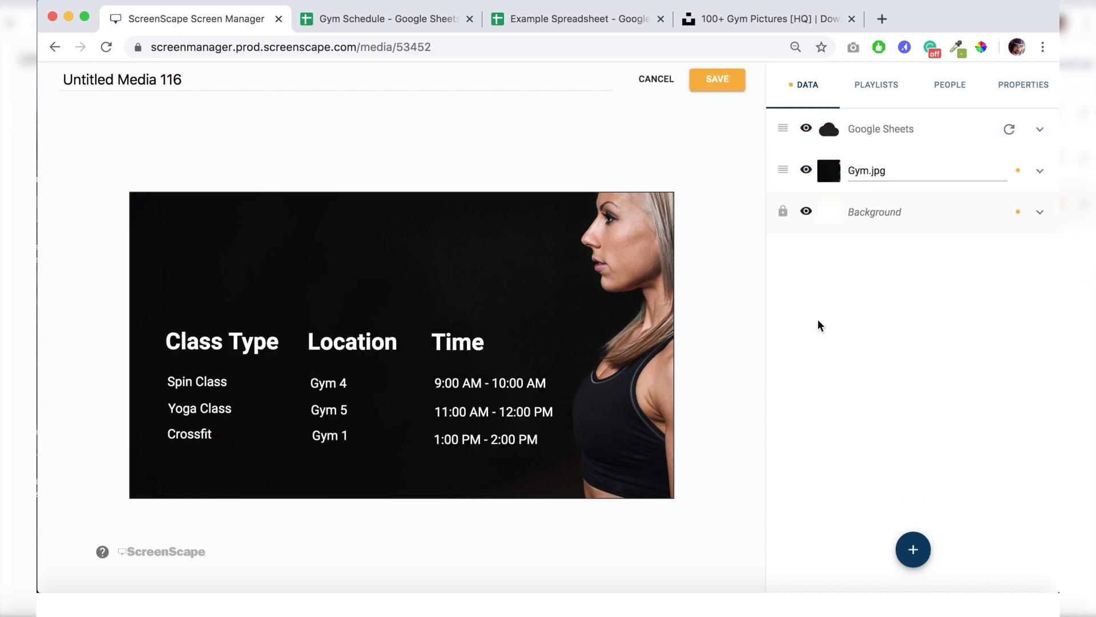
Add a rectangle shape and set its fill colour to orange F65D1F
left_click(910, 550)
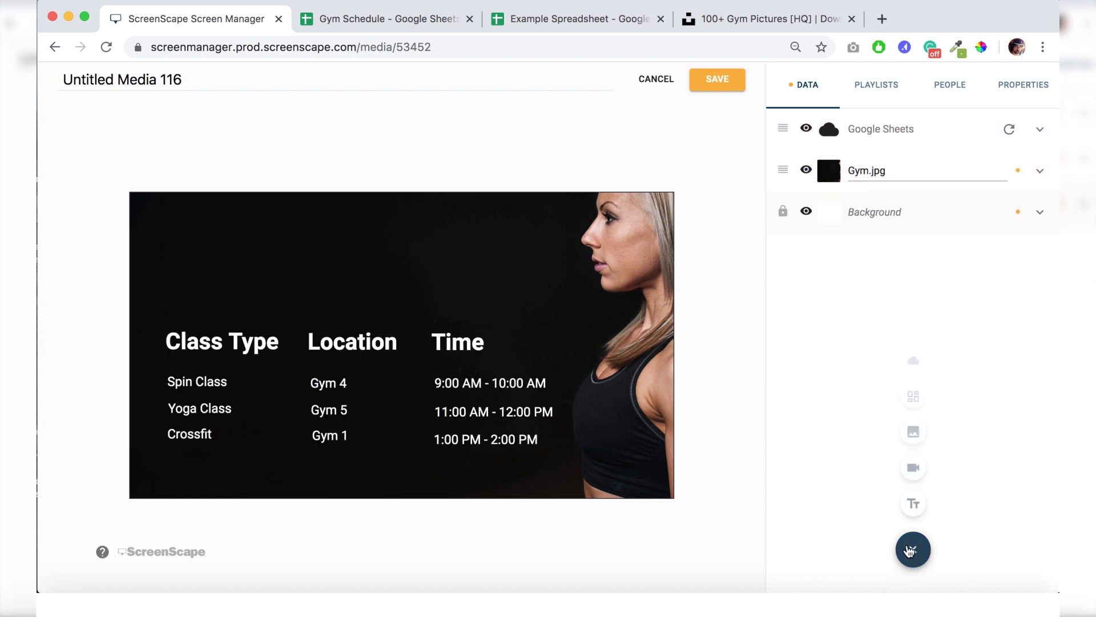
left_click(913, 398)
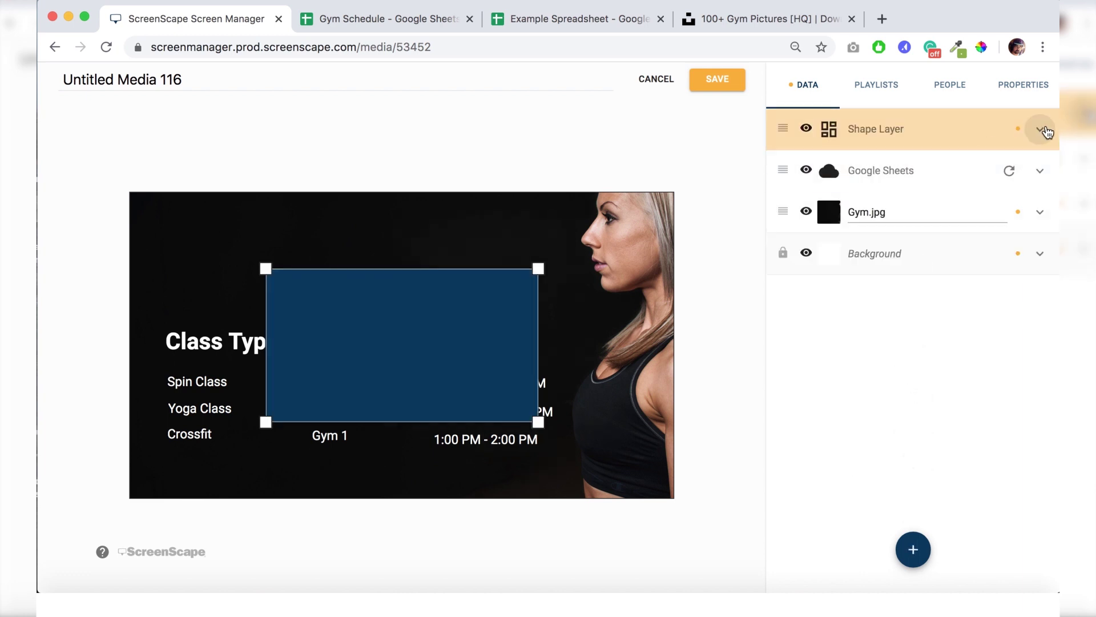
left_click(1041, 130)
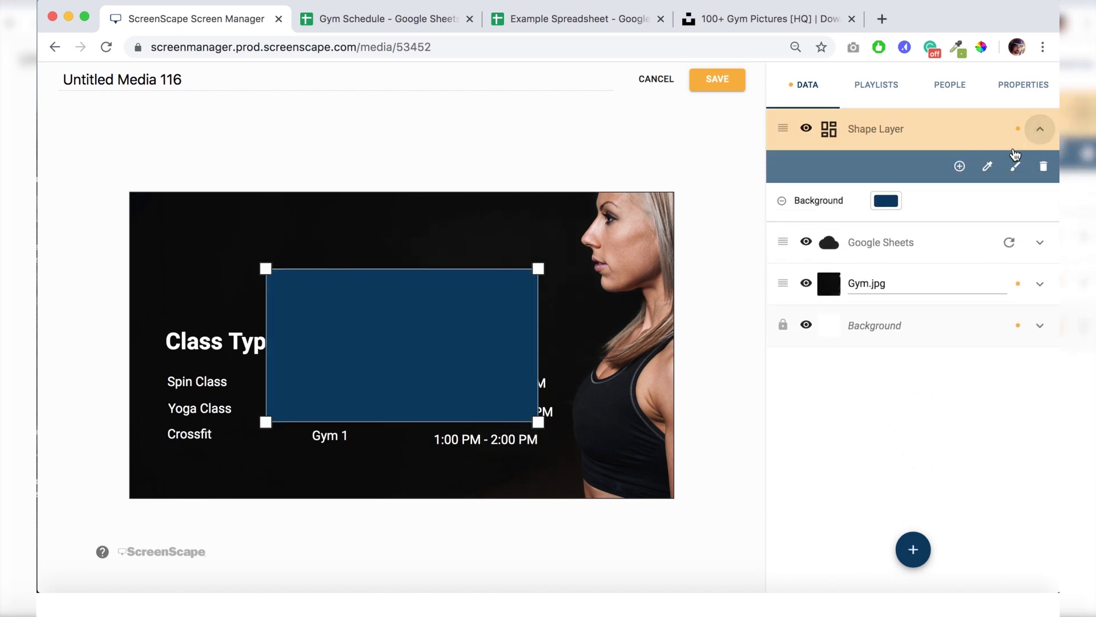
left_click(889, 203)
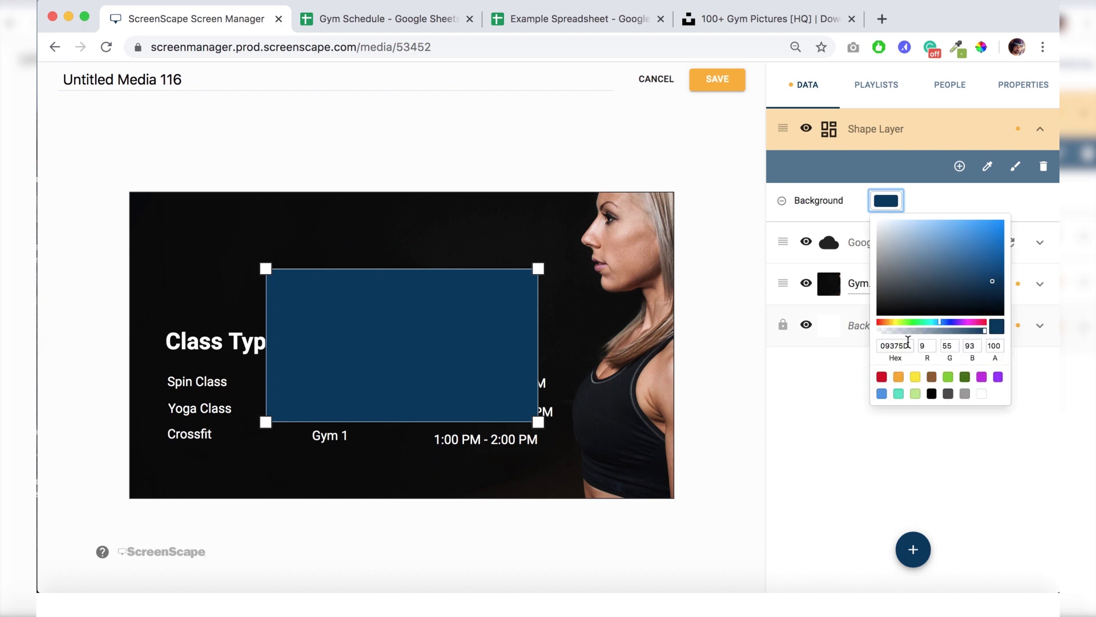
left_click_drag(908, 341, 894, 342)
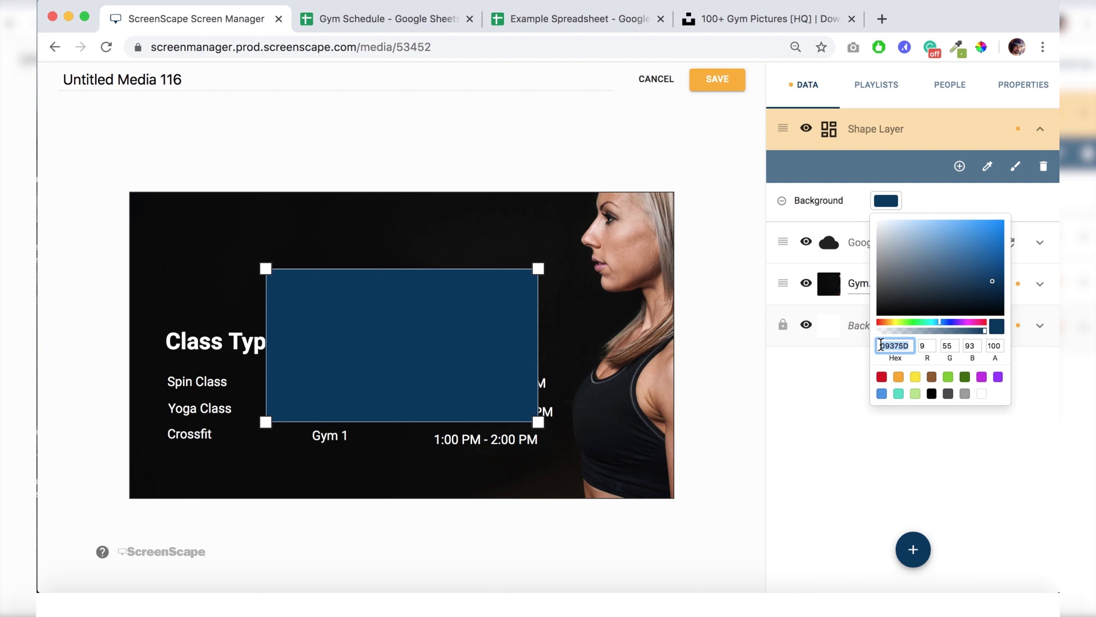
type("F65D1F")
left_click(620, 135)
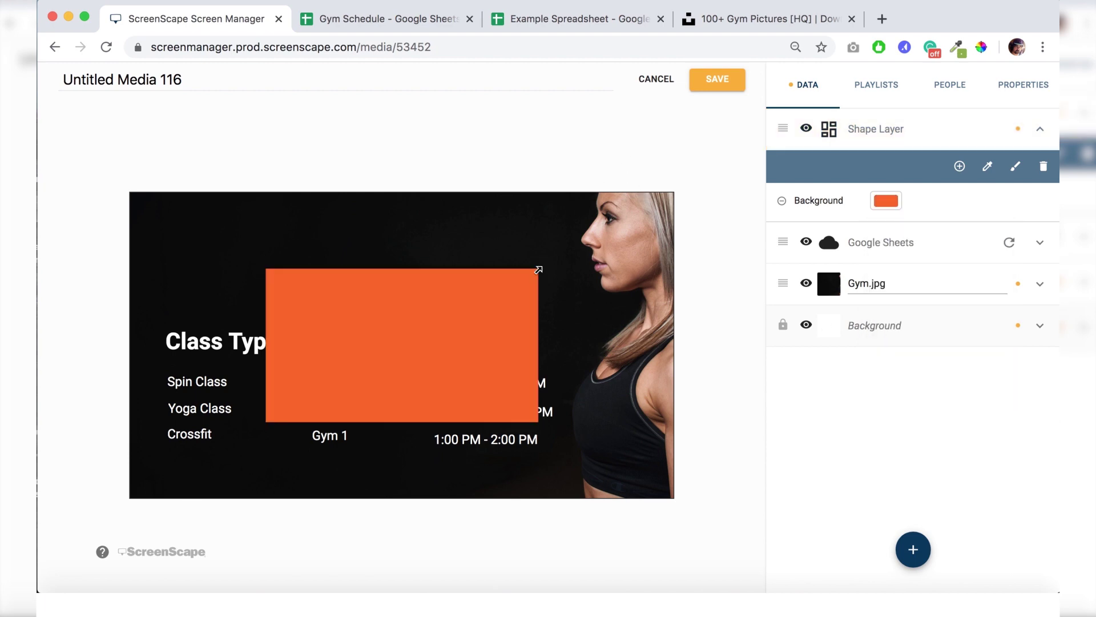
Stretch the orange rectangle into a canvas-wide bar behind the headings, below Google Sheets
left_click_drag(540, 421, 492, 343)
left_click_drag(570, 321, 679, 320)
left_click(606, 130)
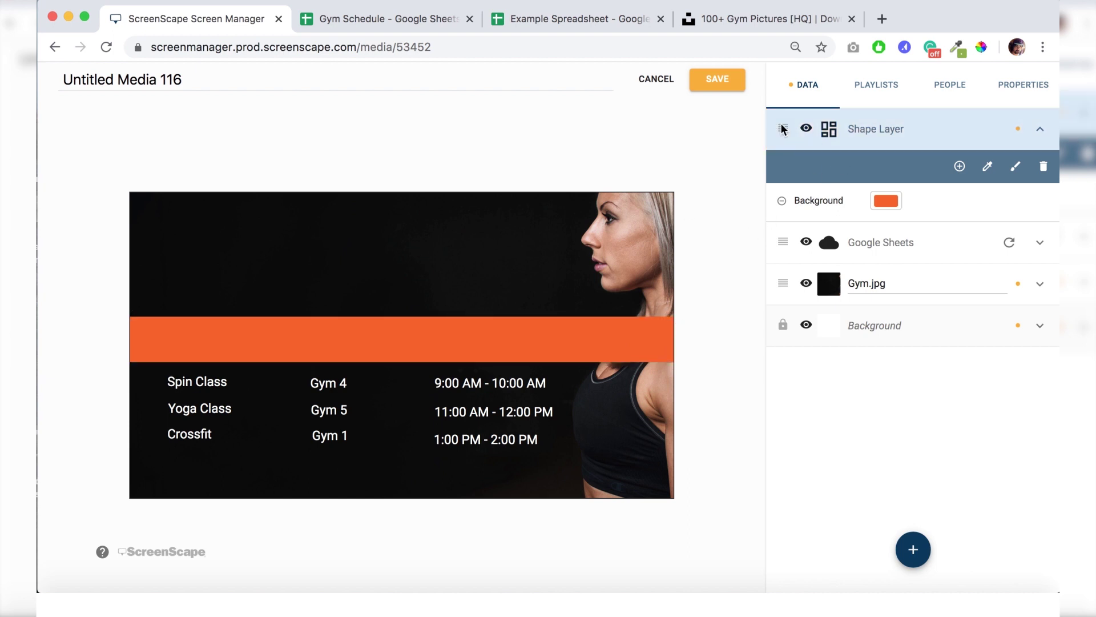
left_click_drag(782, 128, 788, 234)
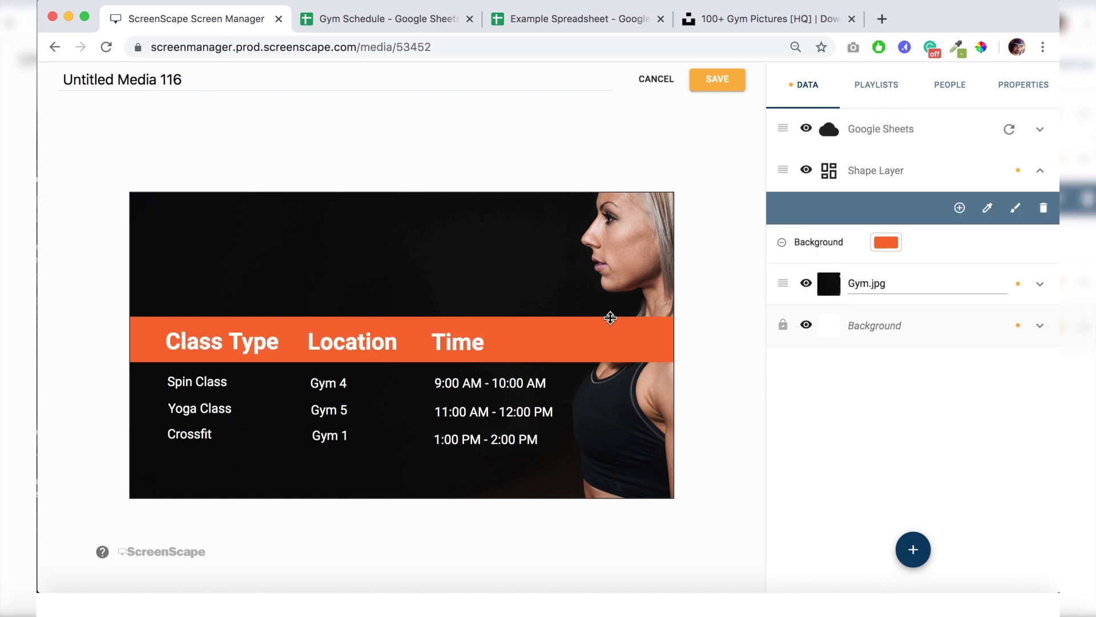
left_click_drag(610, 317, 610, 325)
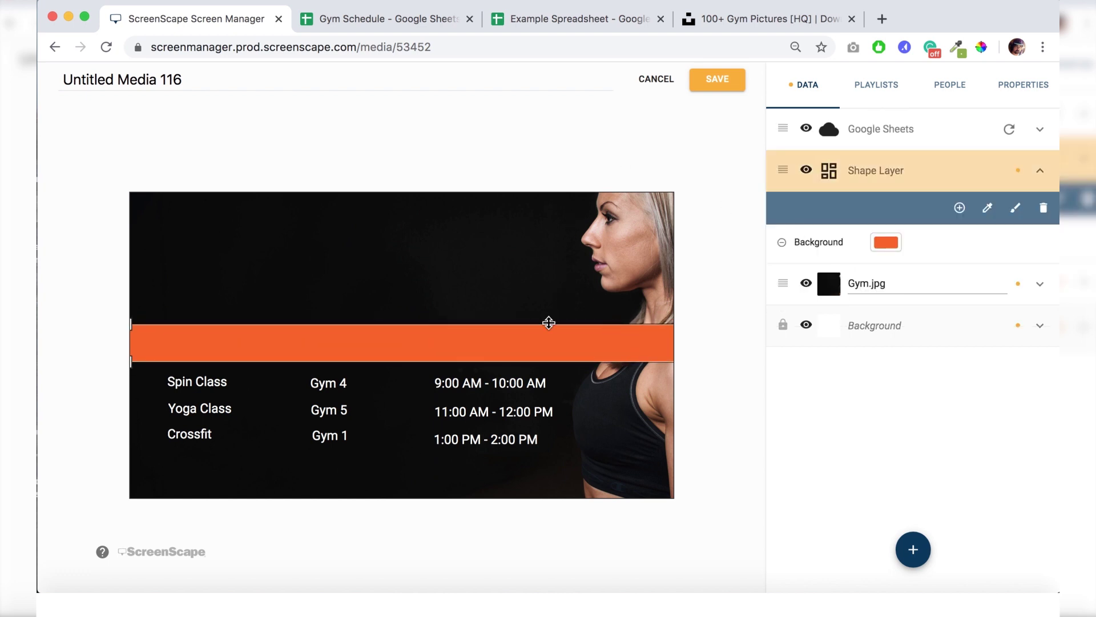
left_click_drag(540, 355, 540, 354)
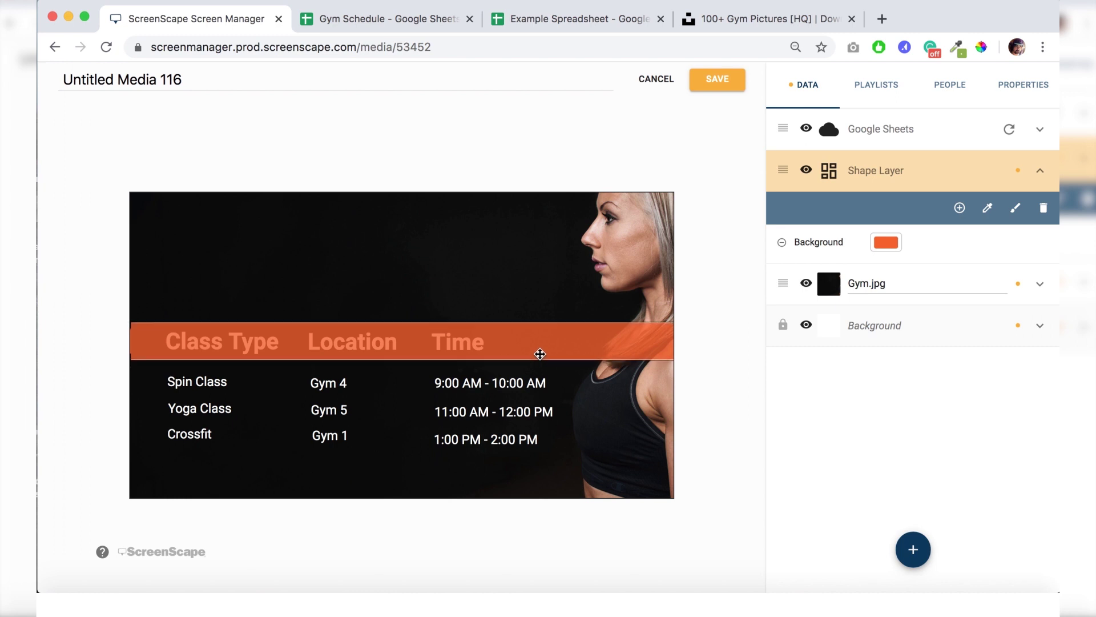
Add an Opacity style to the orange bar and set it to 45
left_click(478, 145)
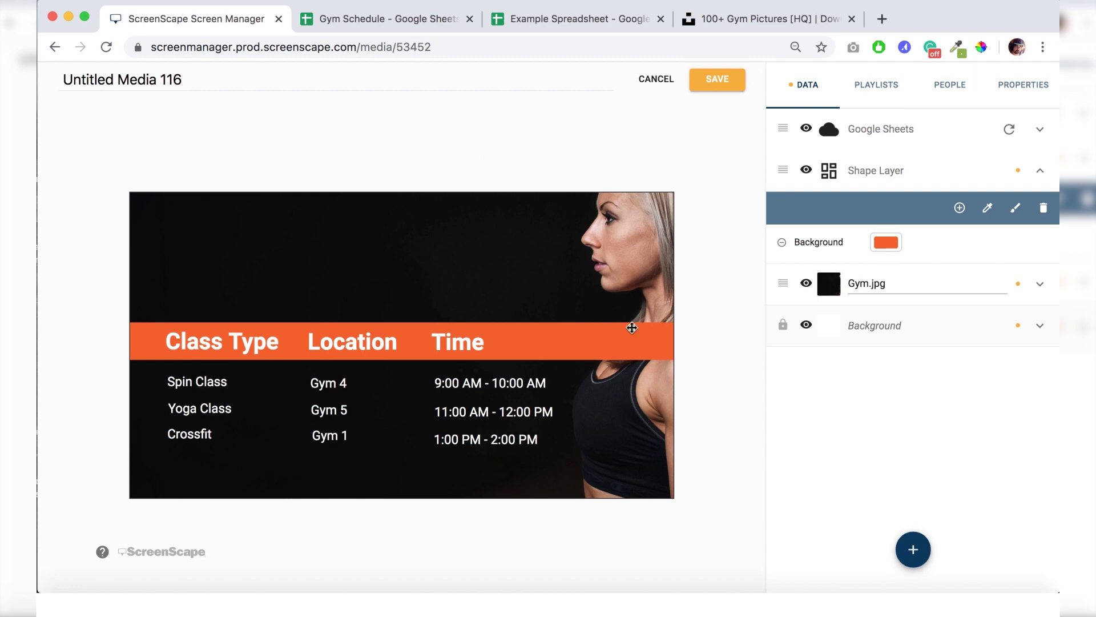
left_click(959, 208)
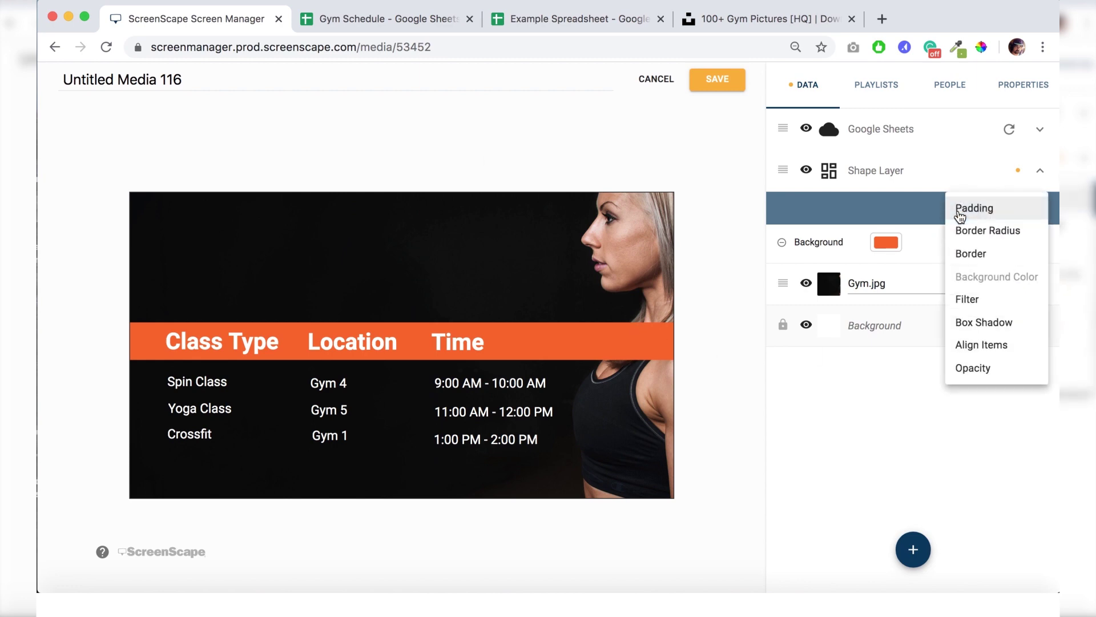
left_click(977, 370)
left_click_drag(1001, 273, 931, 274)
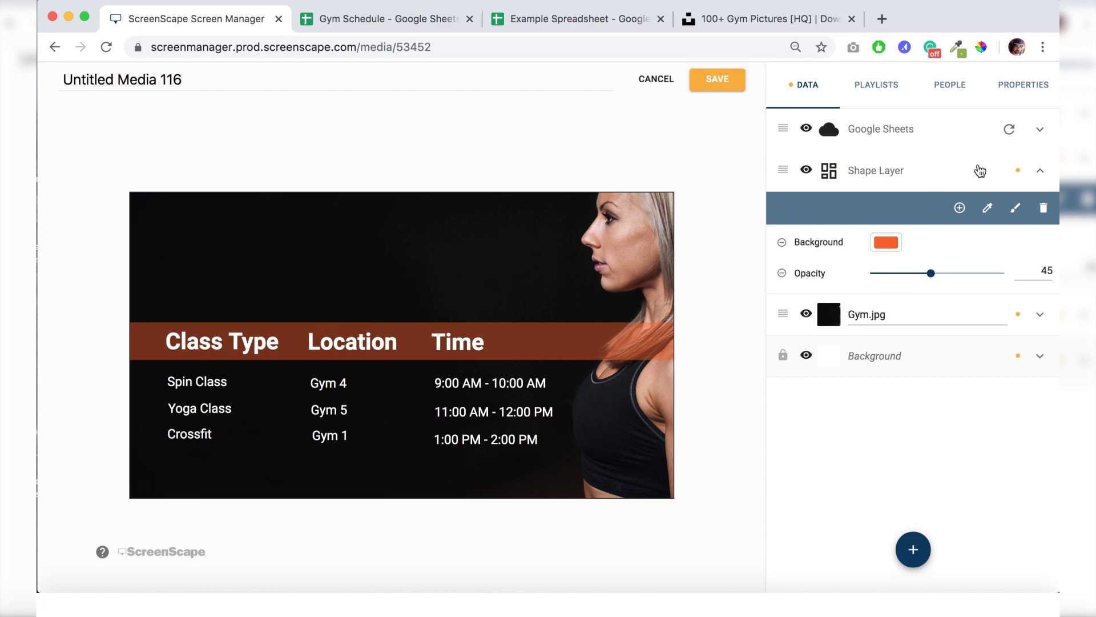
Add a new text layer and replace its placeholder with 'GYM SCHEDULE'
left_click(1041, 170)
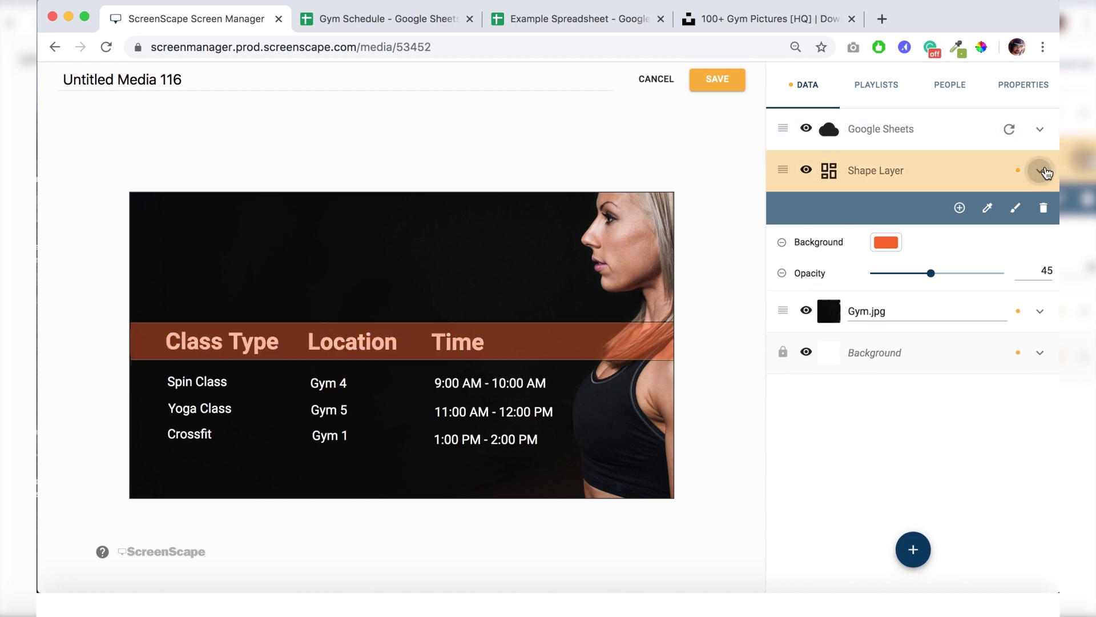
left_click(674, 148)
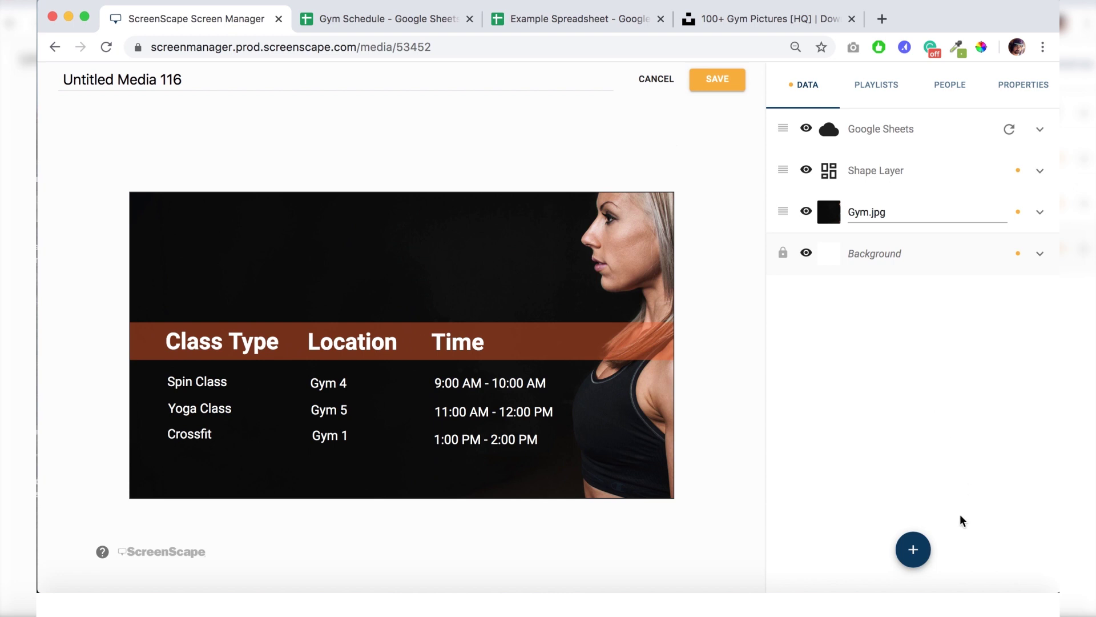
left_click(912, 548)
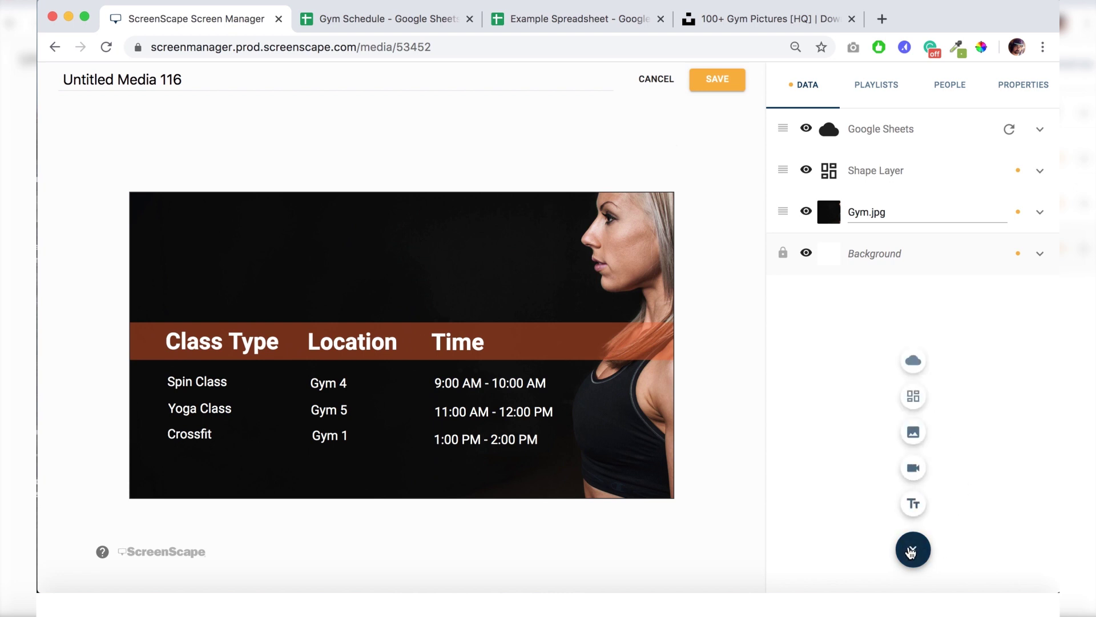
left_click(912, 504)
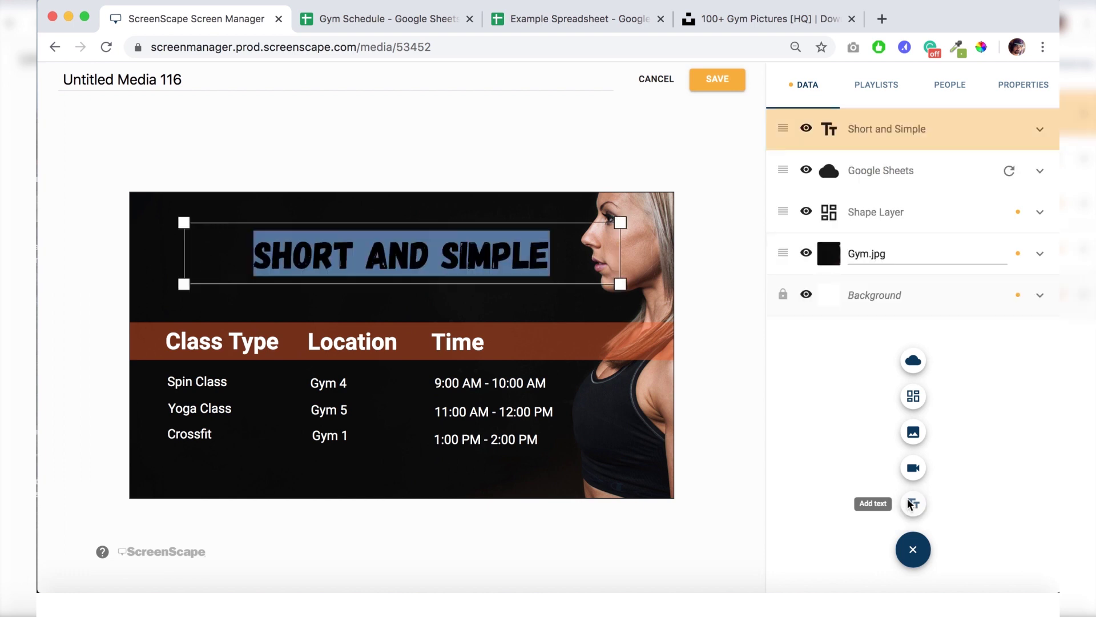
left_click_drag(548, 252, 224, 224)
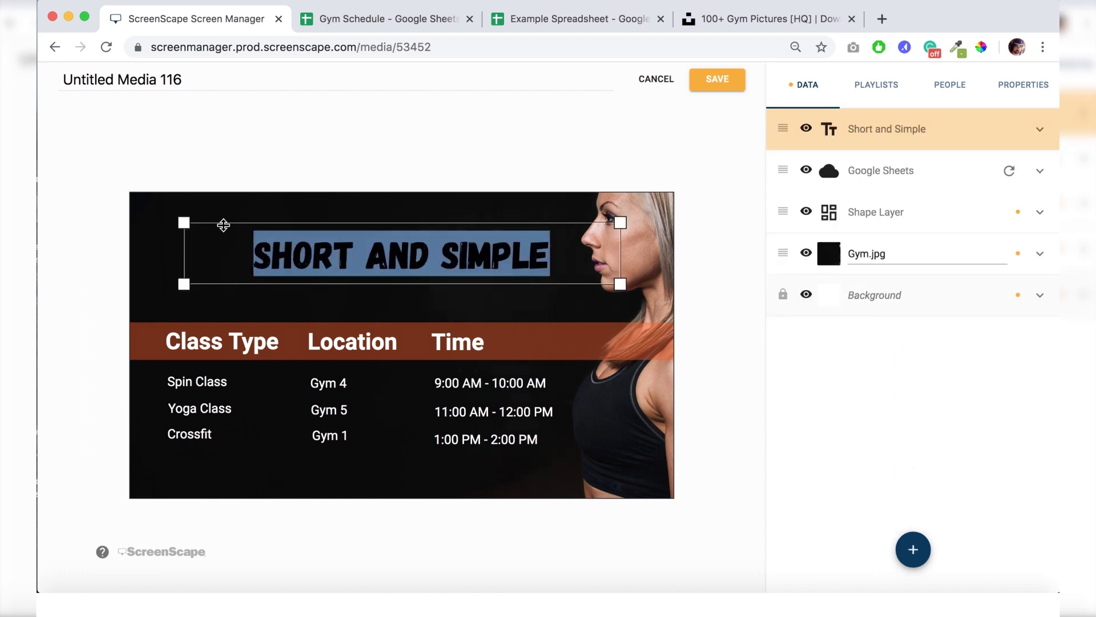
type("GYM SC")
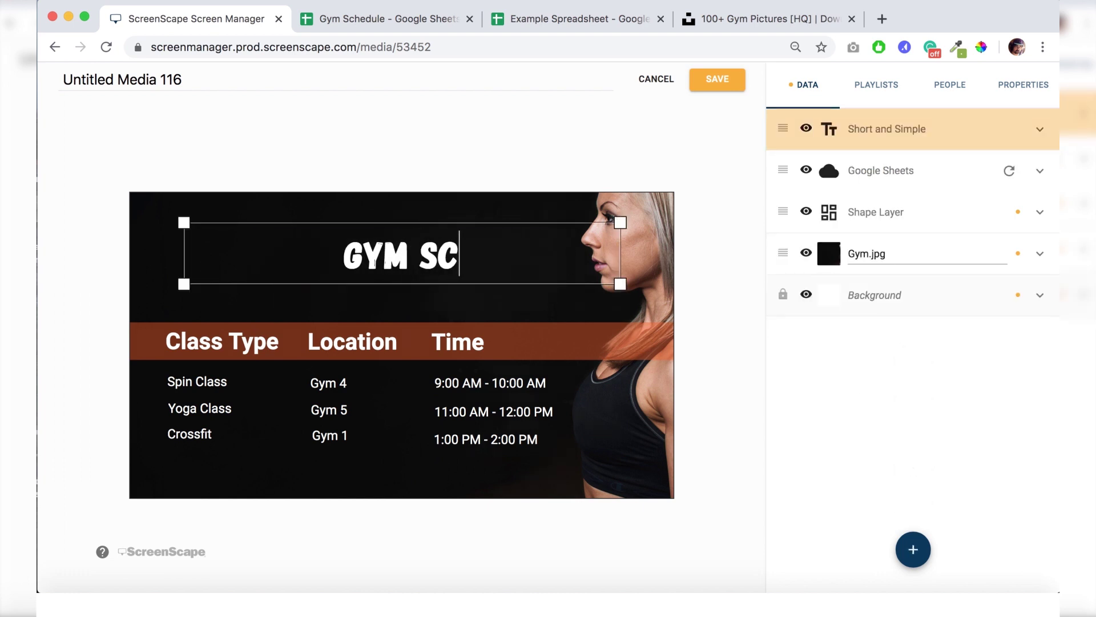
type("HEDULE")
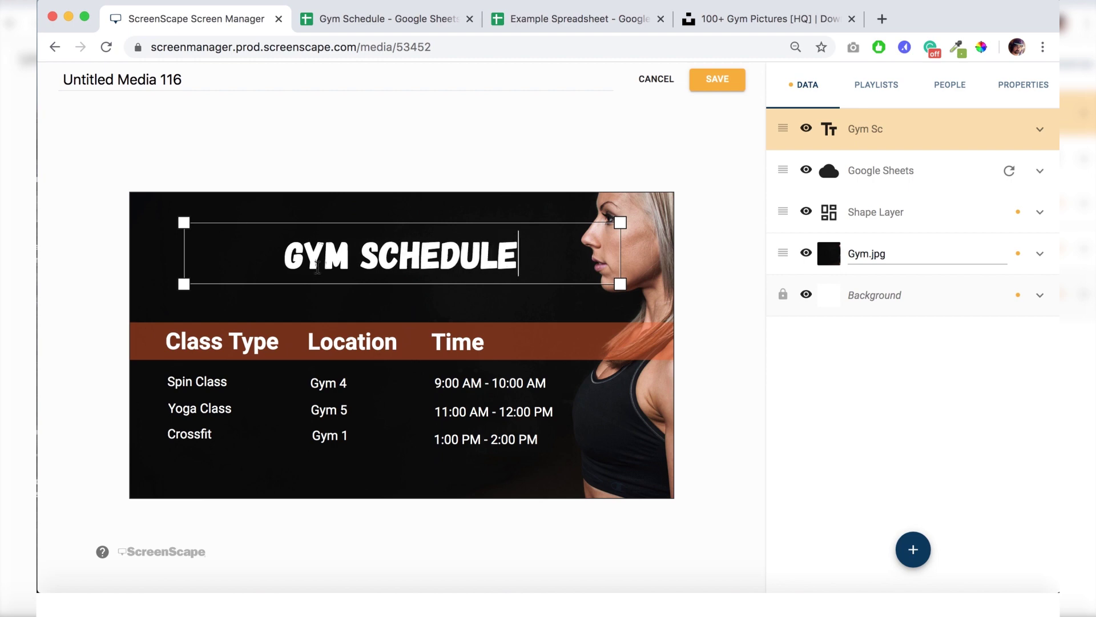
left_click_drag(512, 253, 283, 254)
Set the title font to Montserrat and make it bold
left_click(369, 299)
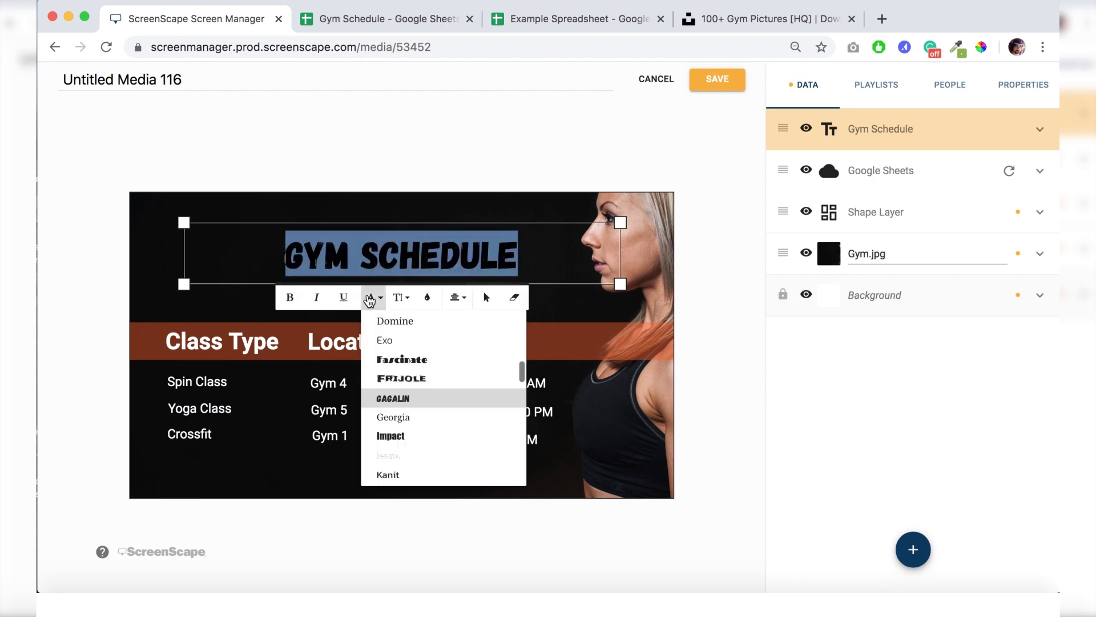
scroll(439, 373, "down", 2)
scroll(438, 372, "down", 5)
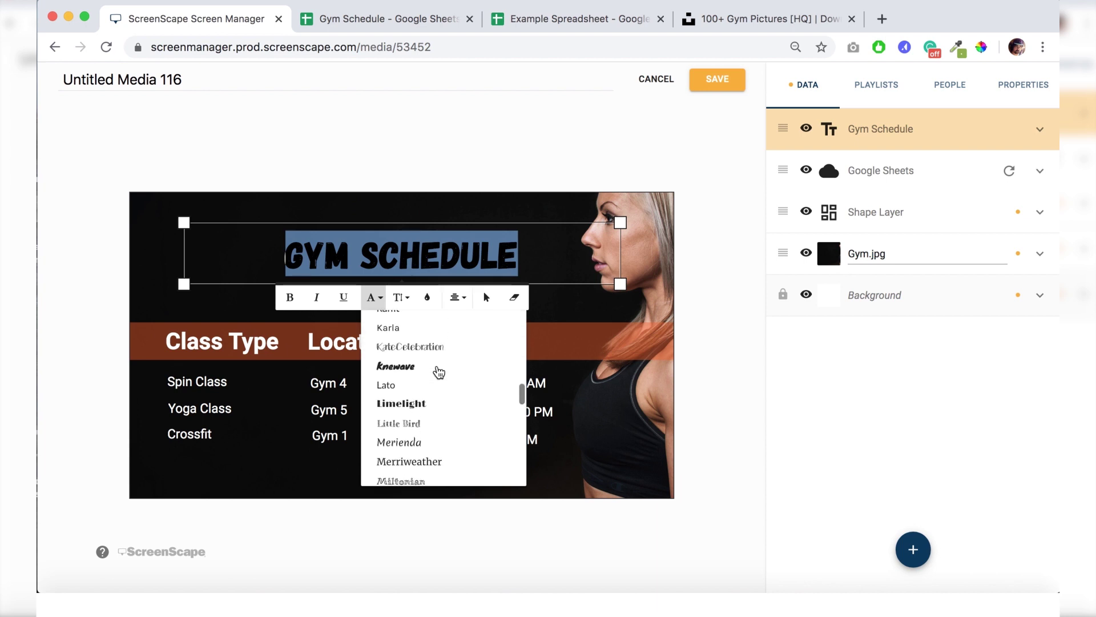
scroll(439, 373, "down", 1)
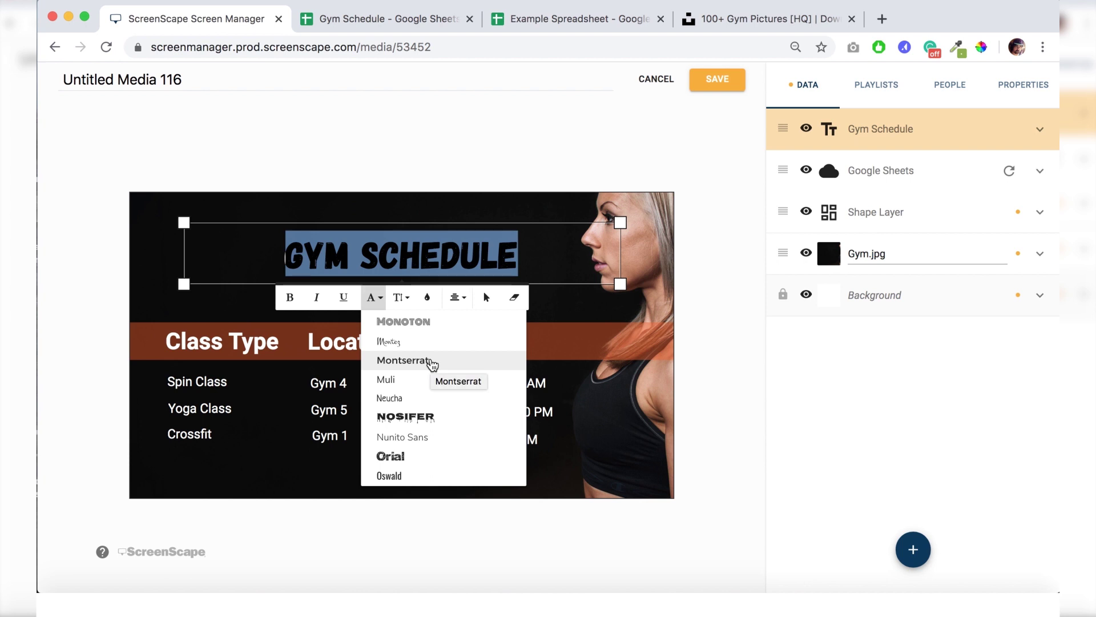
left_click(432, 363)
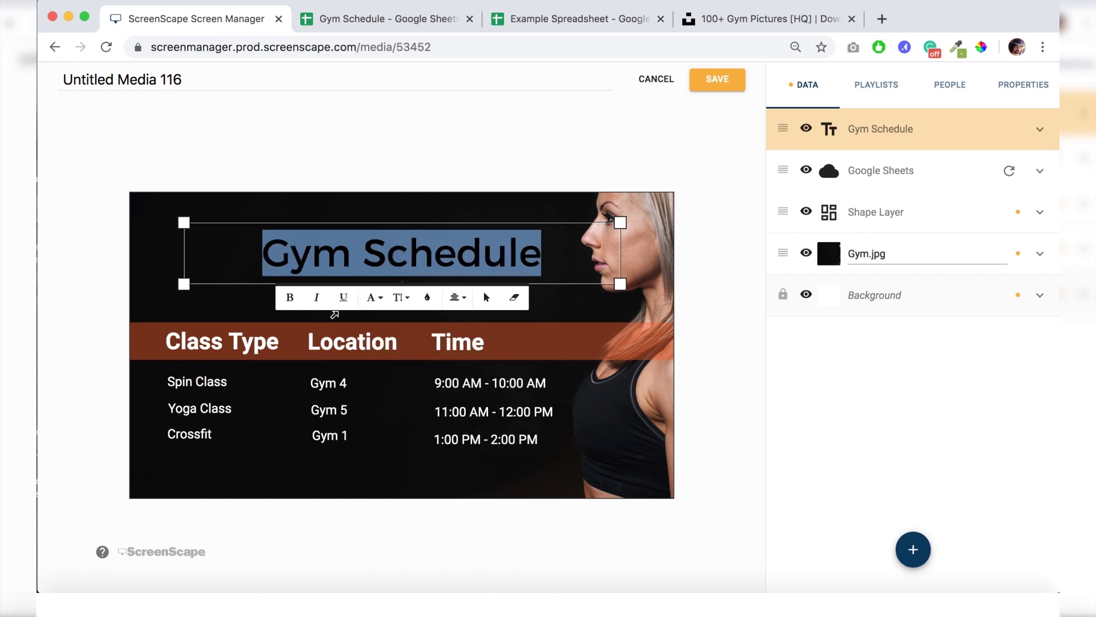
left_click(290, 298)
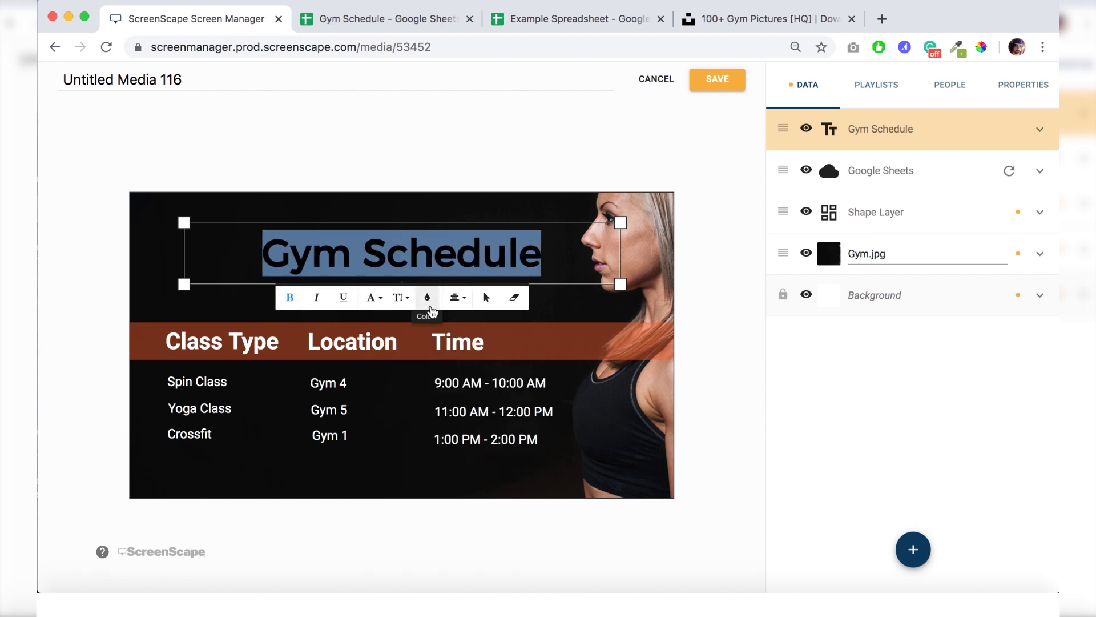
Colour the title orange with hex F65D1F
left_click(427, 298)
left_click_drag(384, 436, 334, 437)
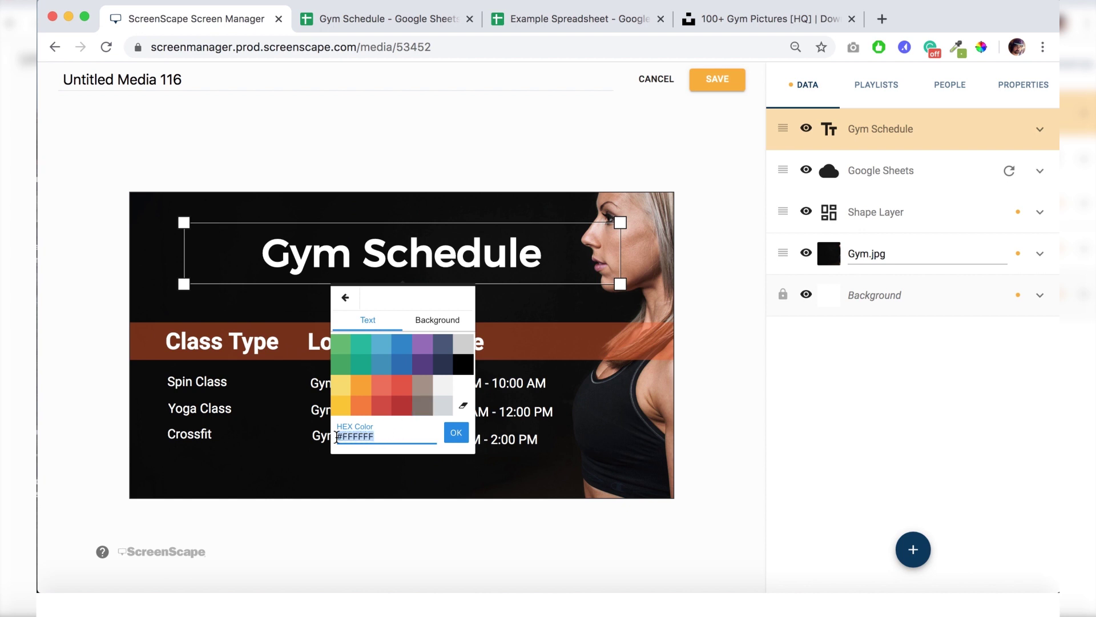
type("F65D1F")
left_click(457, 433)
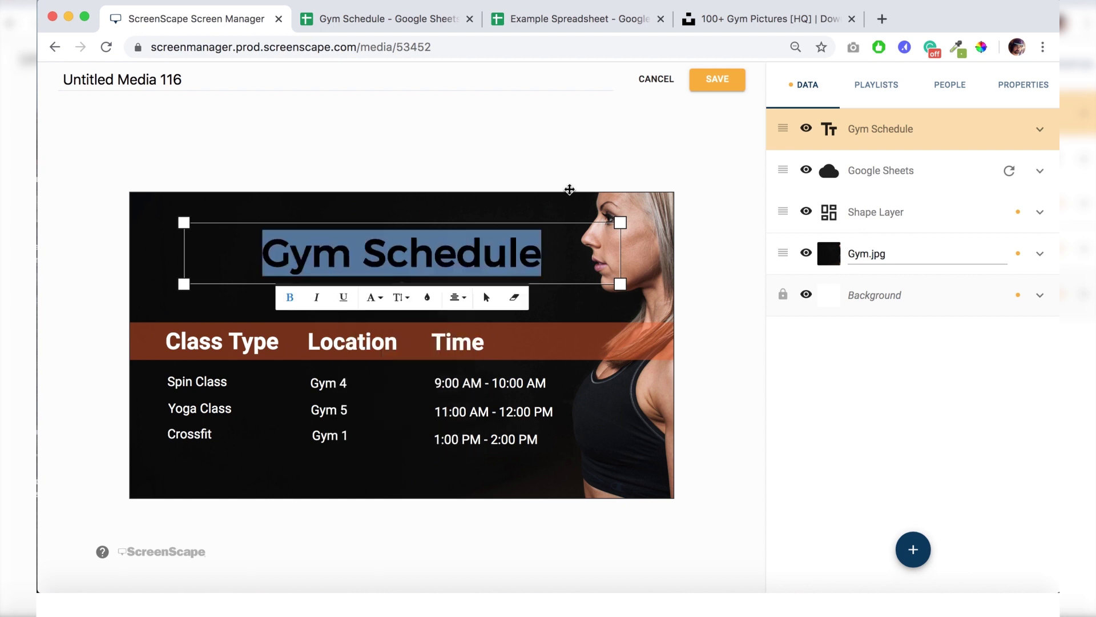
left_click(581, 153)
Left-align the title and move it down toward the header bar
left_click(505, 255)
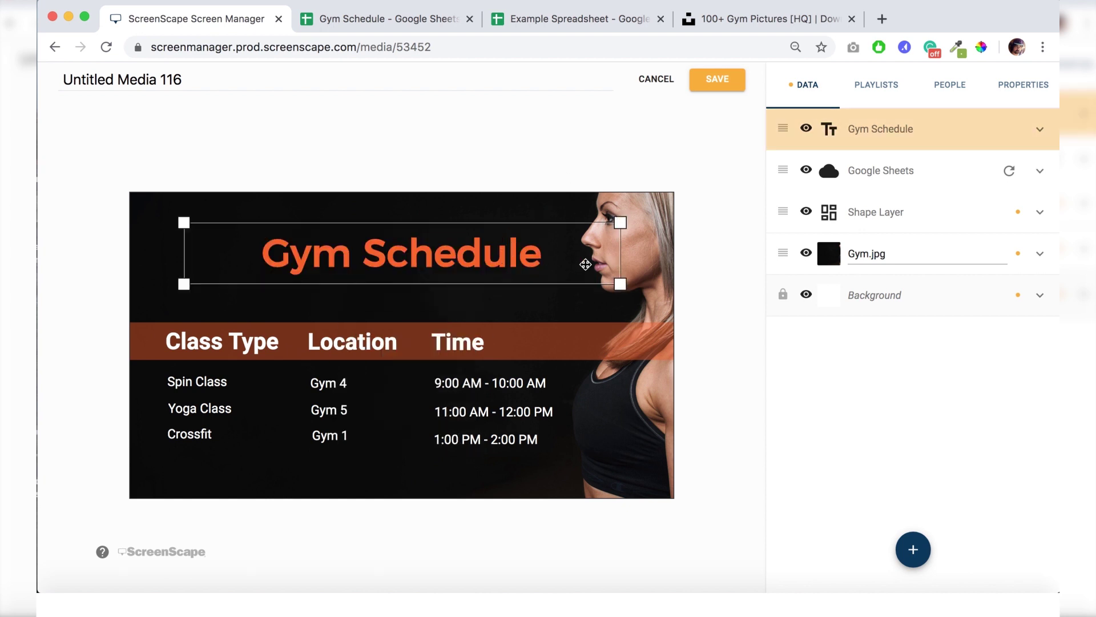
left_click_drag(538, 256, 261, 256)
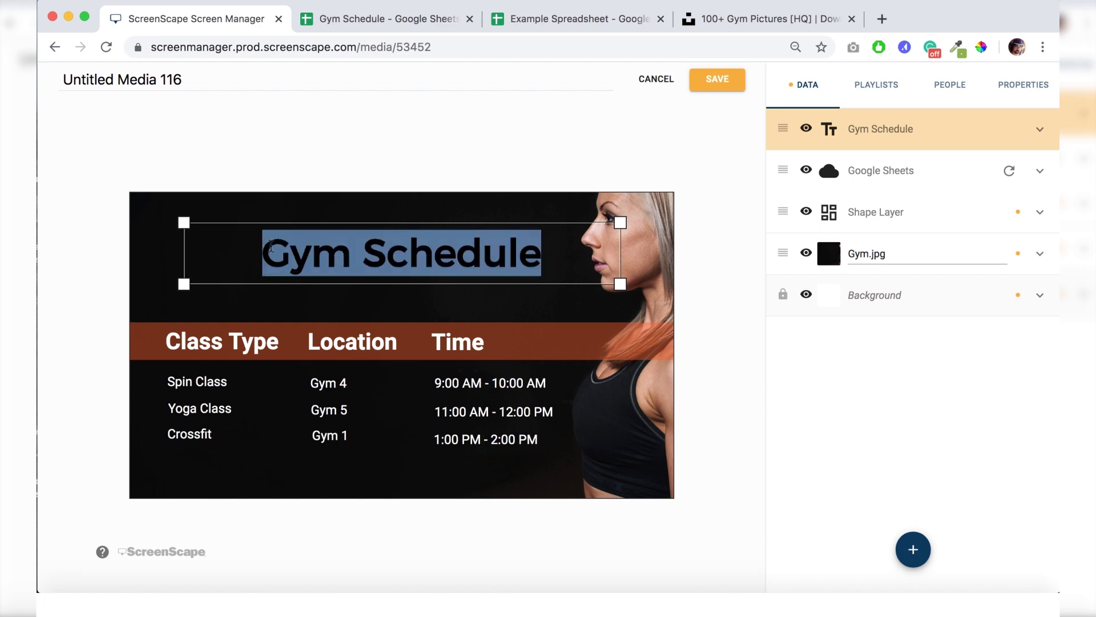
left_click(457, 297)
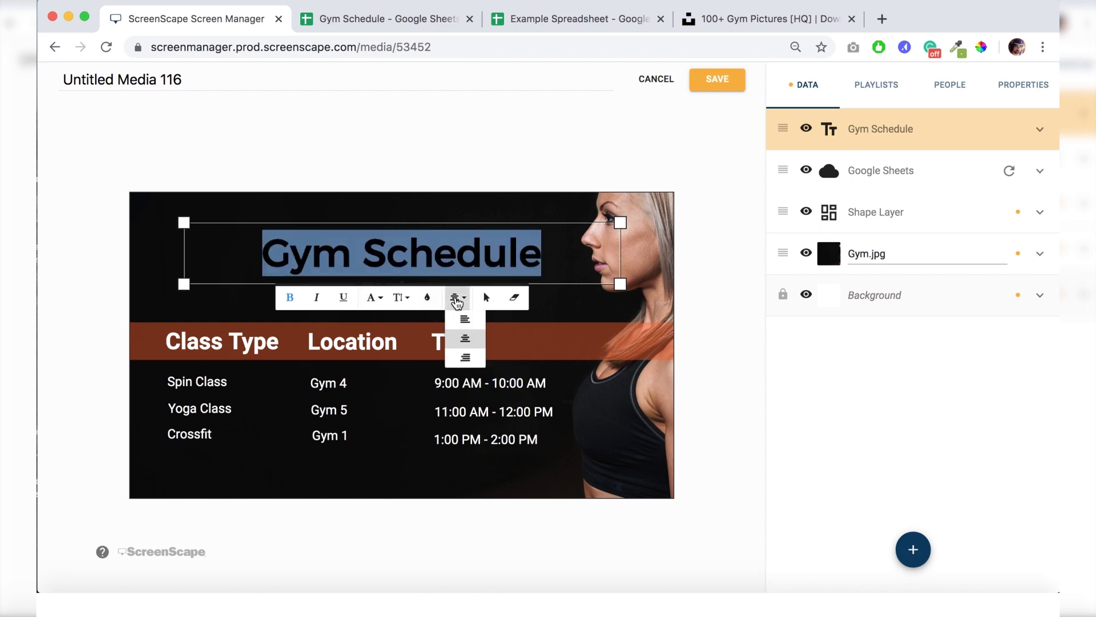
left_click(464, 318)
mouse_move(555, 273)
left_mouse_down()
mouse_move(543, 298)
mouse_move(551, 293)
left_mouse_up()
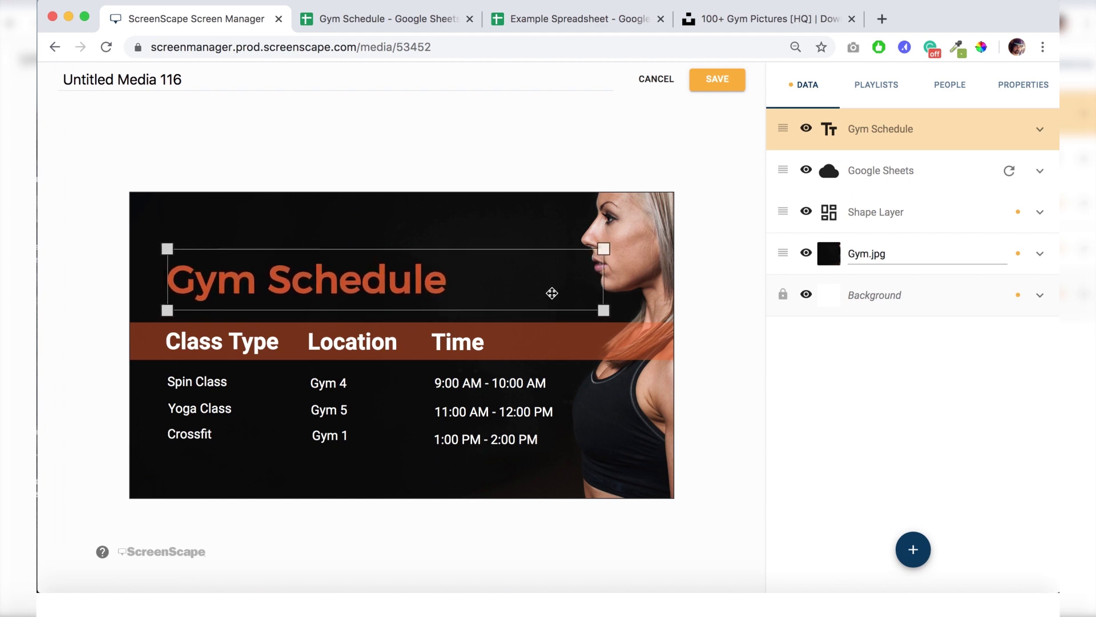
Raise the orange header bar's opacity to about 67
left_click(543, 121)
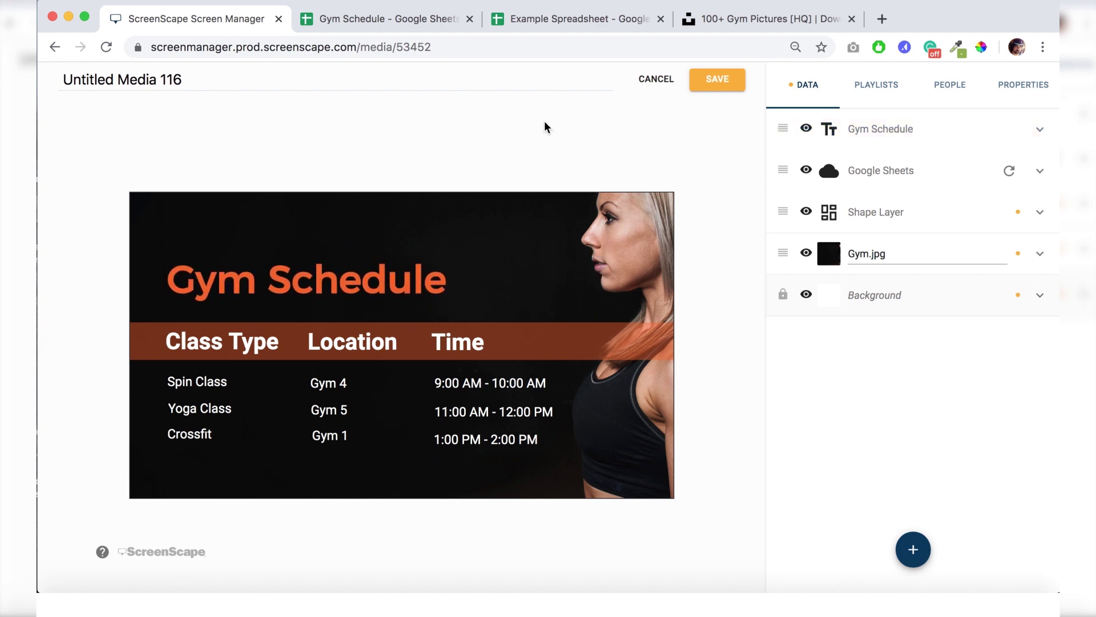
left_click(1040, 212)
left_click_drag(931, 315, 961, 320)
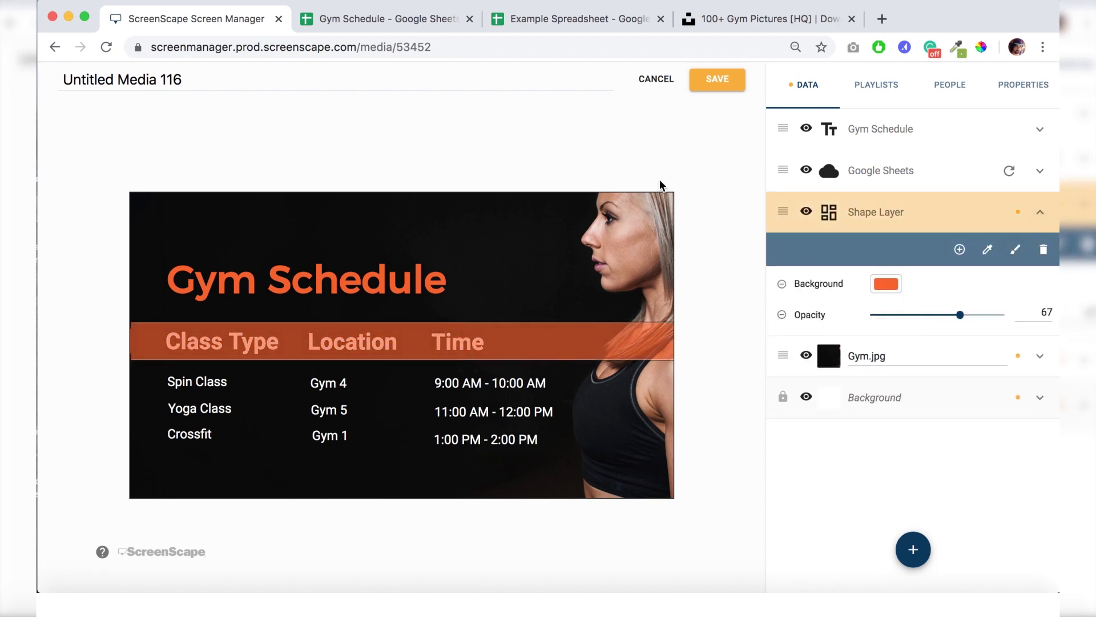
left_click(581, 153)
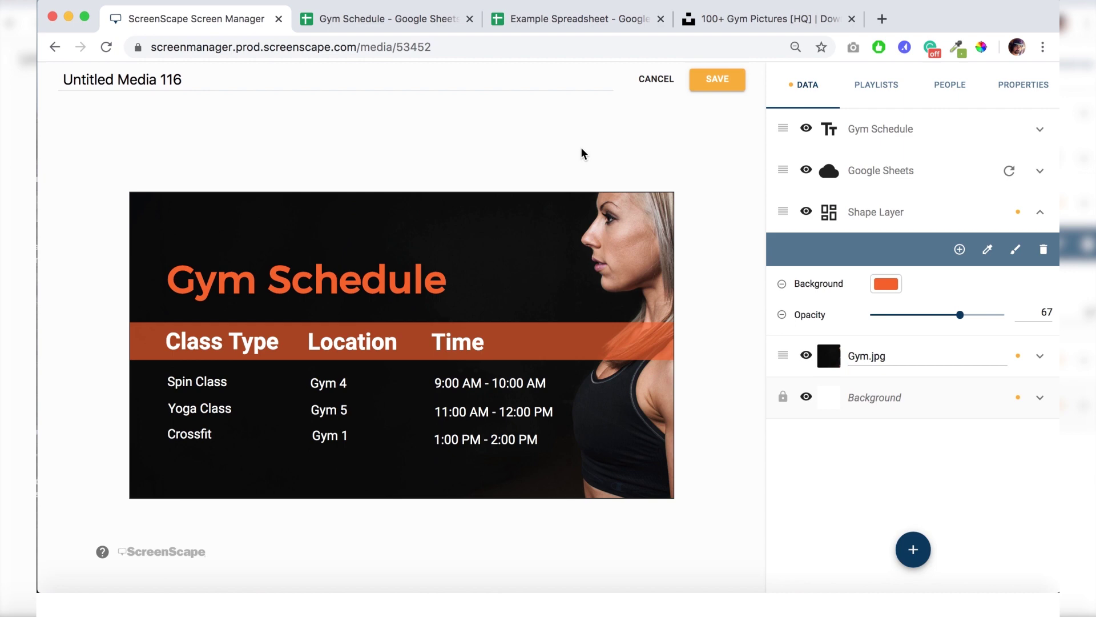
left_click(384, 269)
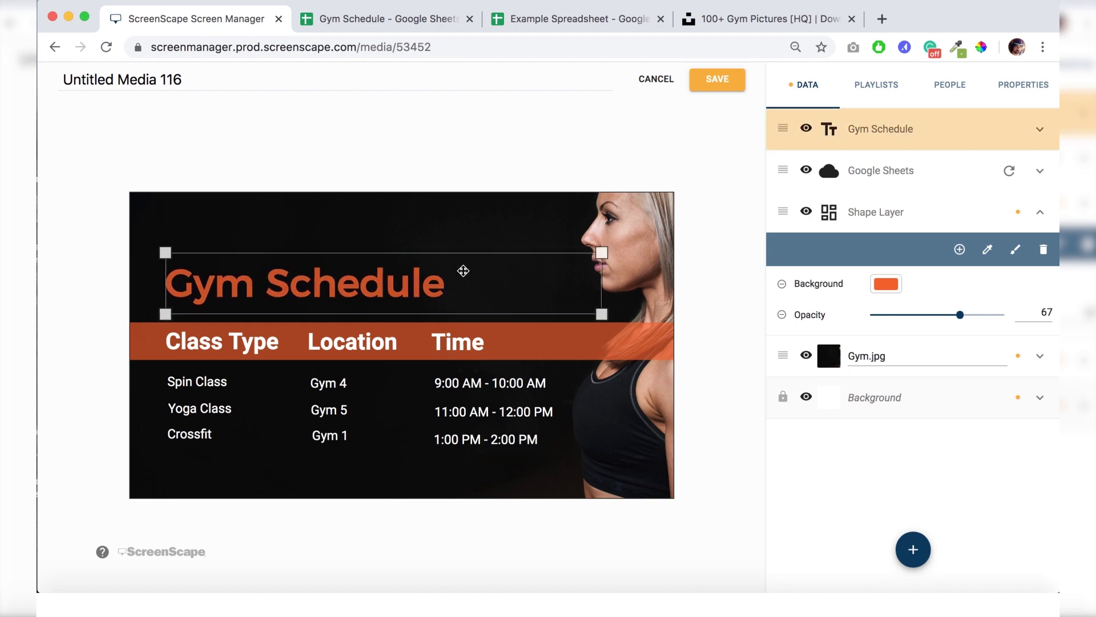
left_click(433, 147)
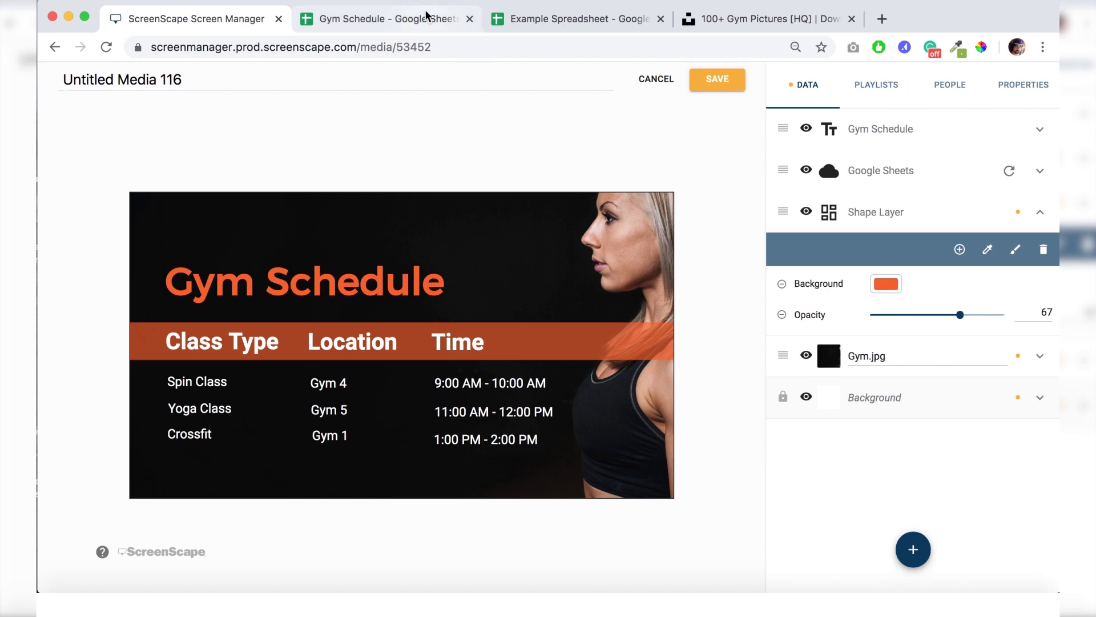
In the Gym Schedule sheet, rename the classes in A2:A4 to Zumba Class, Power Yoga Class and Spin Class
left_click(422, 21)
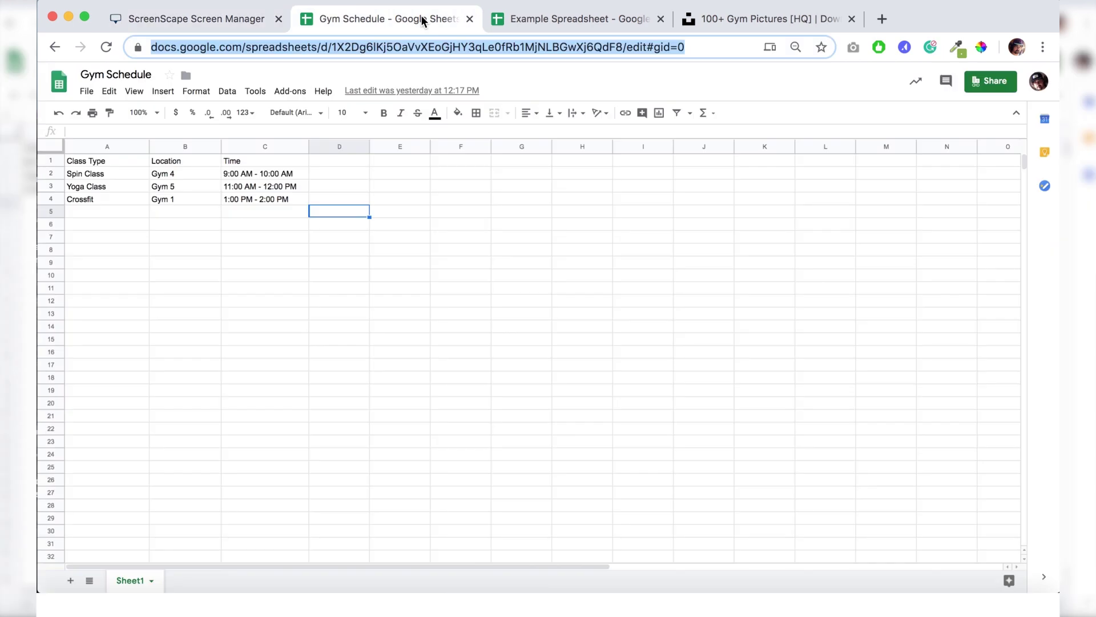
left_click(255, 273)
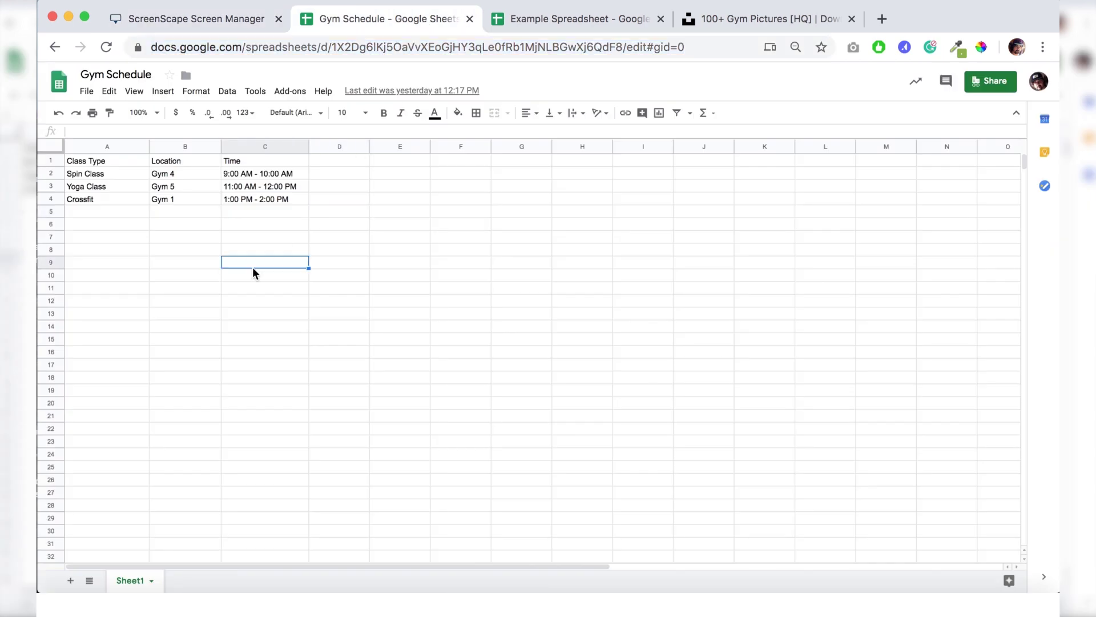
double_click(102, 177)
type("Zumba Class")
key("Return")
type("Power Yoga Class")
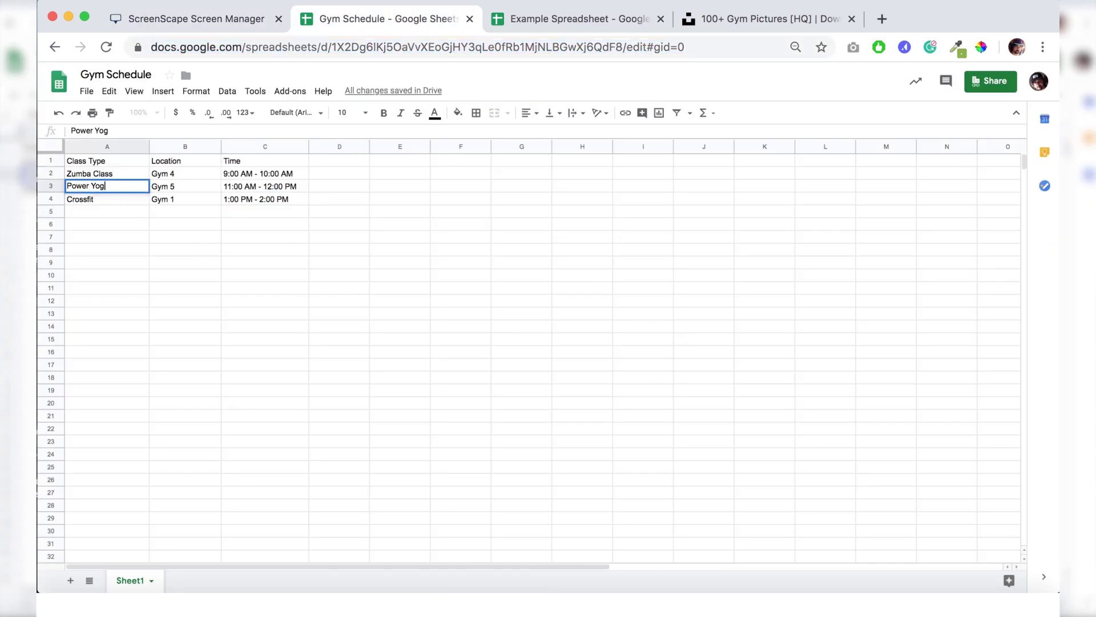
left_click(107, 262)
left_click(97, 202)
type("Spin Class")
key("Tab")
Set the rooms in B2:B4 to Gym 7, Gym 8 and Gym 6
type("Gym 6")
key("Up")
type("Gym 8")
key("Up")
type("Gym 7")
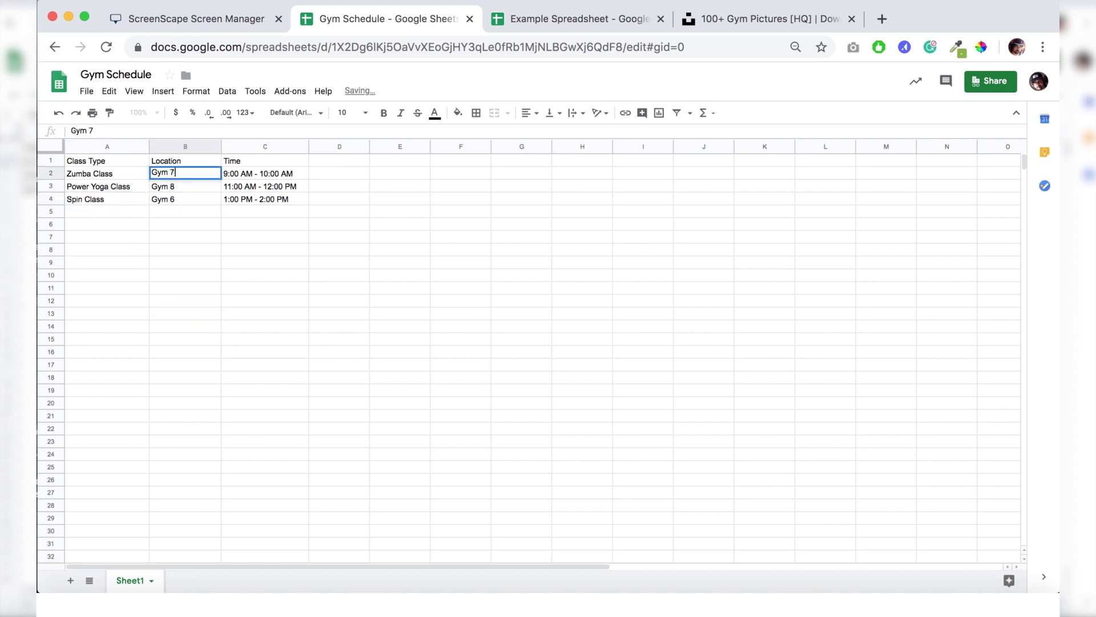
left_click(227, 277)
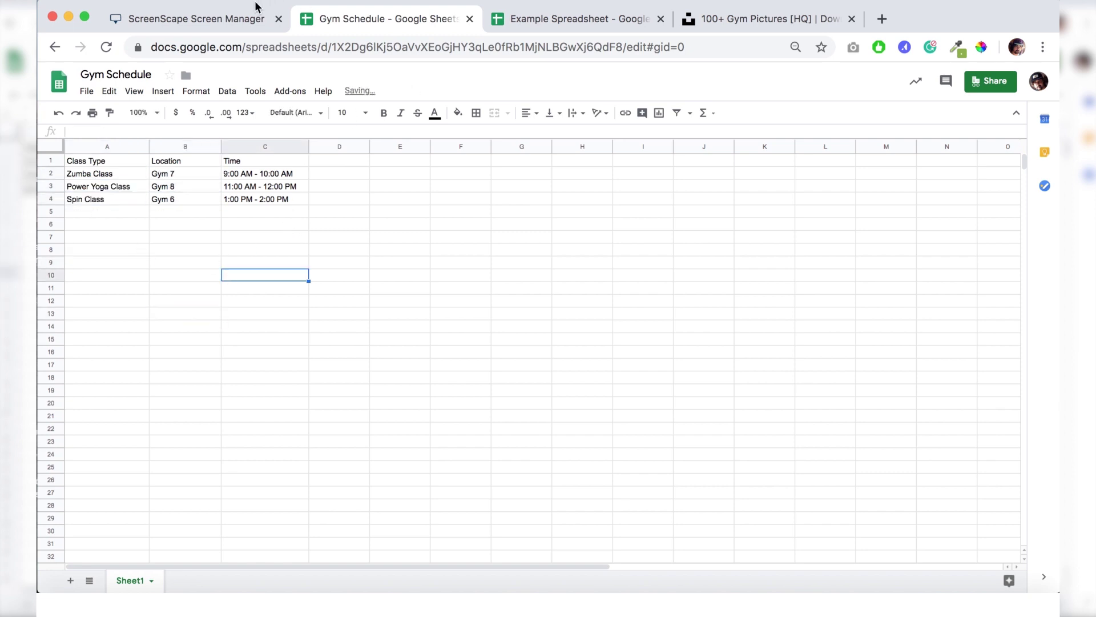
Back in ScreenScape, collapse the Shape Layer and refresh the Google Sheets layer to load the new rows
left_click(234, 16)
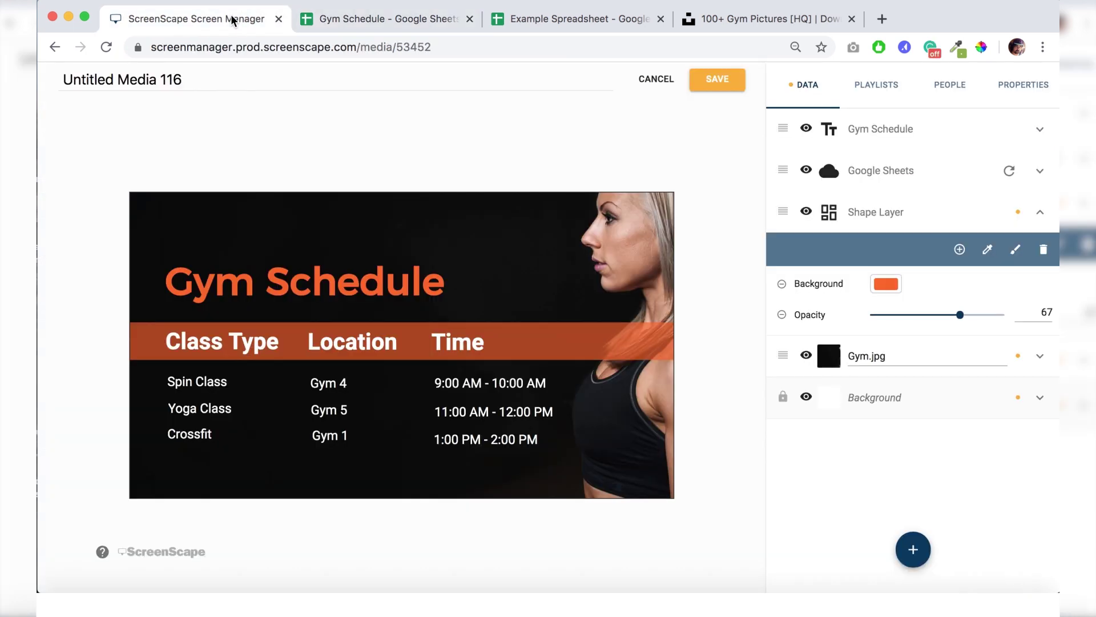
left_click(1040, 212)
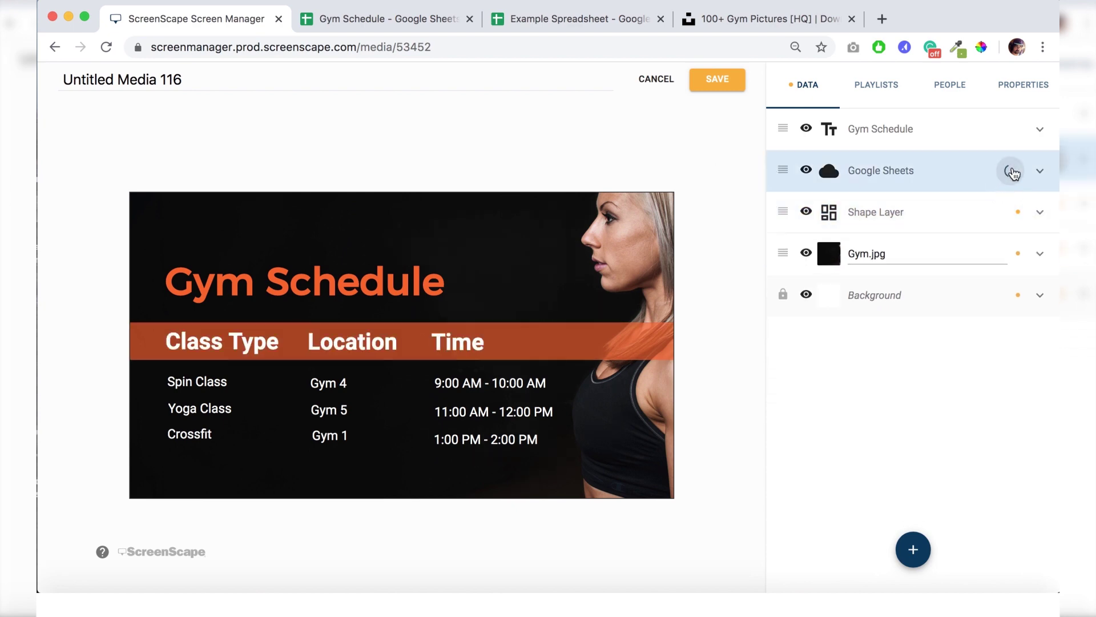
left_click(1011, 171)
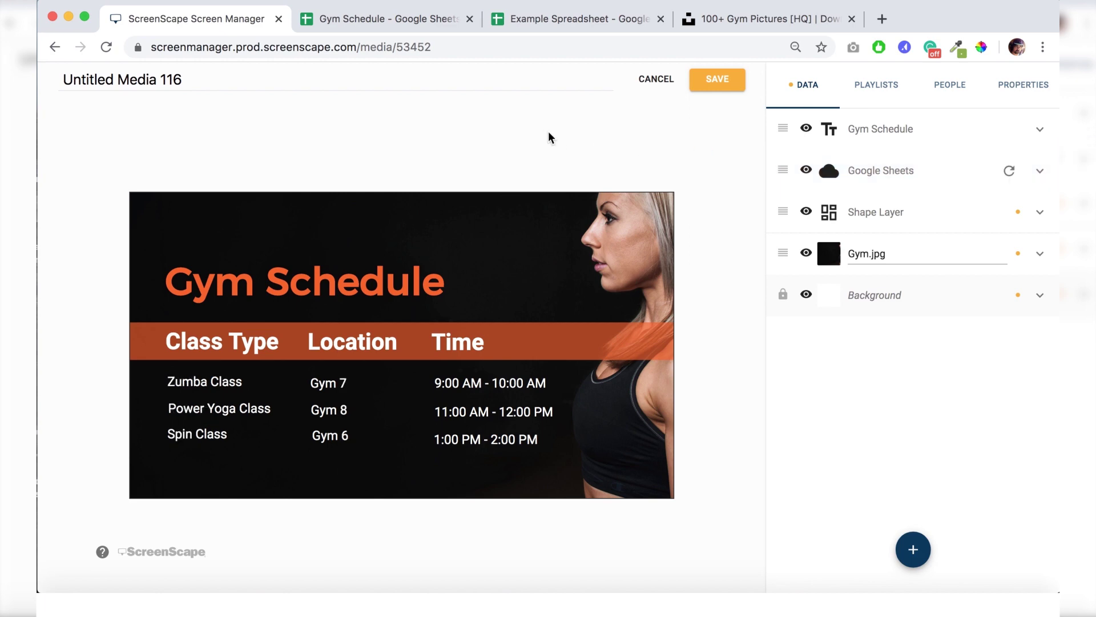